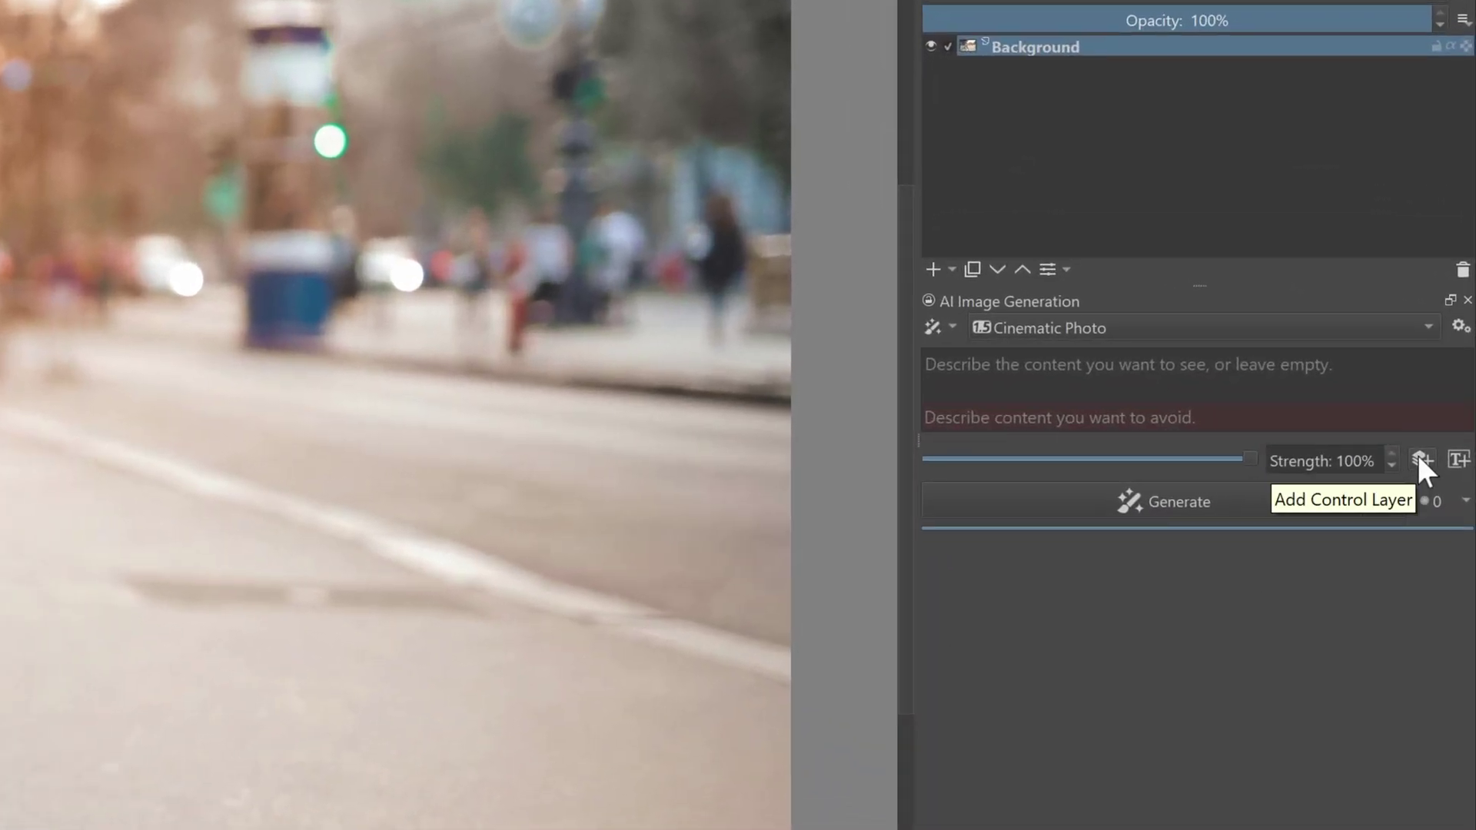
Add a Depth control layer in Krita, generate the portrait's depth map, and copy it.
left_click(1420, 460)
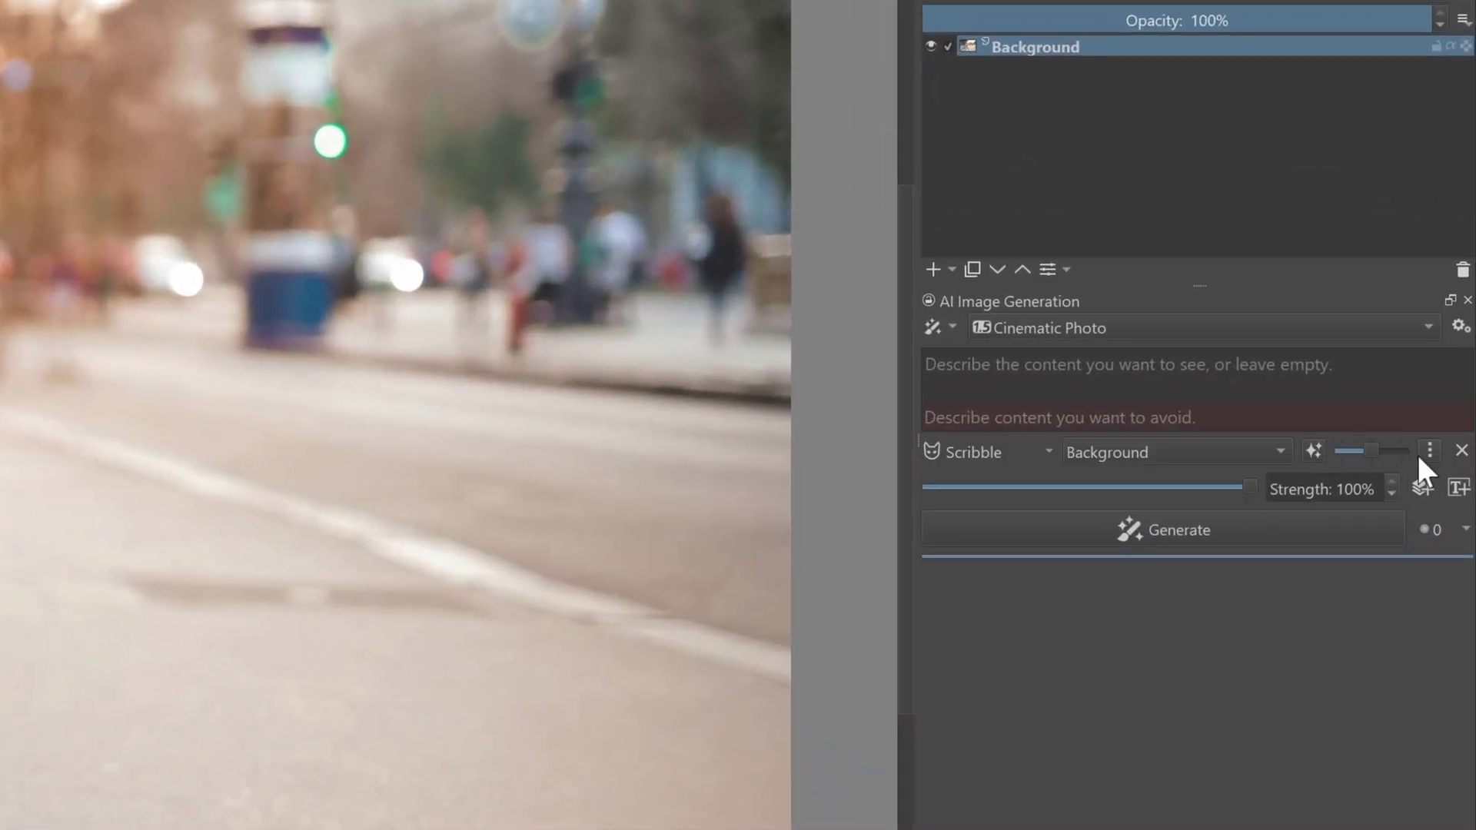
left_click(1029, 444)
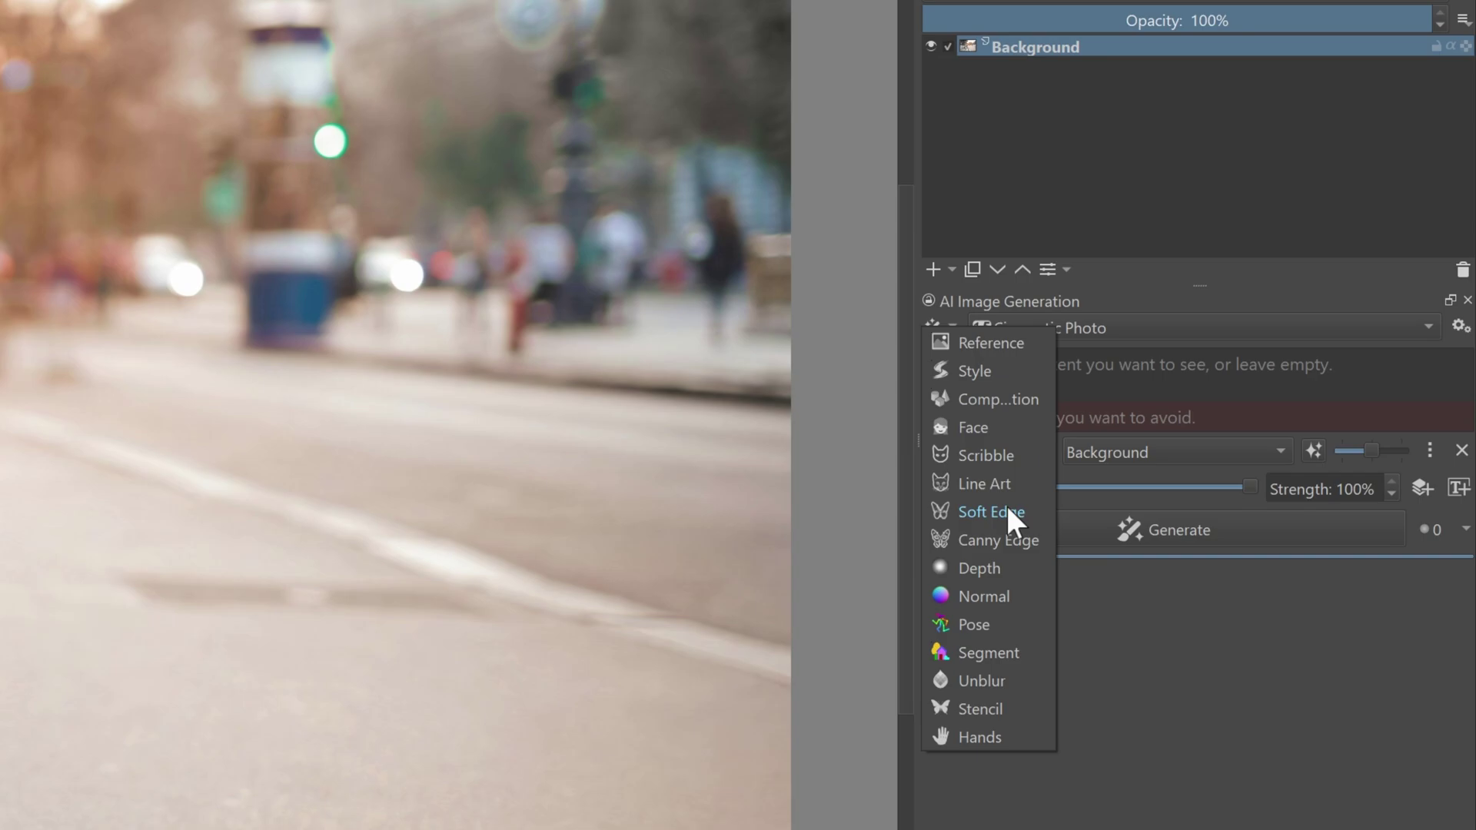
left_click(1000, 572)
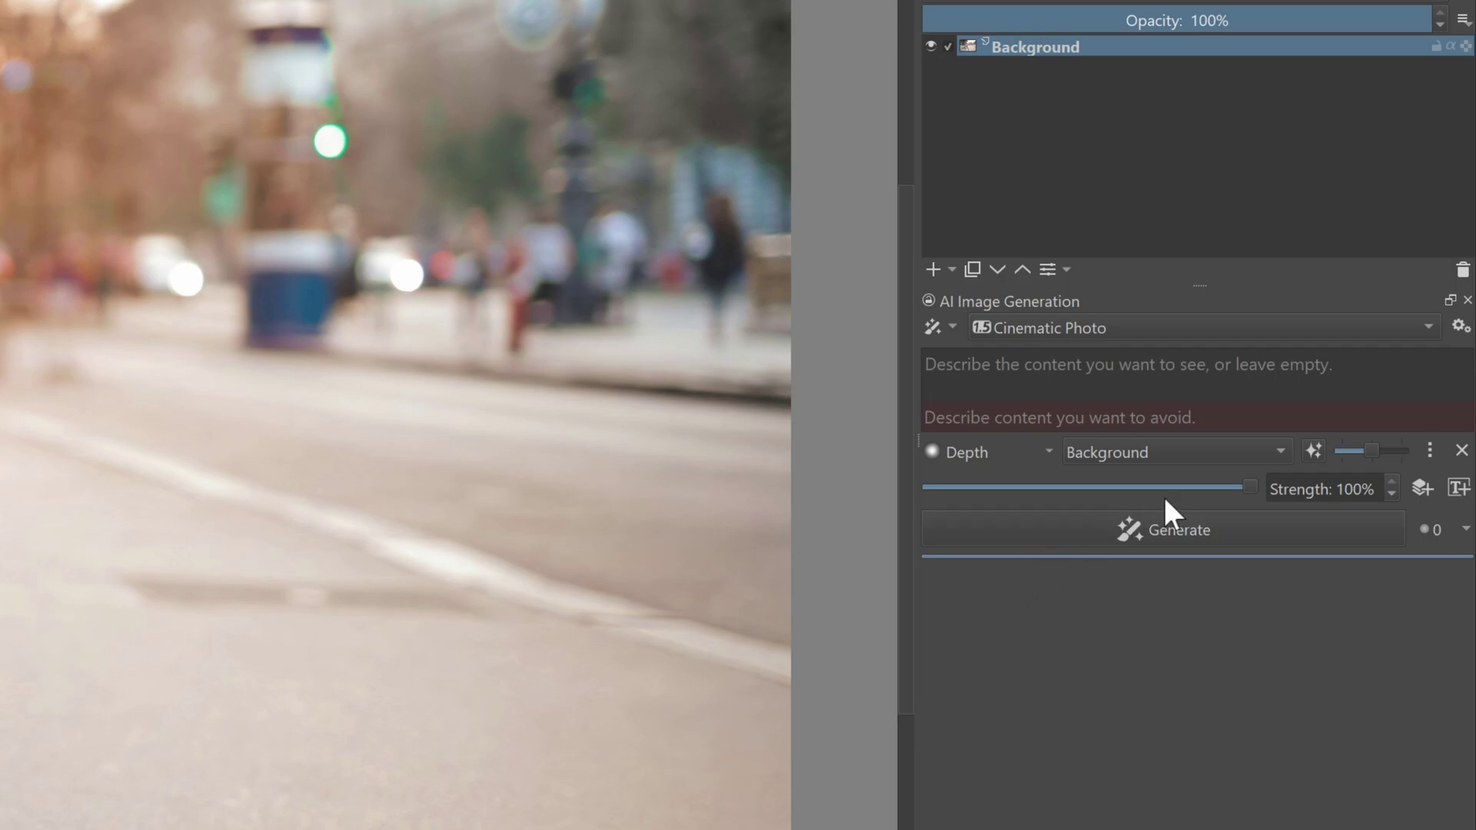
left_click(1313, 450)
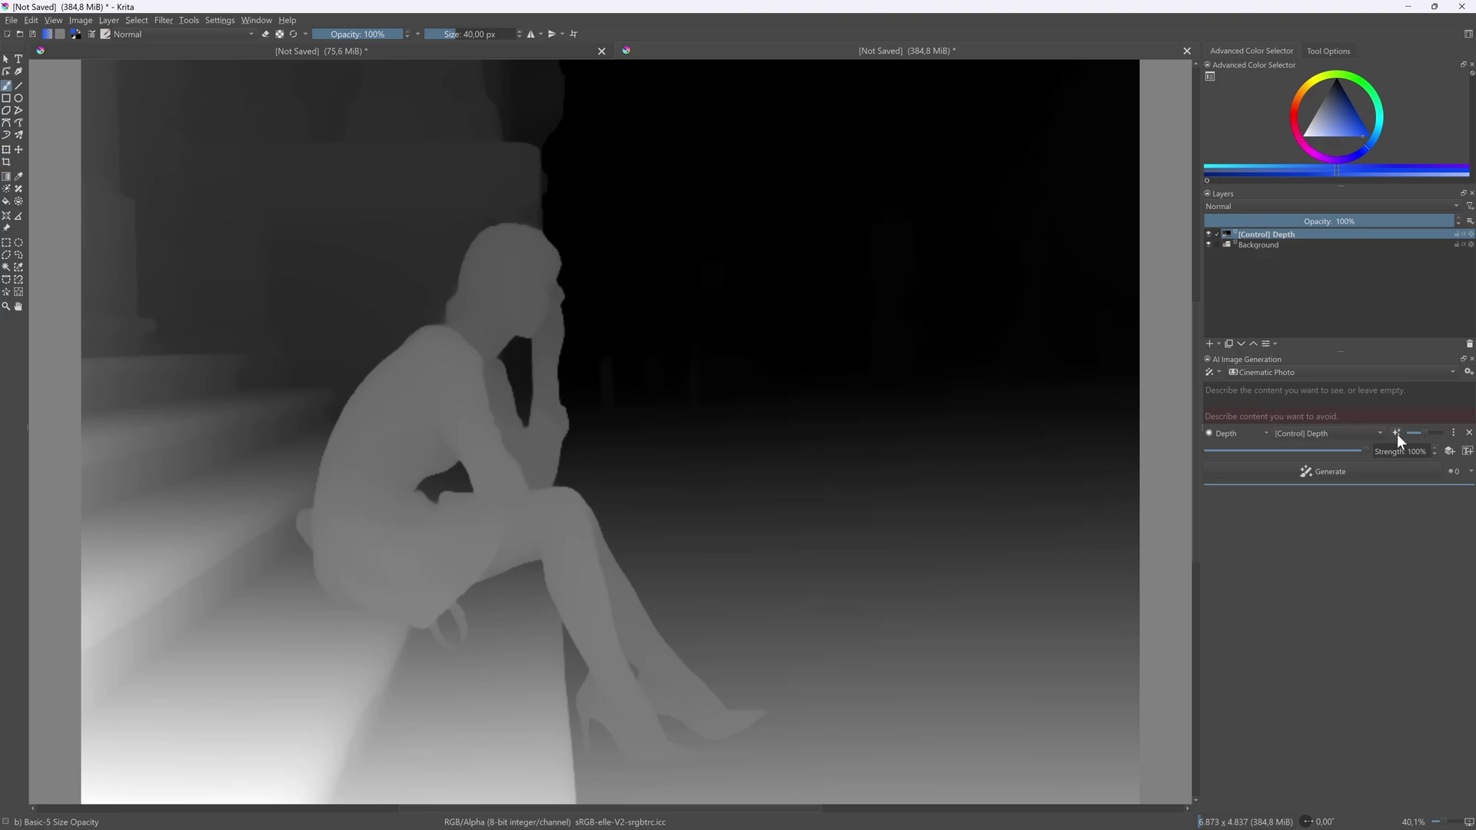
key("ctrl+c")
Create a new Affinity Photo document from the clipboard depth map, then return to Krita.
key("alt+Tab")
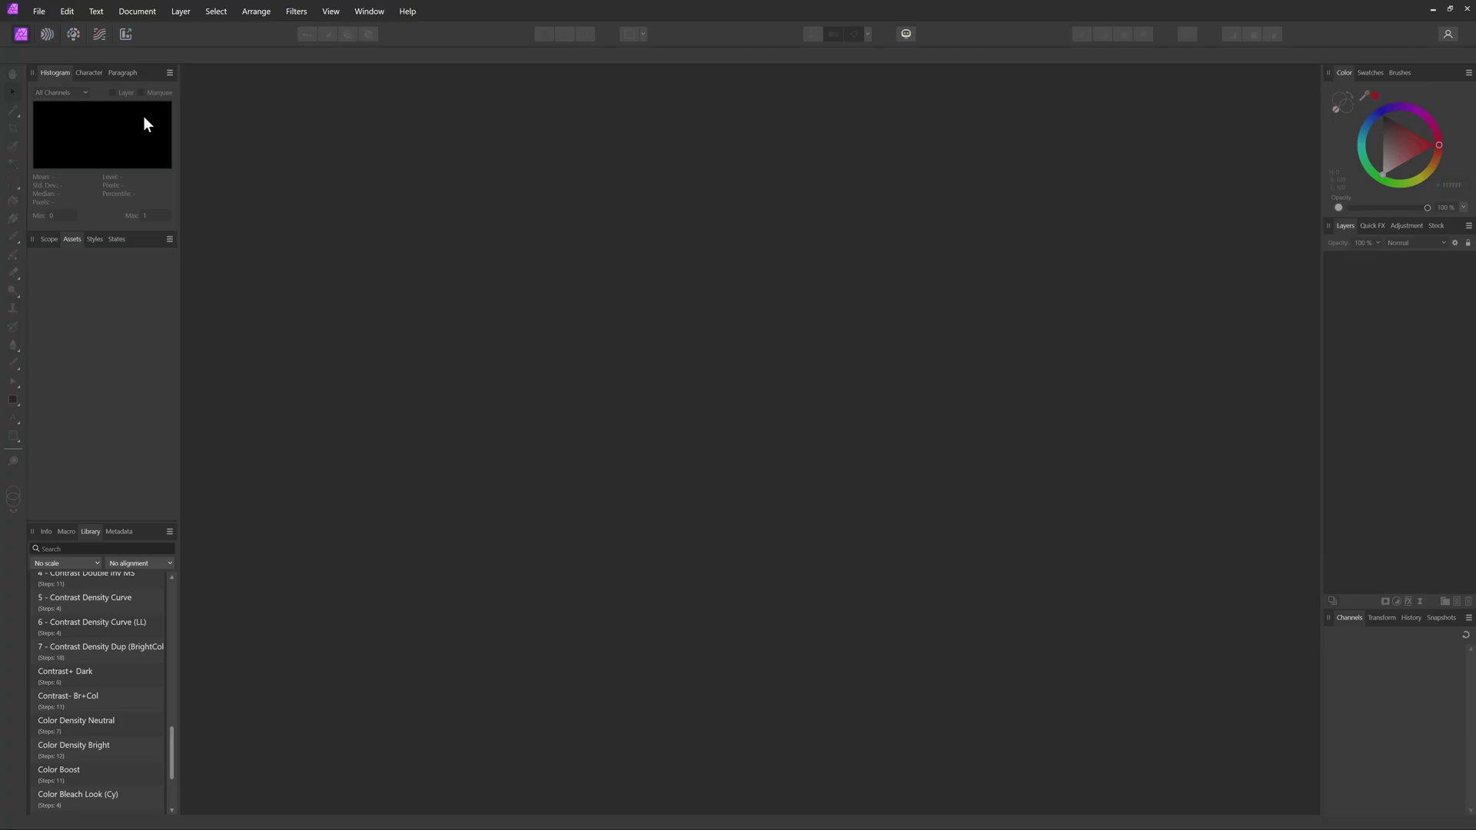
left_click(42, 12)
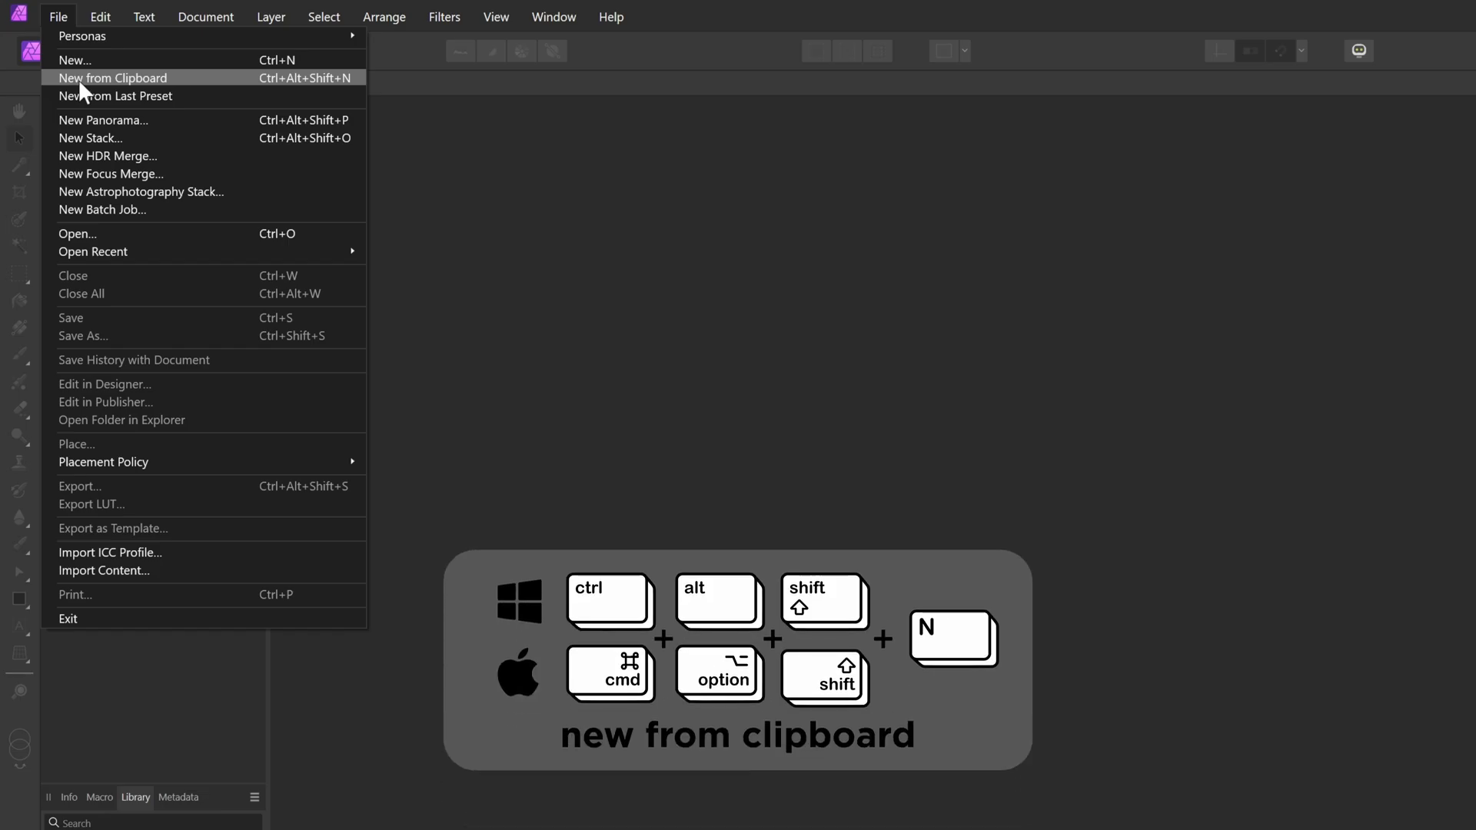
left_click(79, 78)
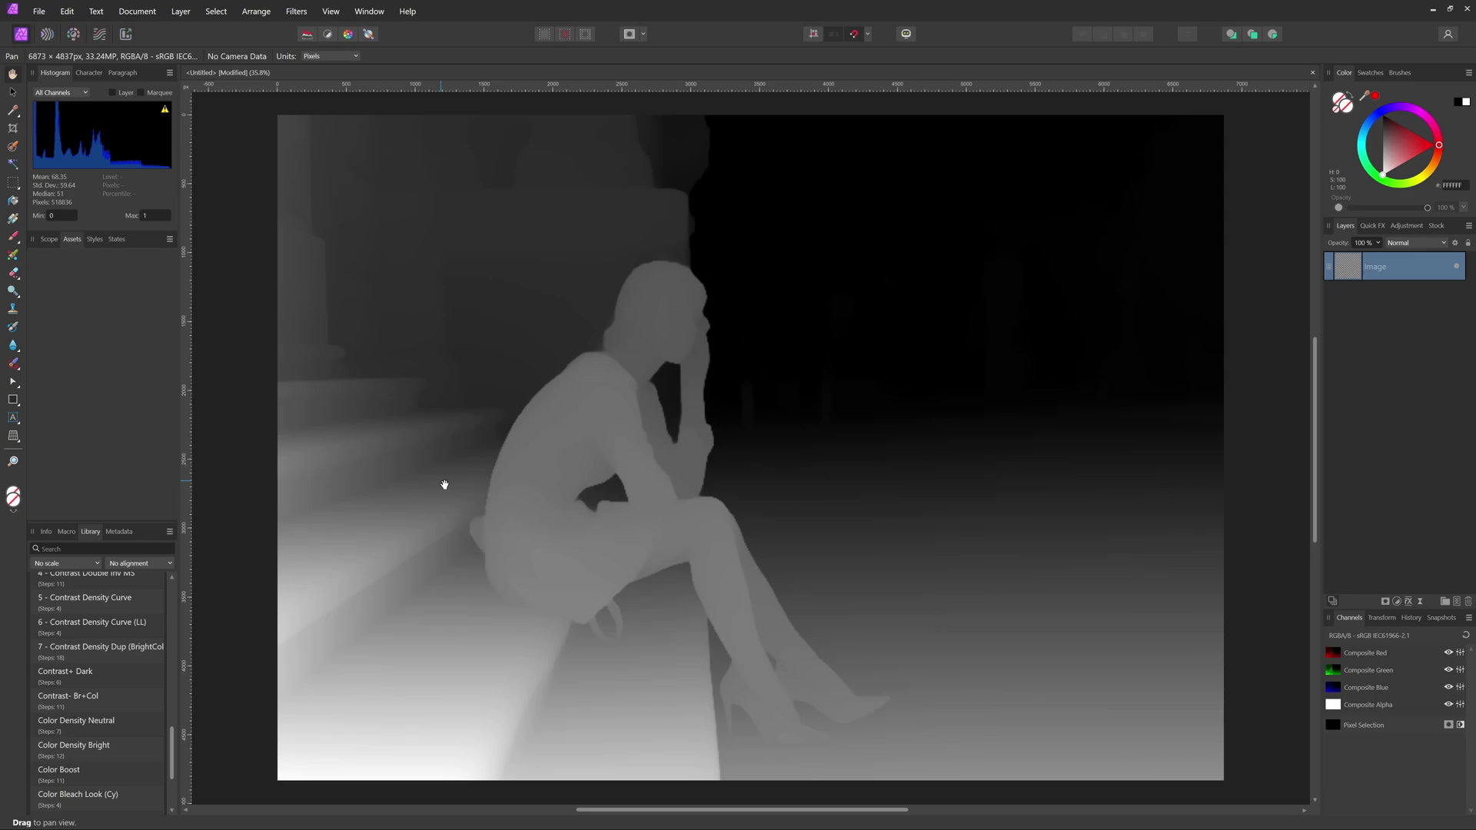
key("alt+Tab")
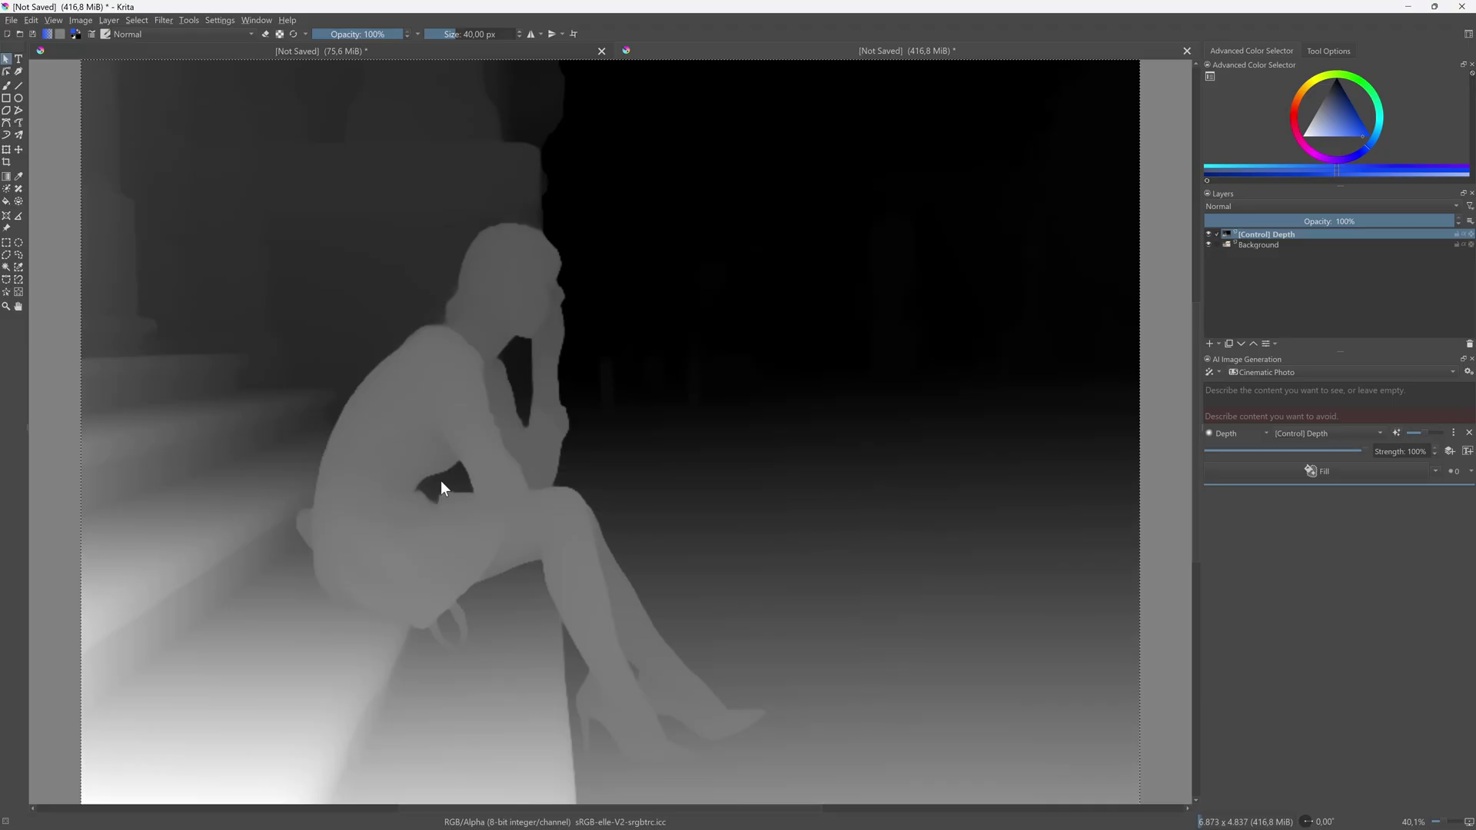
Hide the [Control] Depth layer and select the Background photo layer for copying.
left_click(1212, 234)
left_click(1256, 246)
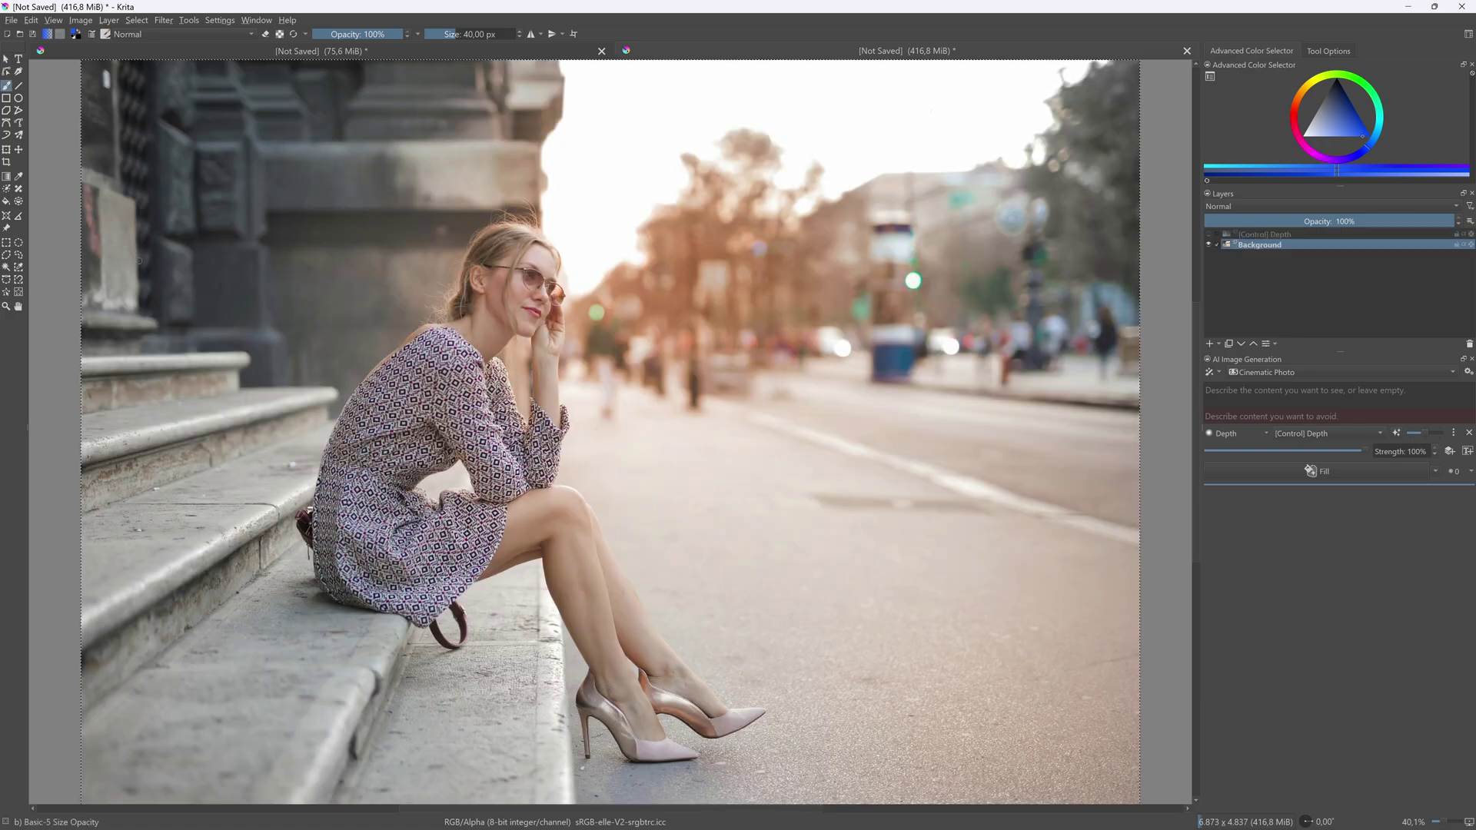
left_click(32, 21)
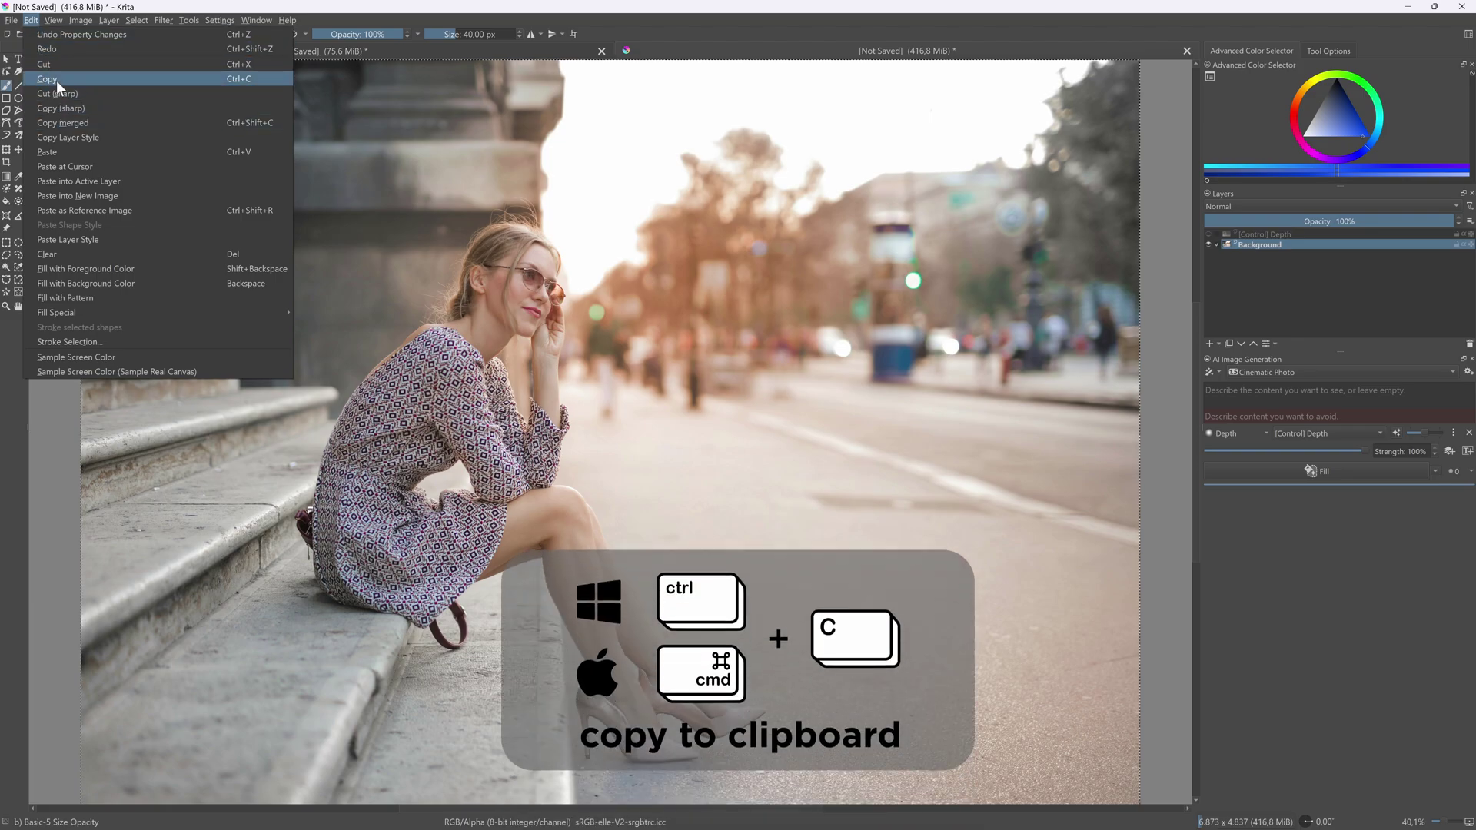
Paste the street photo centred in Affinity Photo, with the depth map layer above it.
left_click(57, 80)
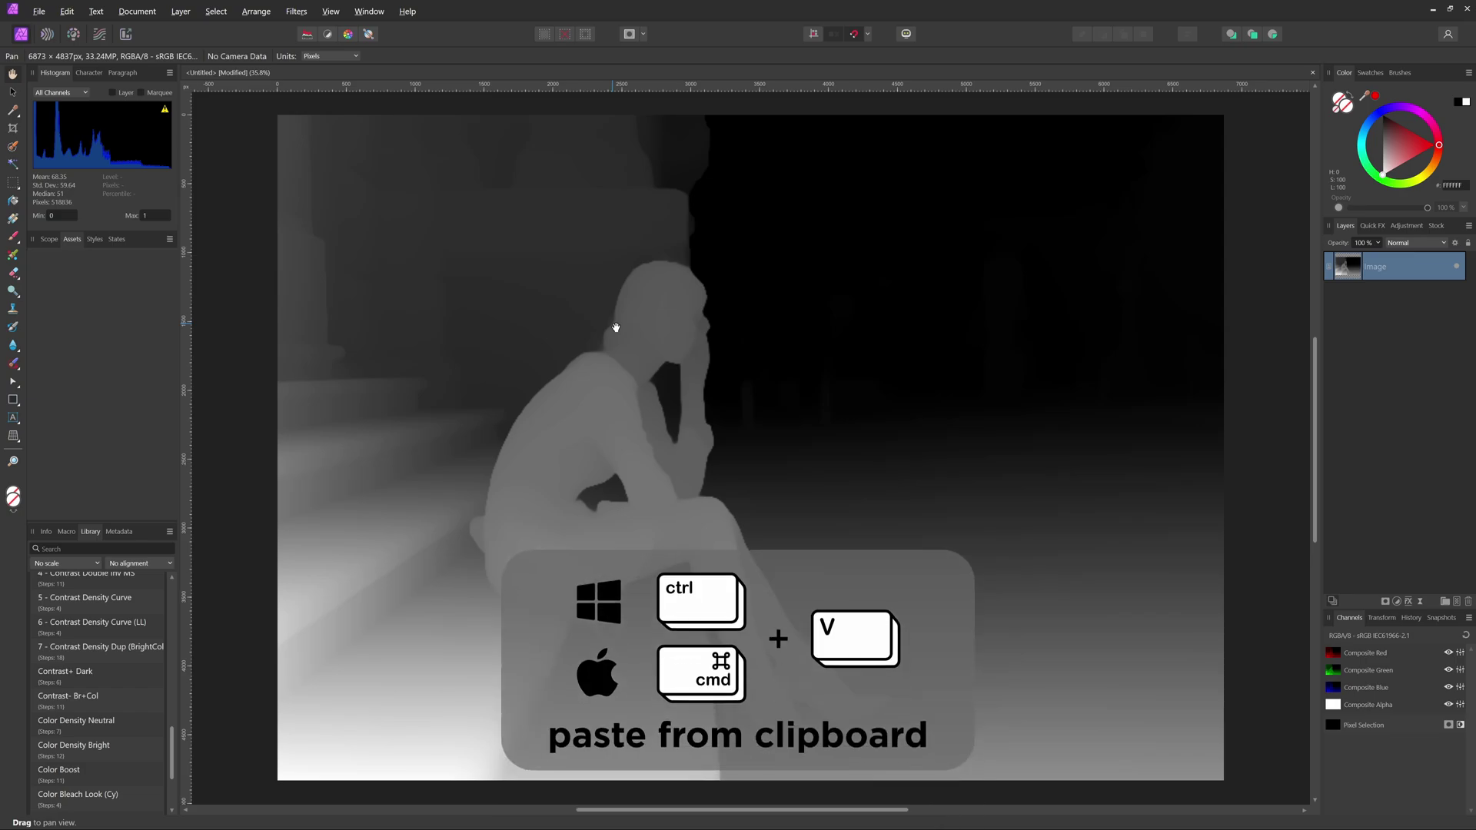
key("ctrl+v")
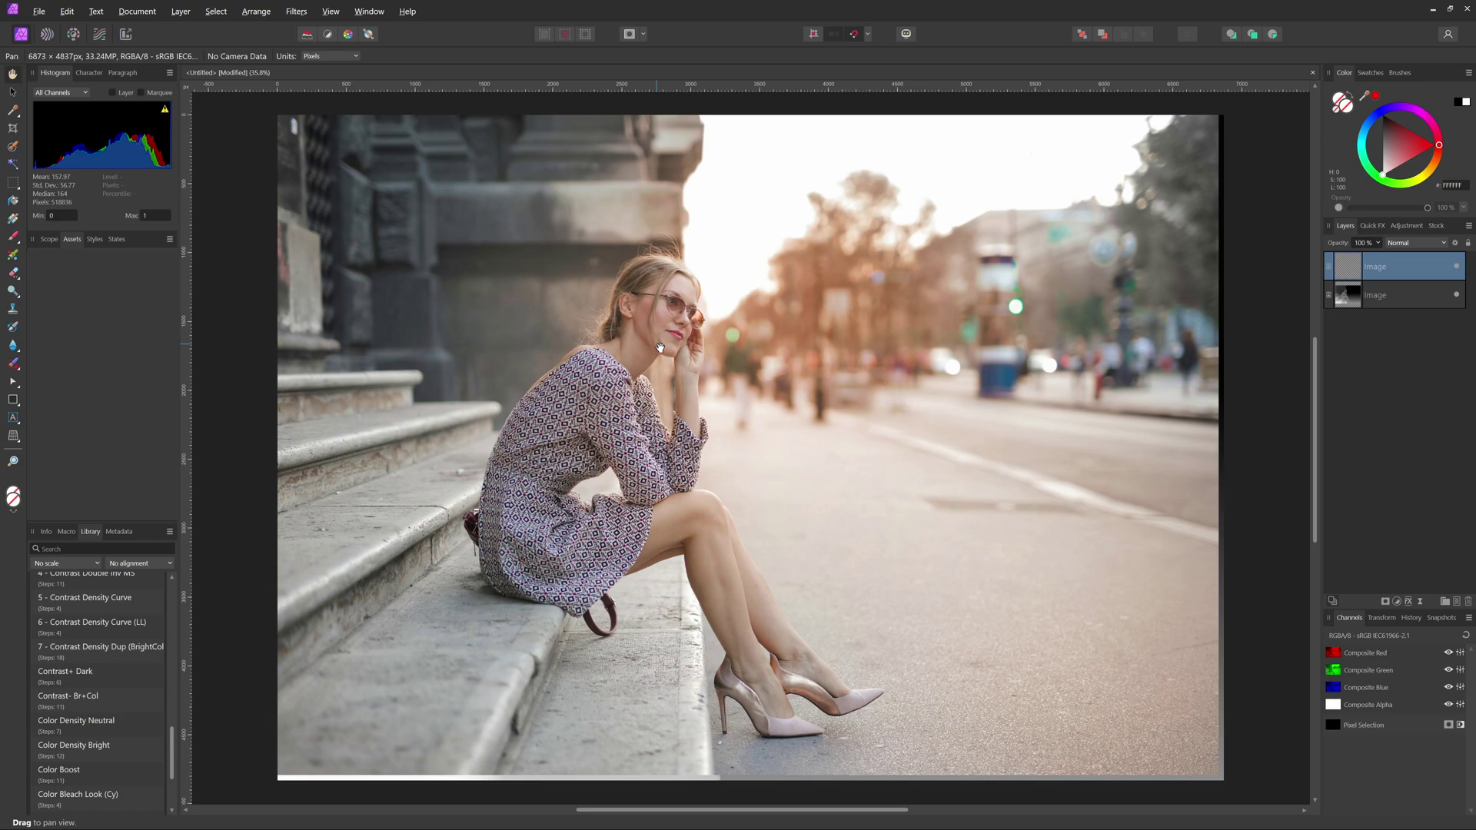
key("v")
left_click_drag(679, 323, 684, 329)
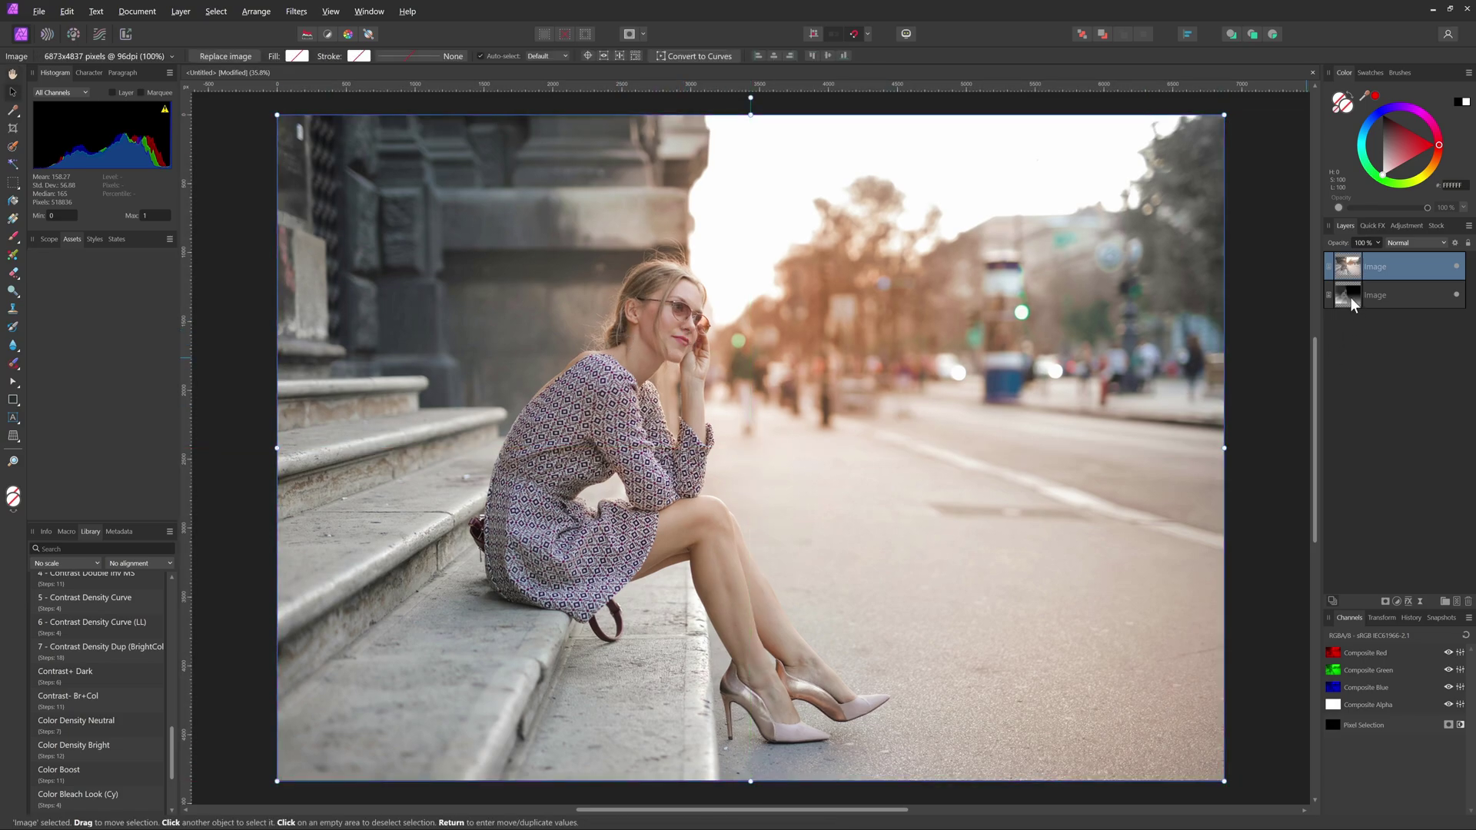
left_click_drag(1350, 297, 1399, 255)
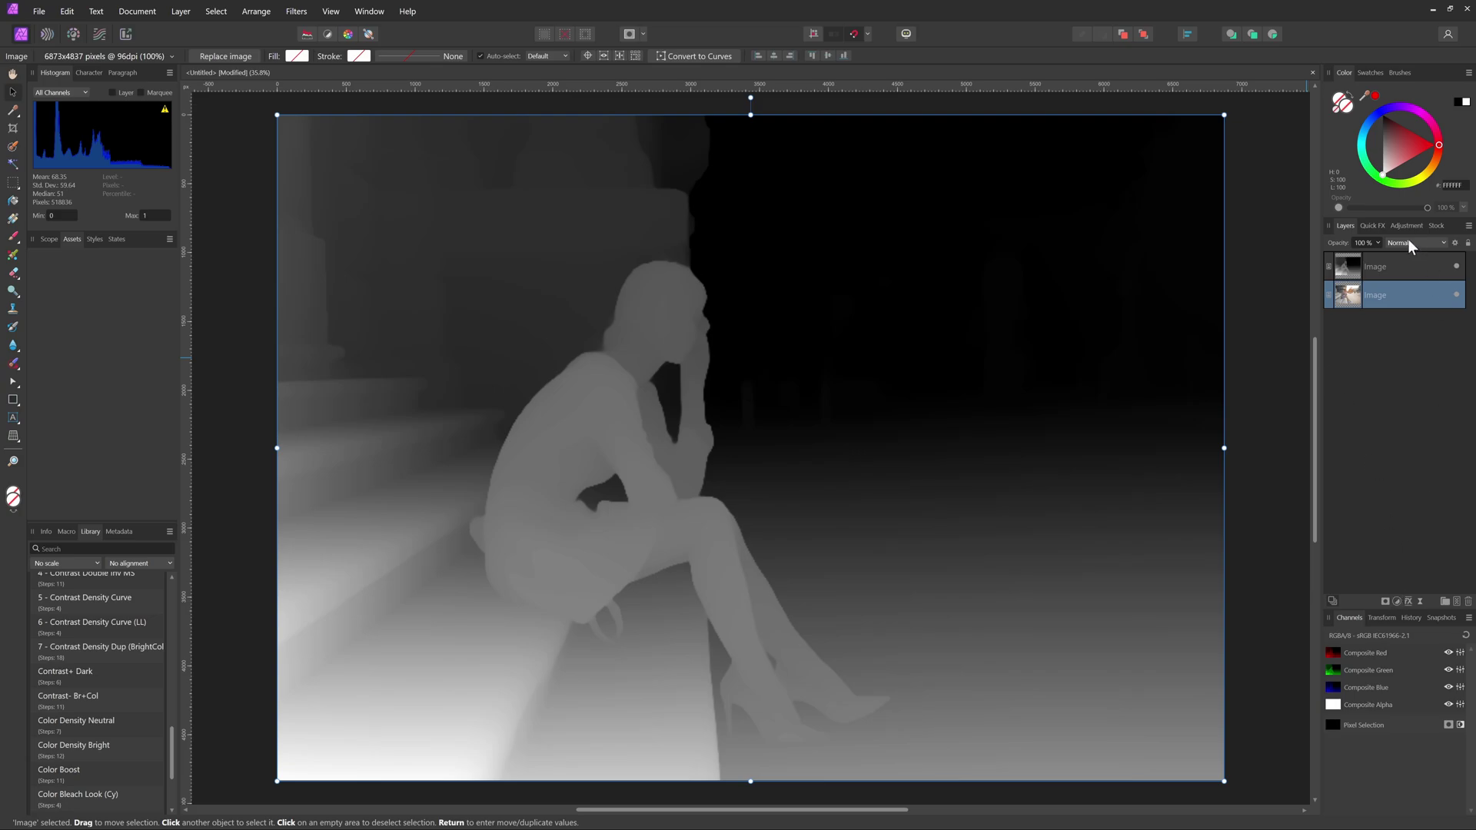
Switch the depth map layer's blend mode to Erase, leaving the canvas transparent.
left_click(1354, 272)
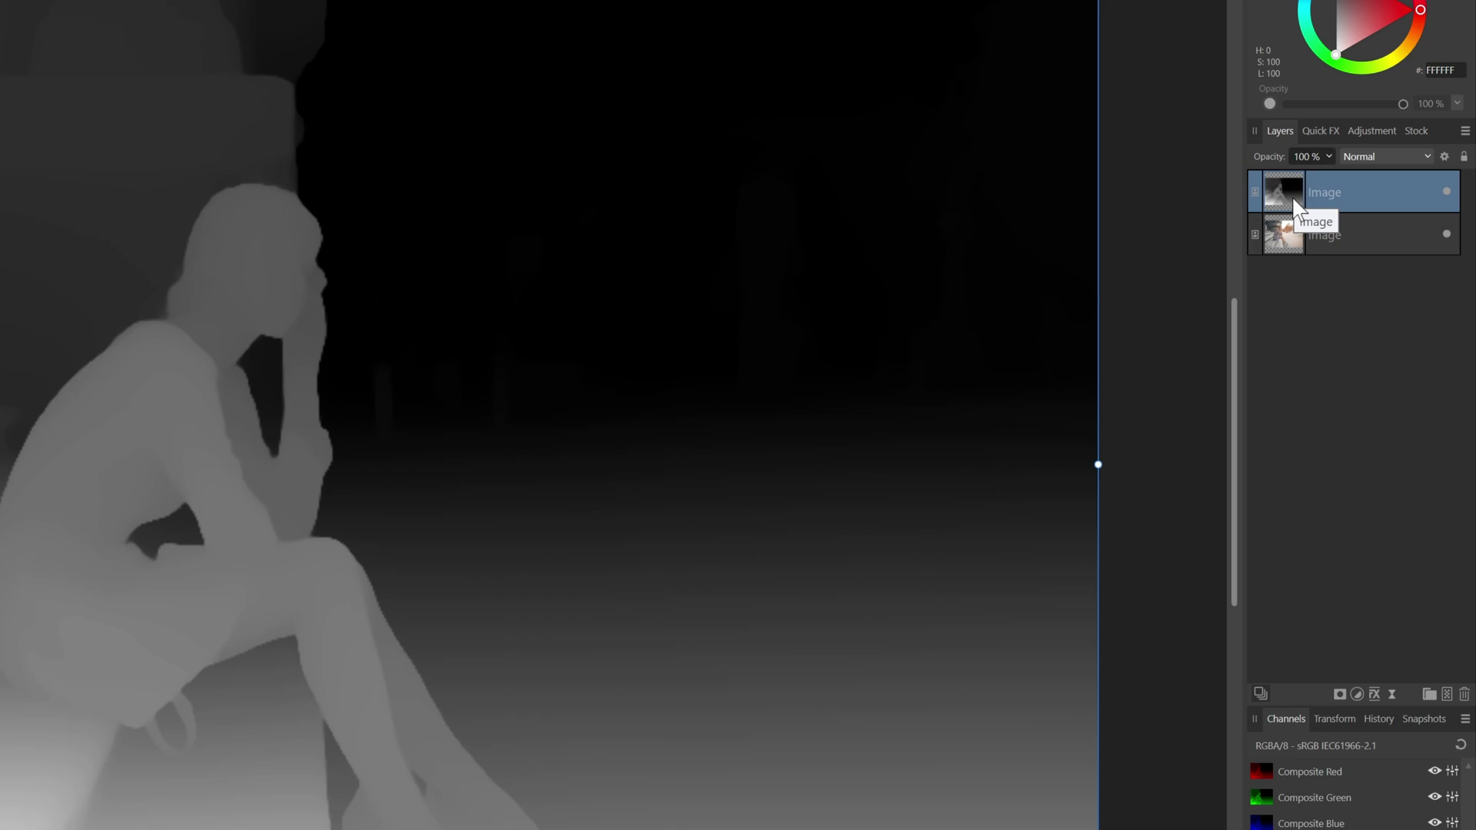
right_click(1296, 206)
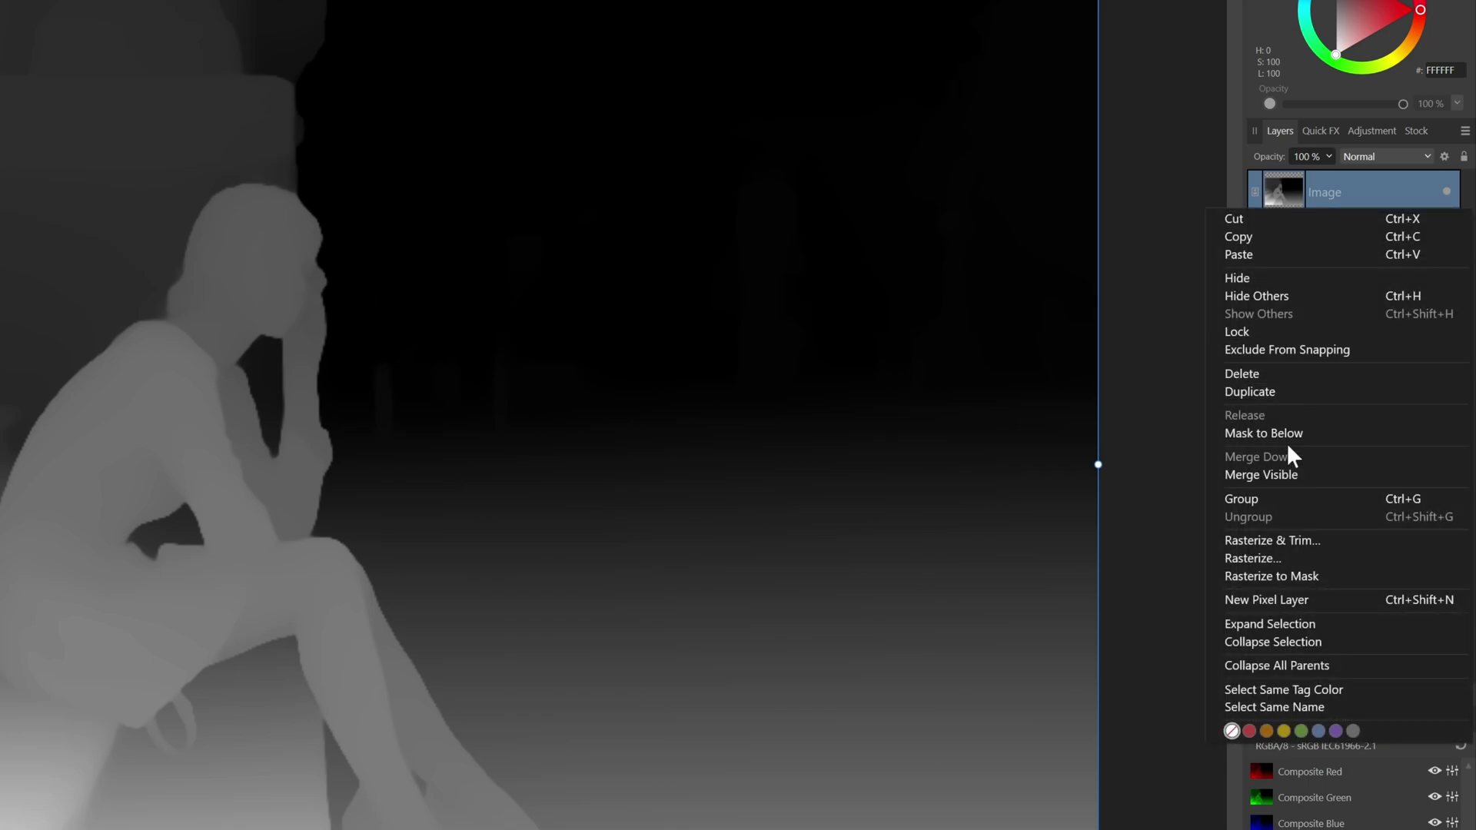
left_click(1286, 579)
left_click(1382, 151)
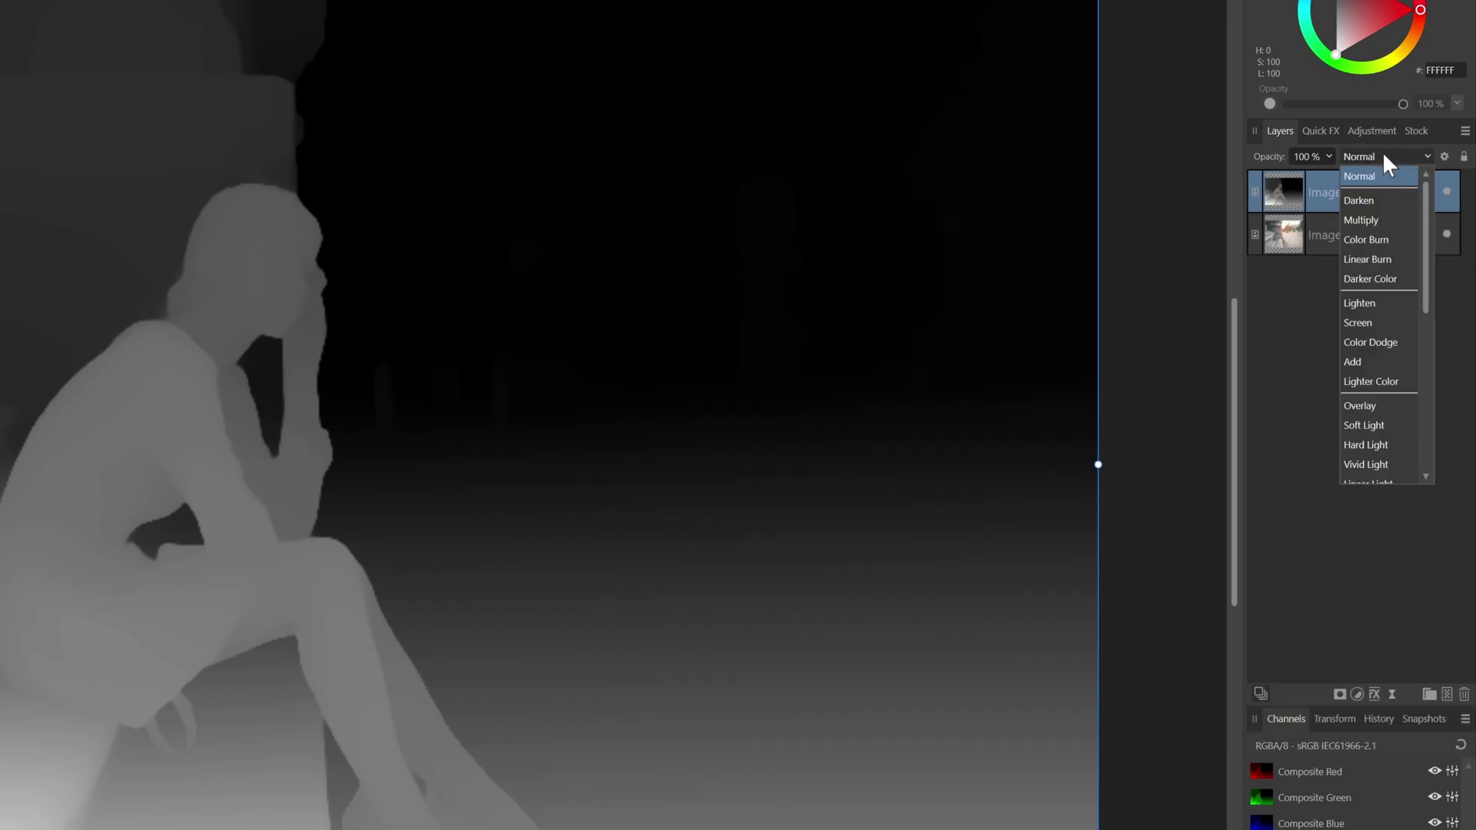
scroll(1374, 367, "down", 5)
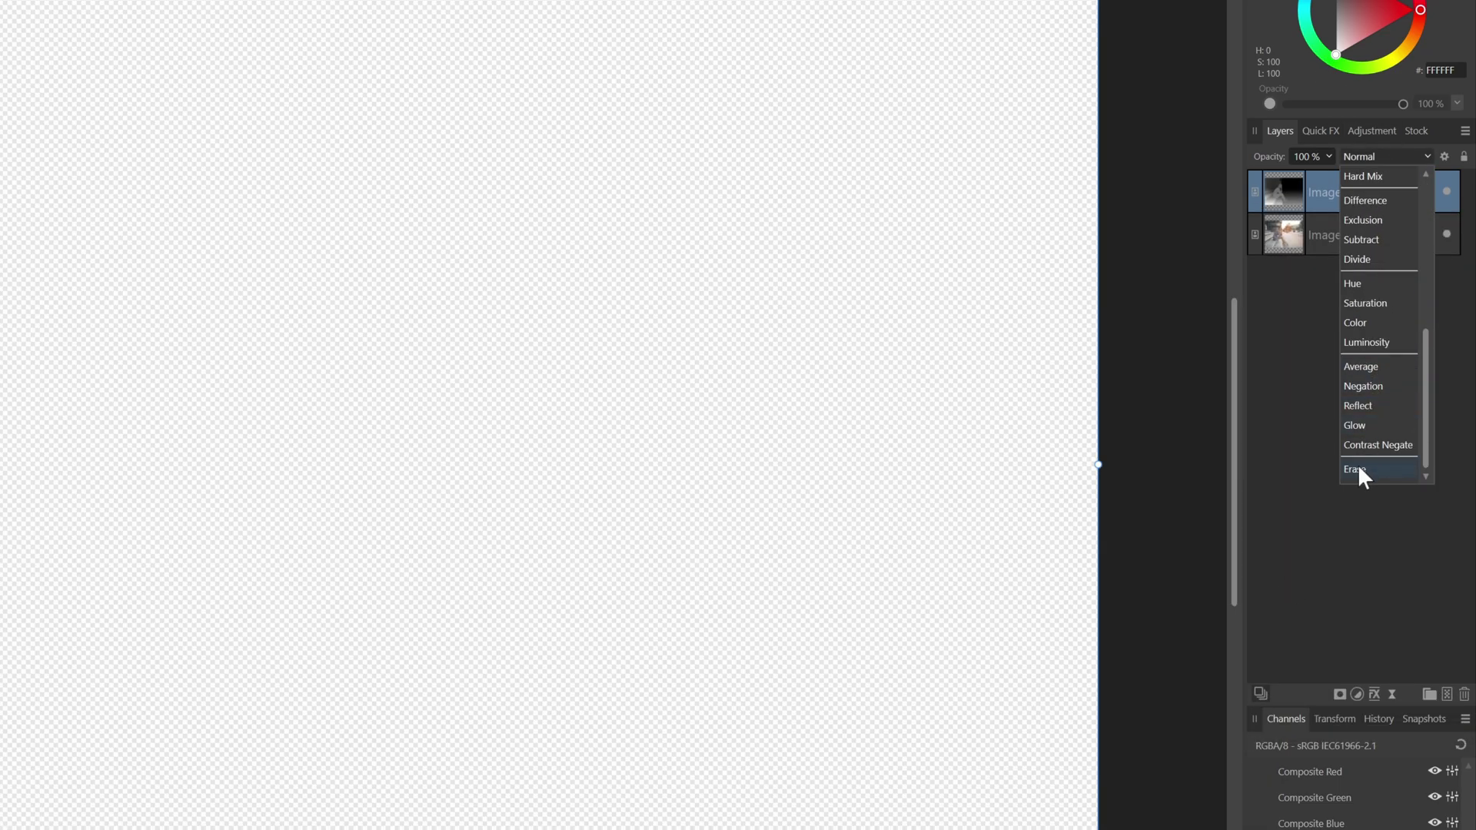
left_click(1358, 468)
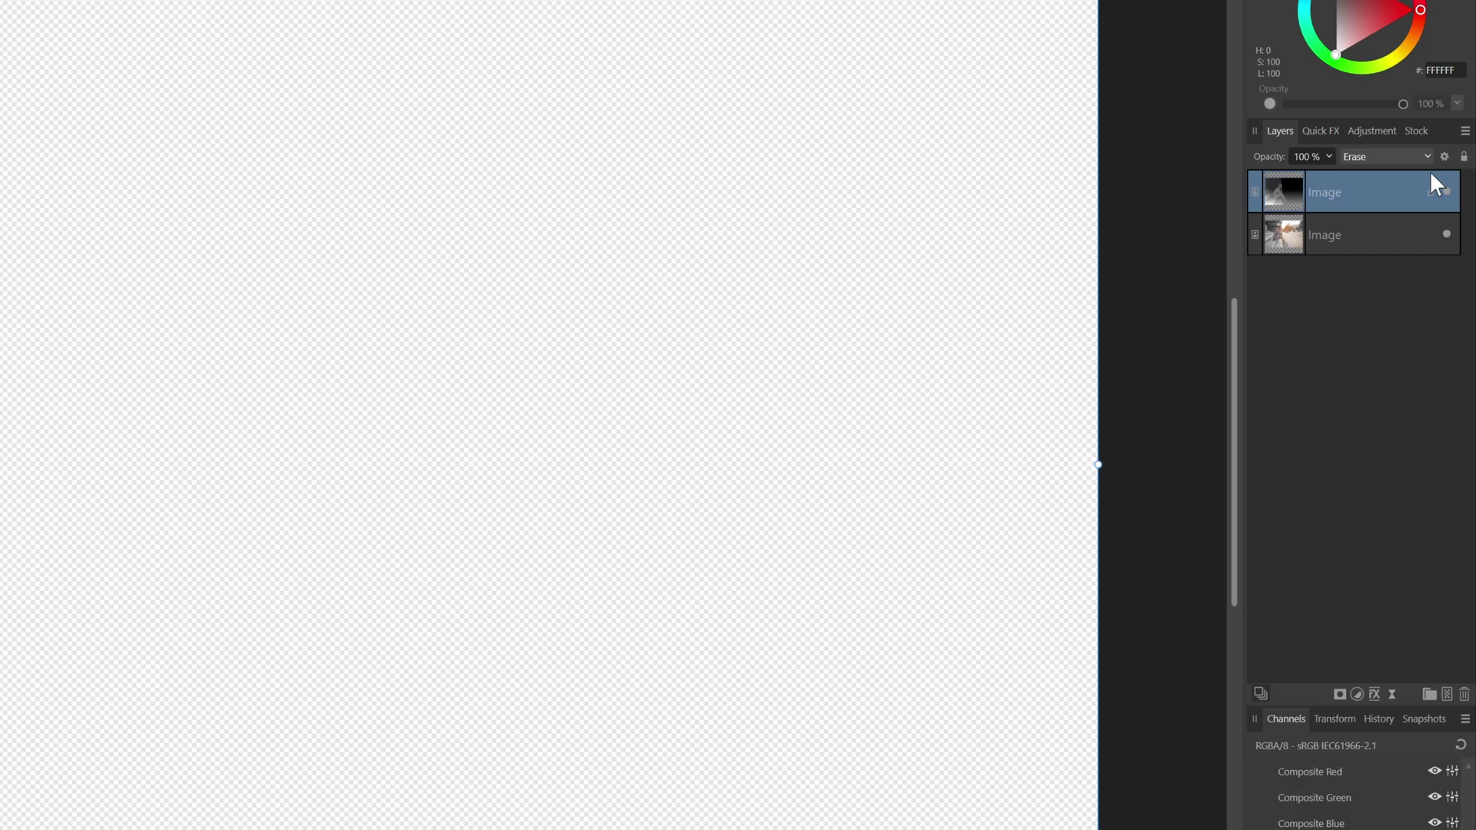
Drag the depth layer's Source Layer Ranges nodes to about 50% input so mainly the foreground is erased.
left_click(1445, 156)
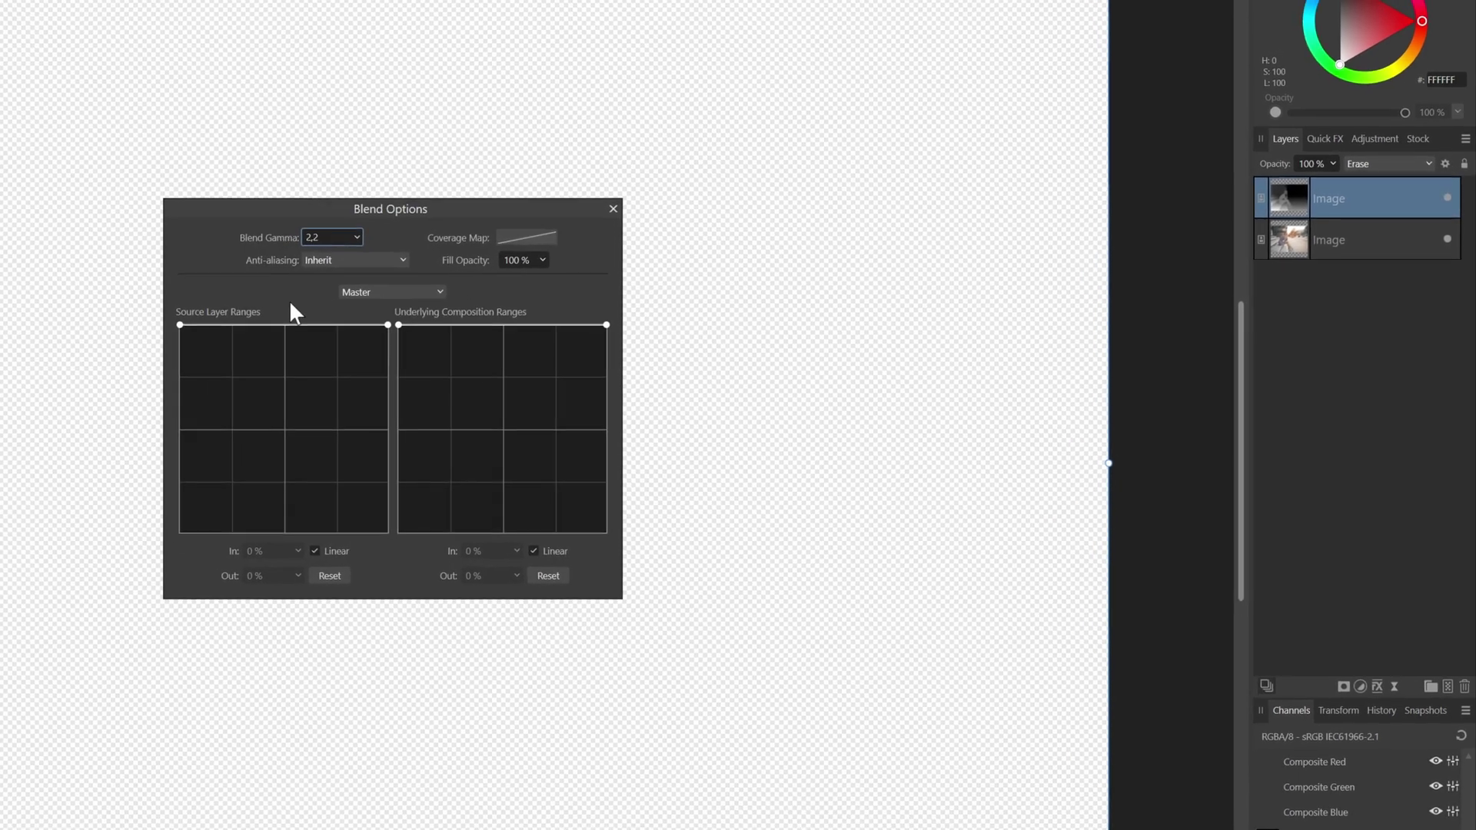
left_click_drag(180, 326, 178, 570)
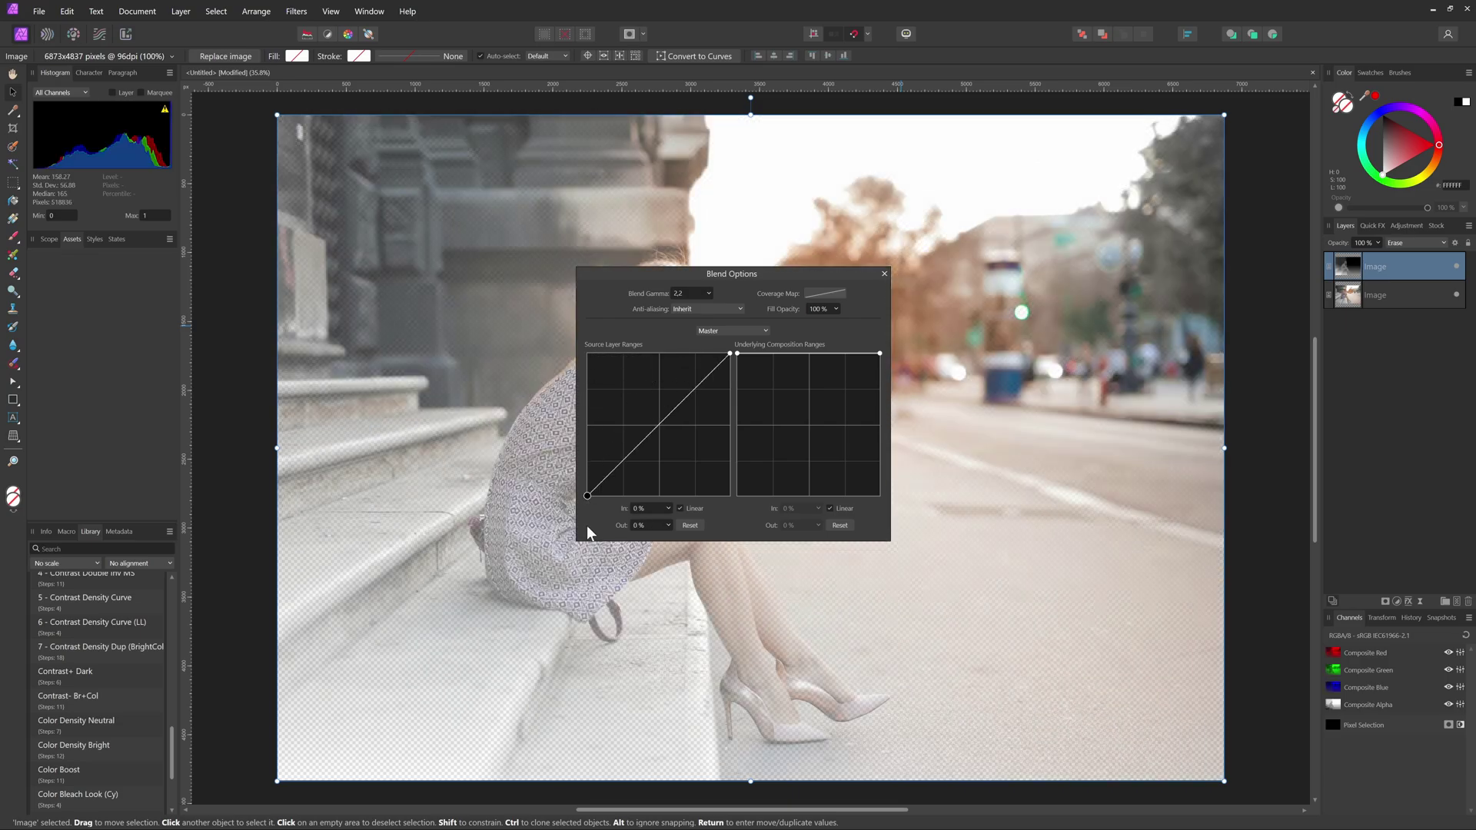
left_click_drag(587, 519, 734, 529)
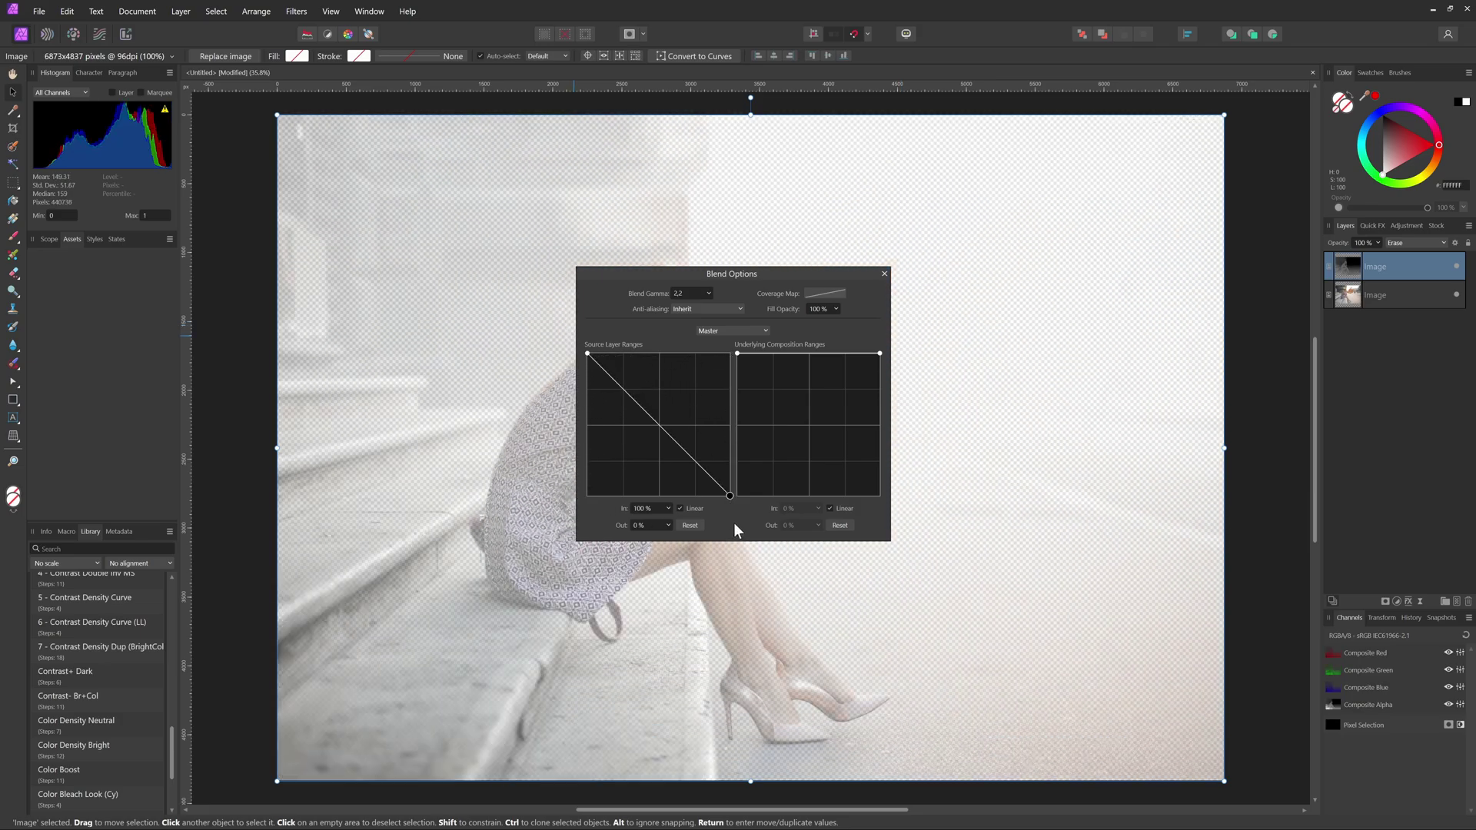
left_click_drag(734, 523, 737, 344)
left_click_drag(593, 353, 592, 505)
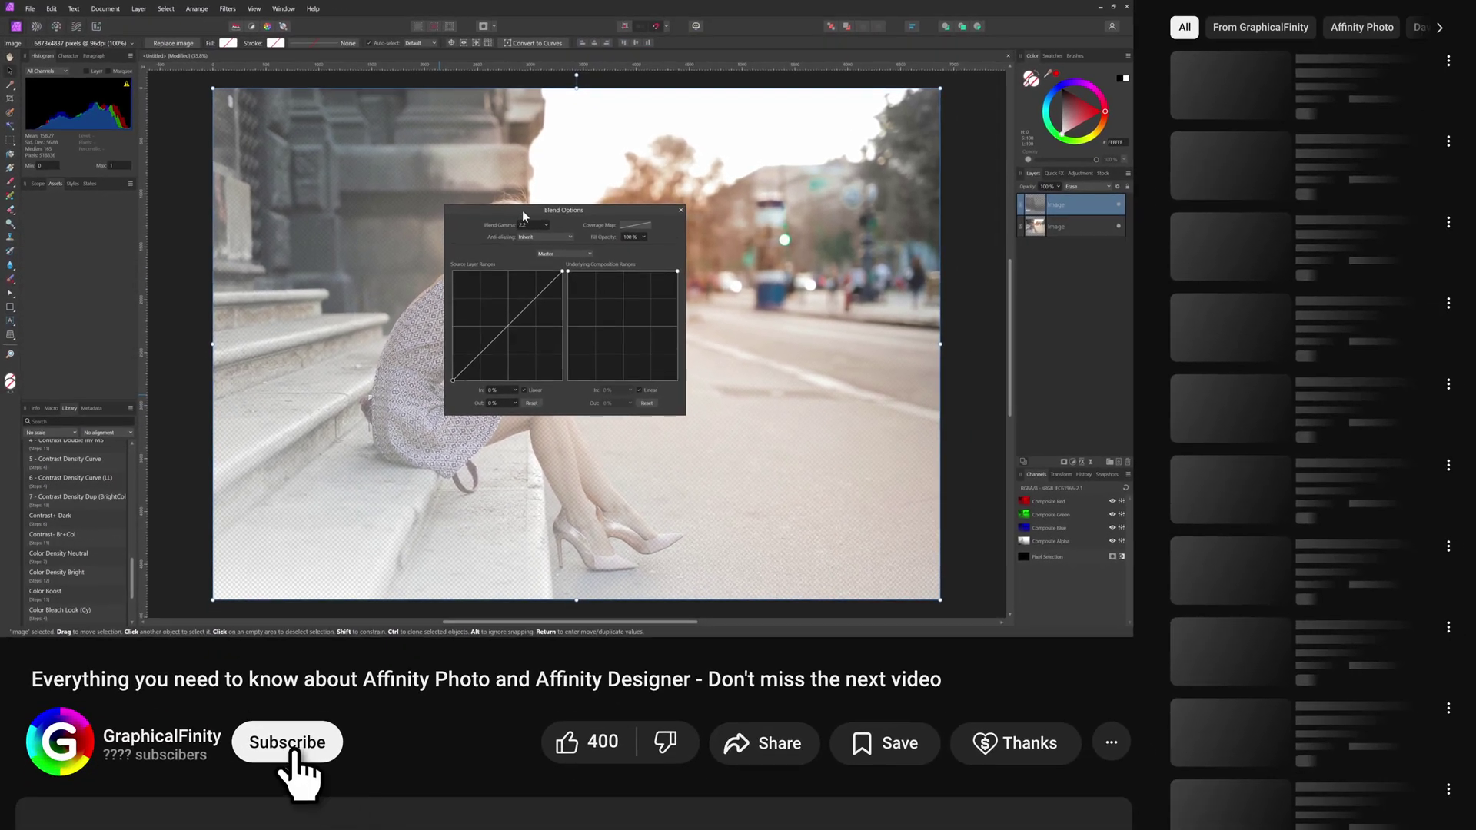
left_click_drag(523, 211, 836, 201)
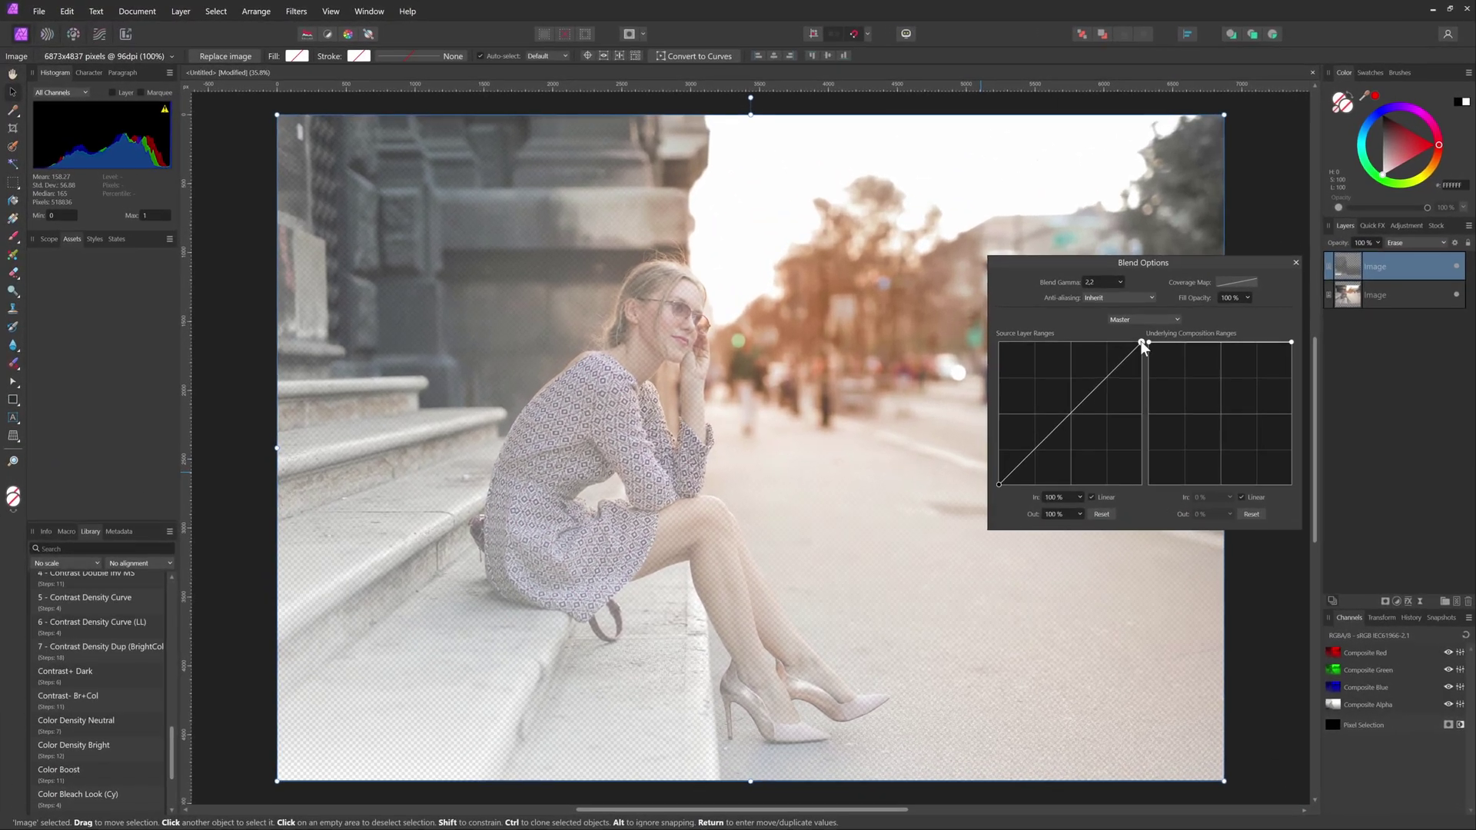
left_click_drag(876, 263, 827, 264)
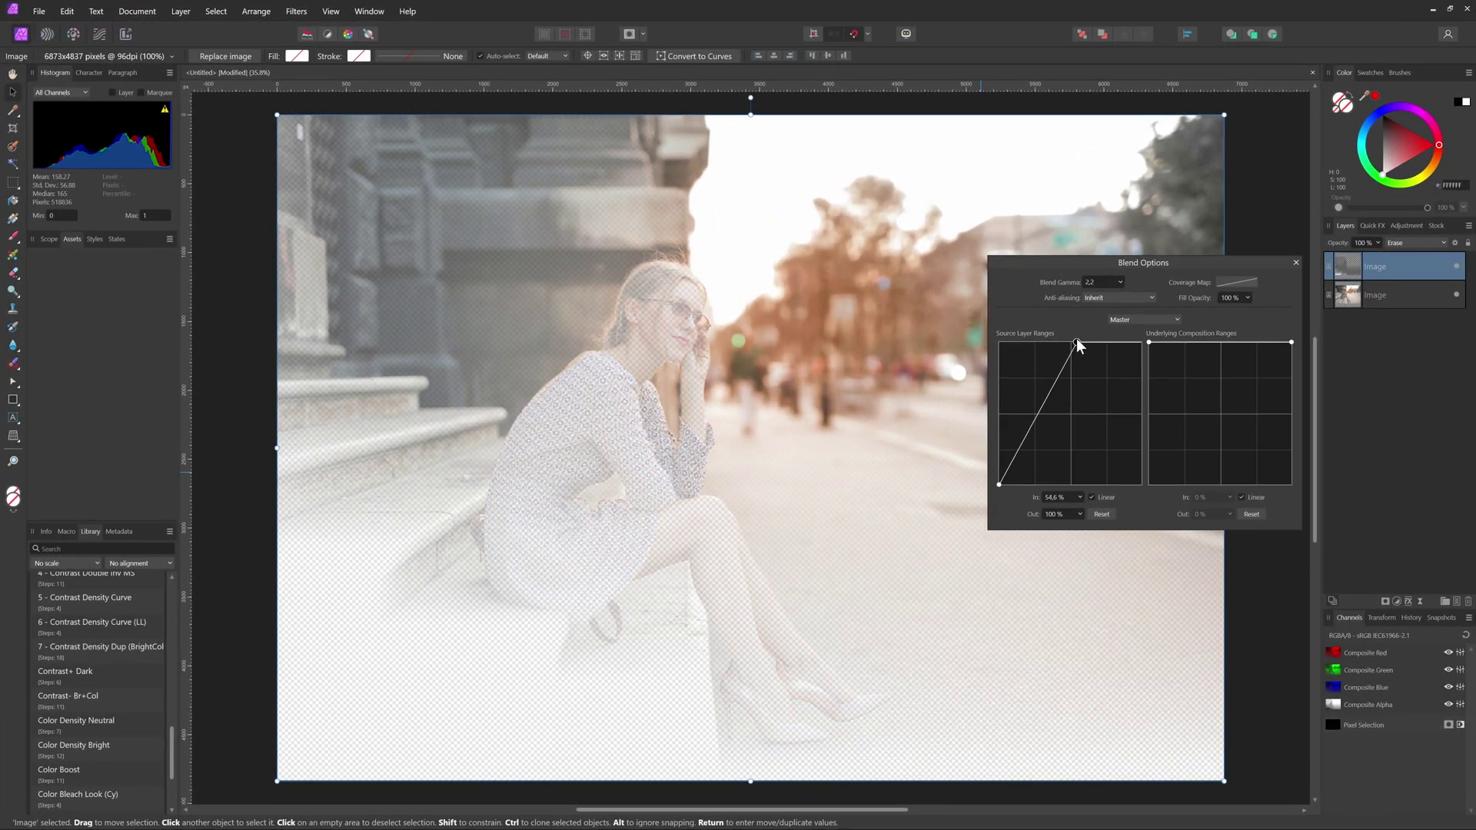
left_click_drag(1077, 340, 1071, 341)
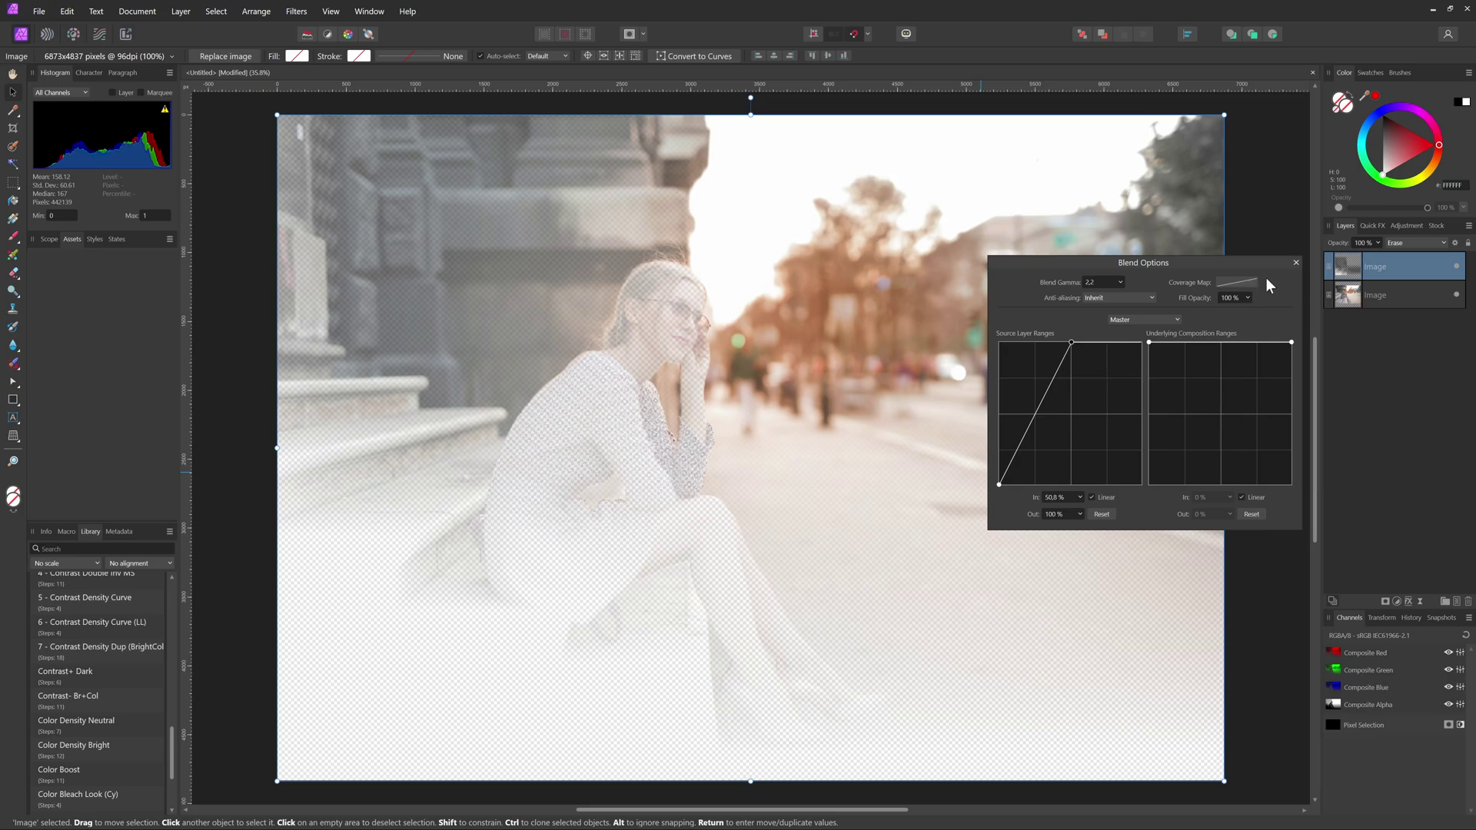
left_click(1396, 601)
Add a Curves adjustment and bend the master curve down to darken the photo.
left_click(1368, 455)
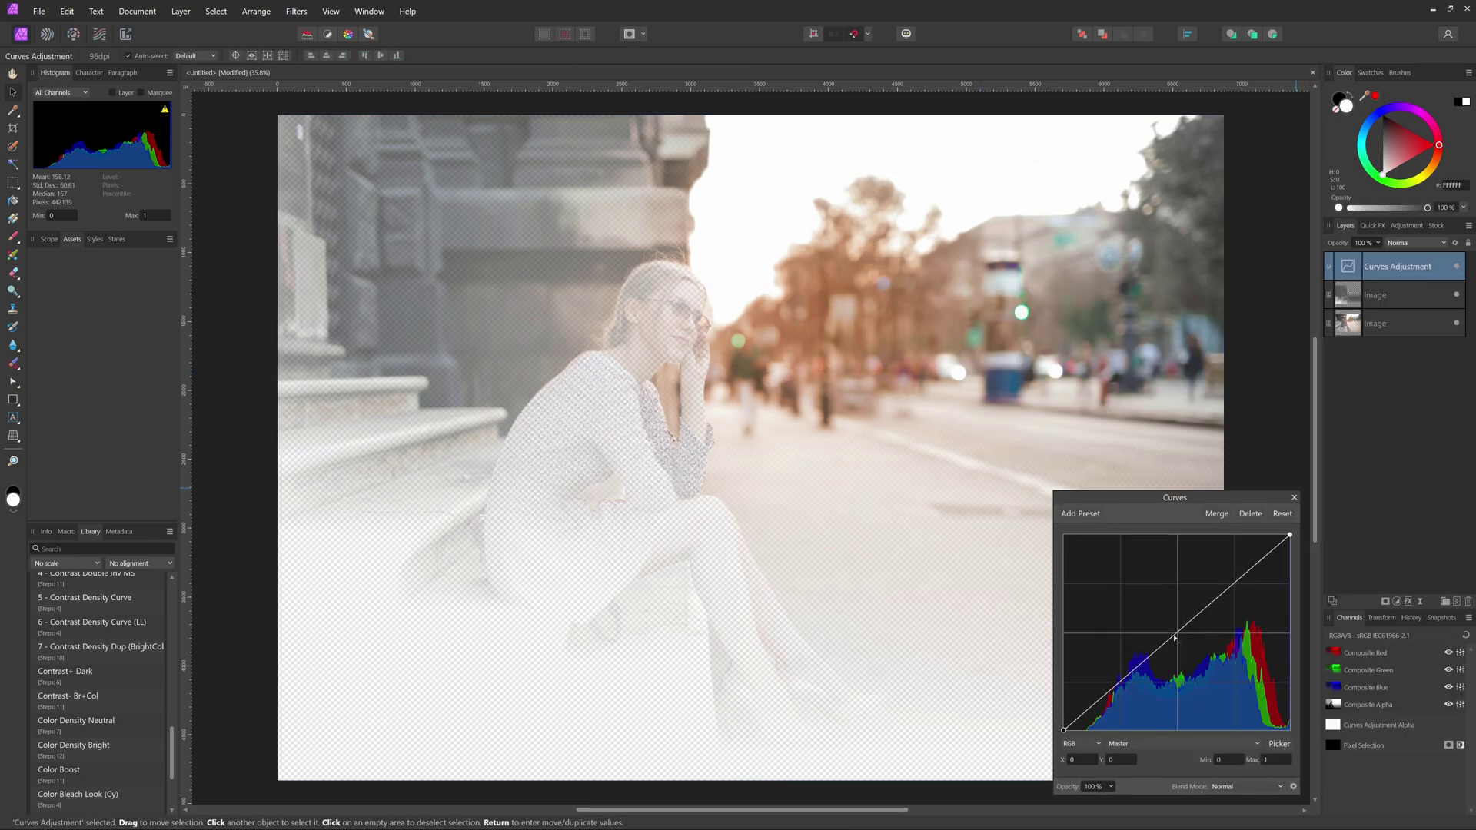
left_click_drag(1175, 638, 1189, 658)
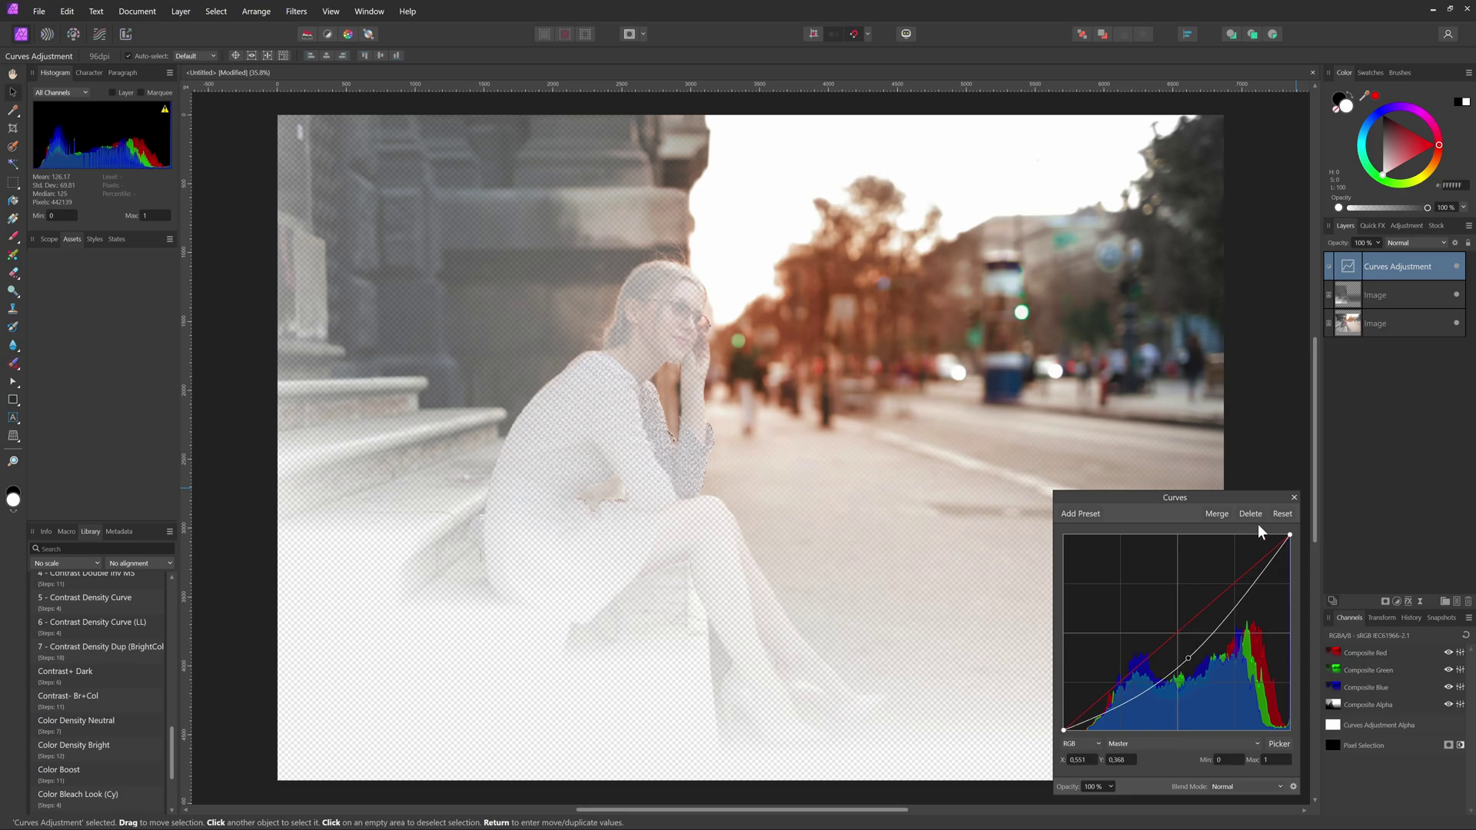
left_click(1295, 497)
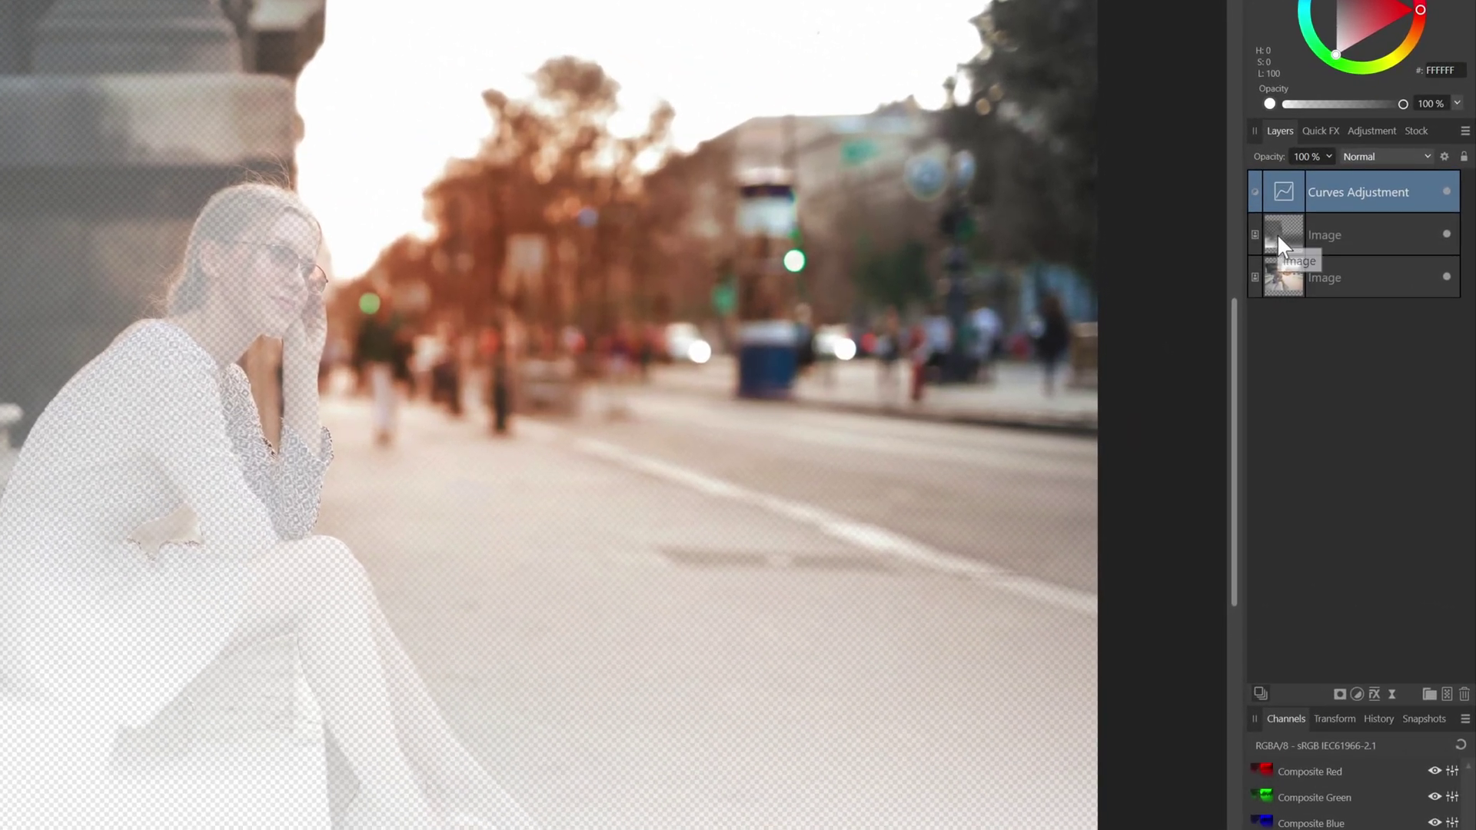
Nest the upper Image layer inside the Curves Adjustment and toggle it to compare before and after.
left_click_drag(1276, 234, 1353, 188)
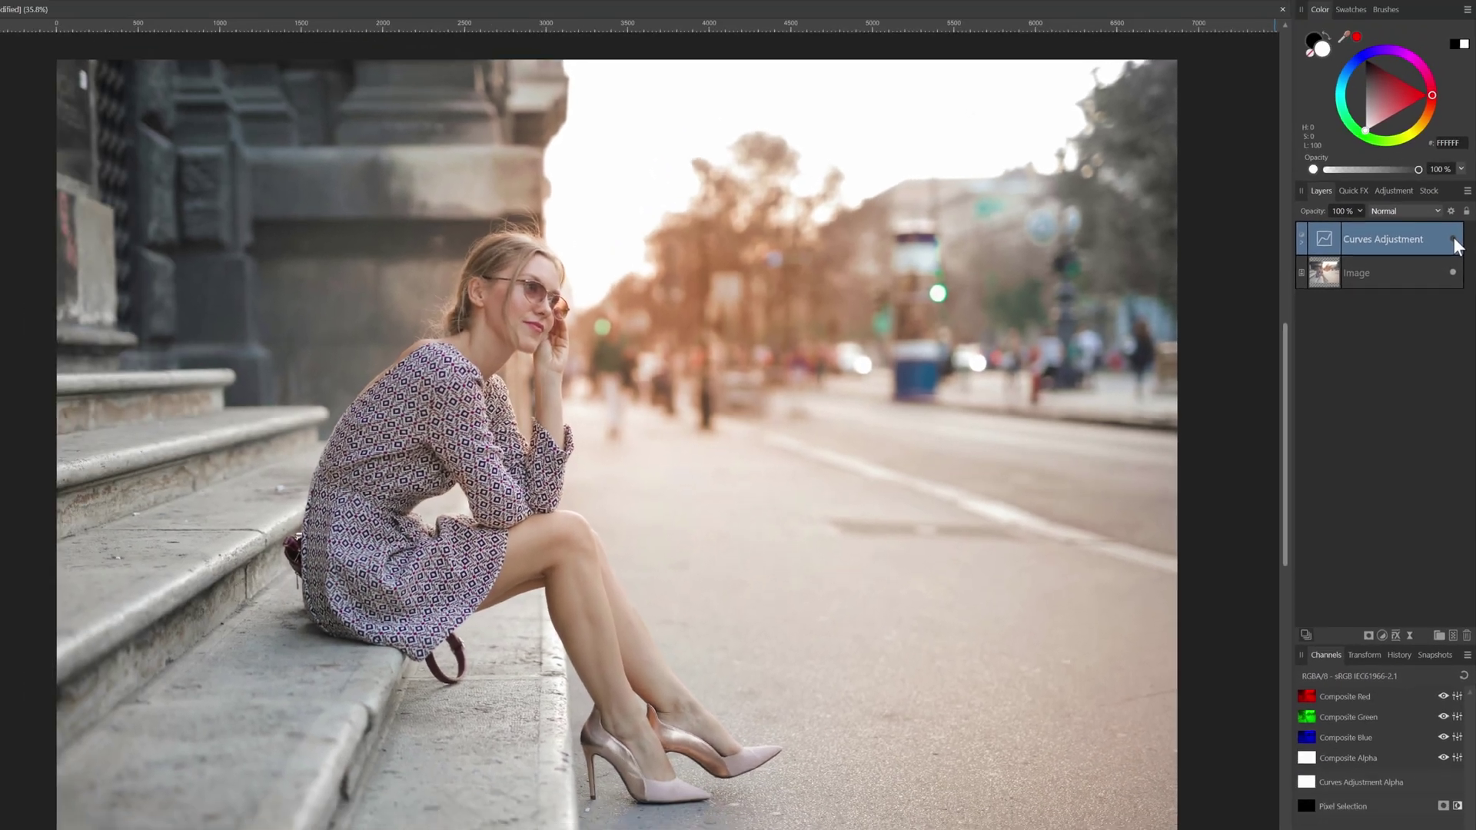
left_click(1448, 193)
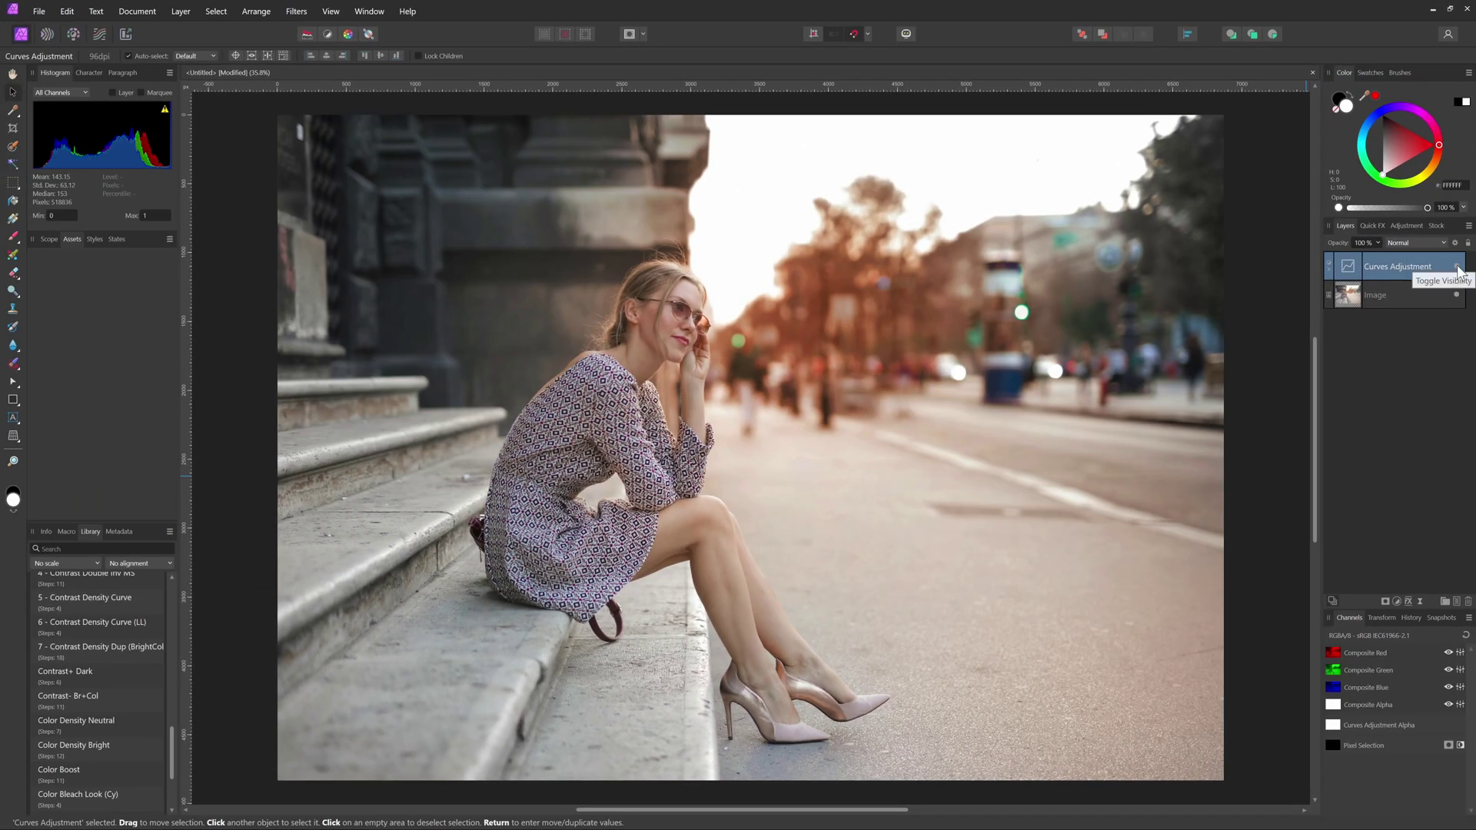
left_click(1457, 267)
left_click(1457, 267)
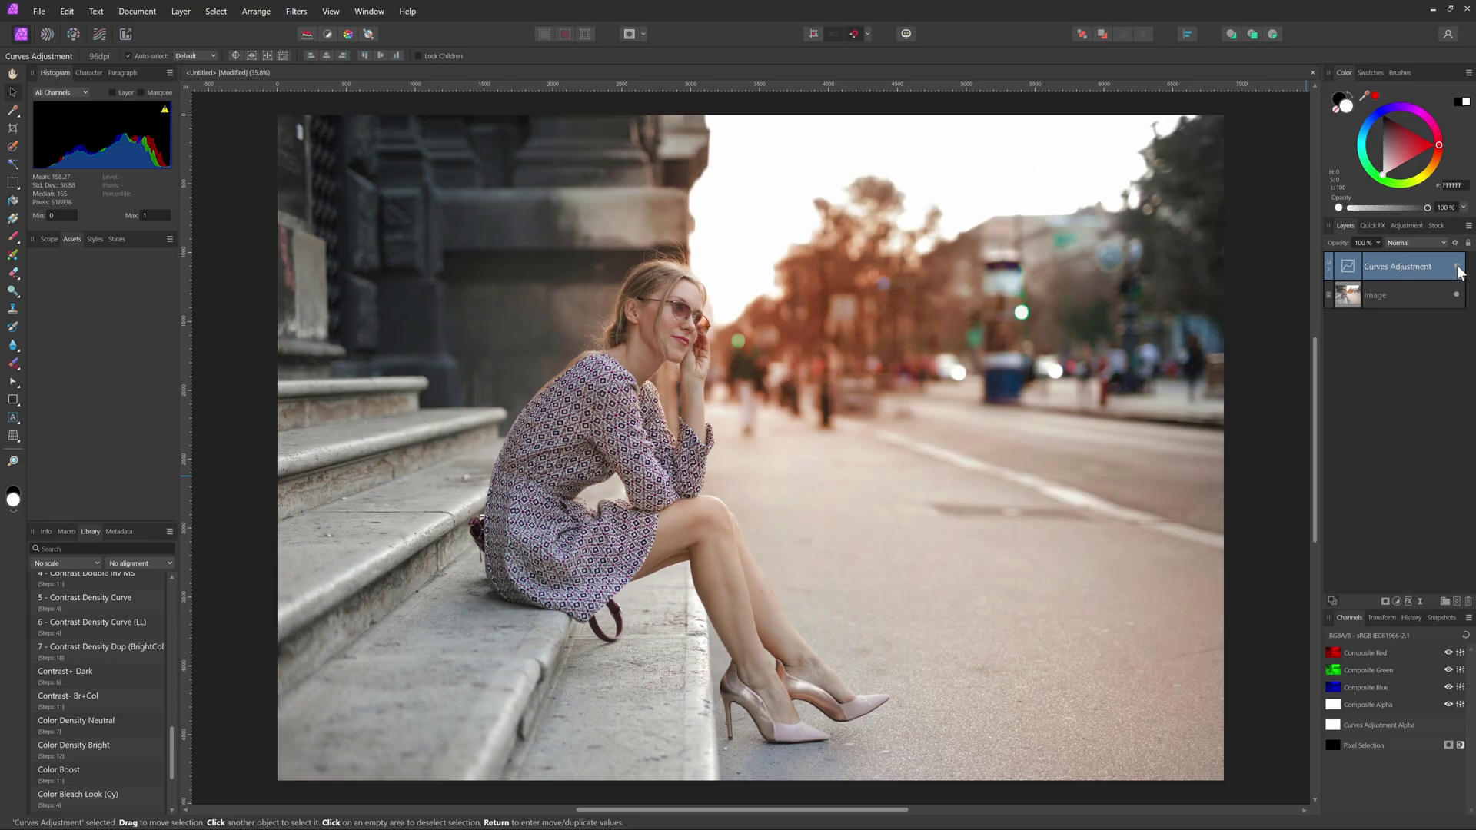
left_click(1456, 267)
left_click(1457, 268)
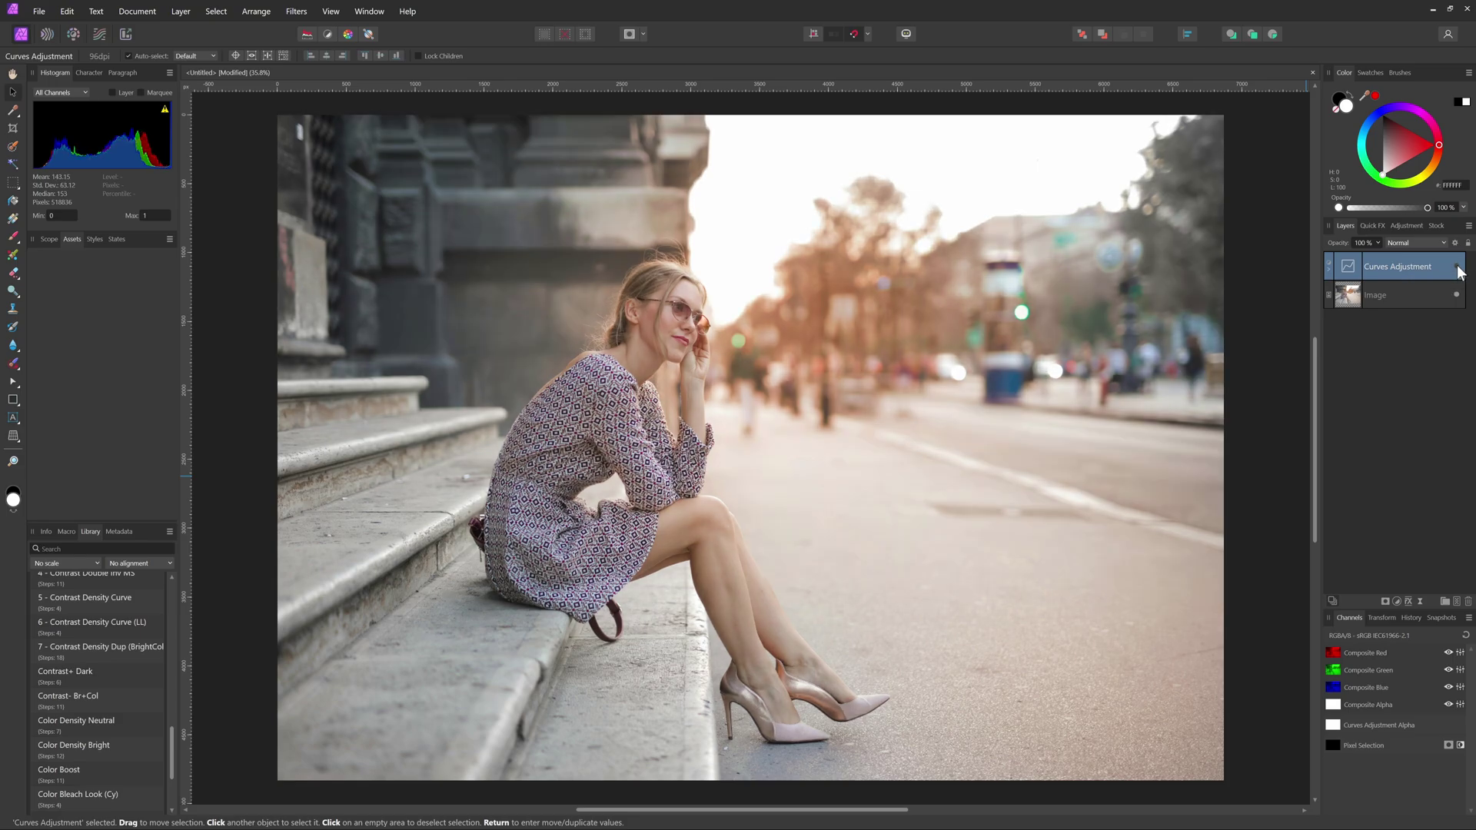
left_click(1457, 267)
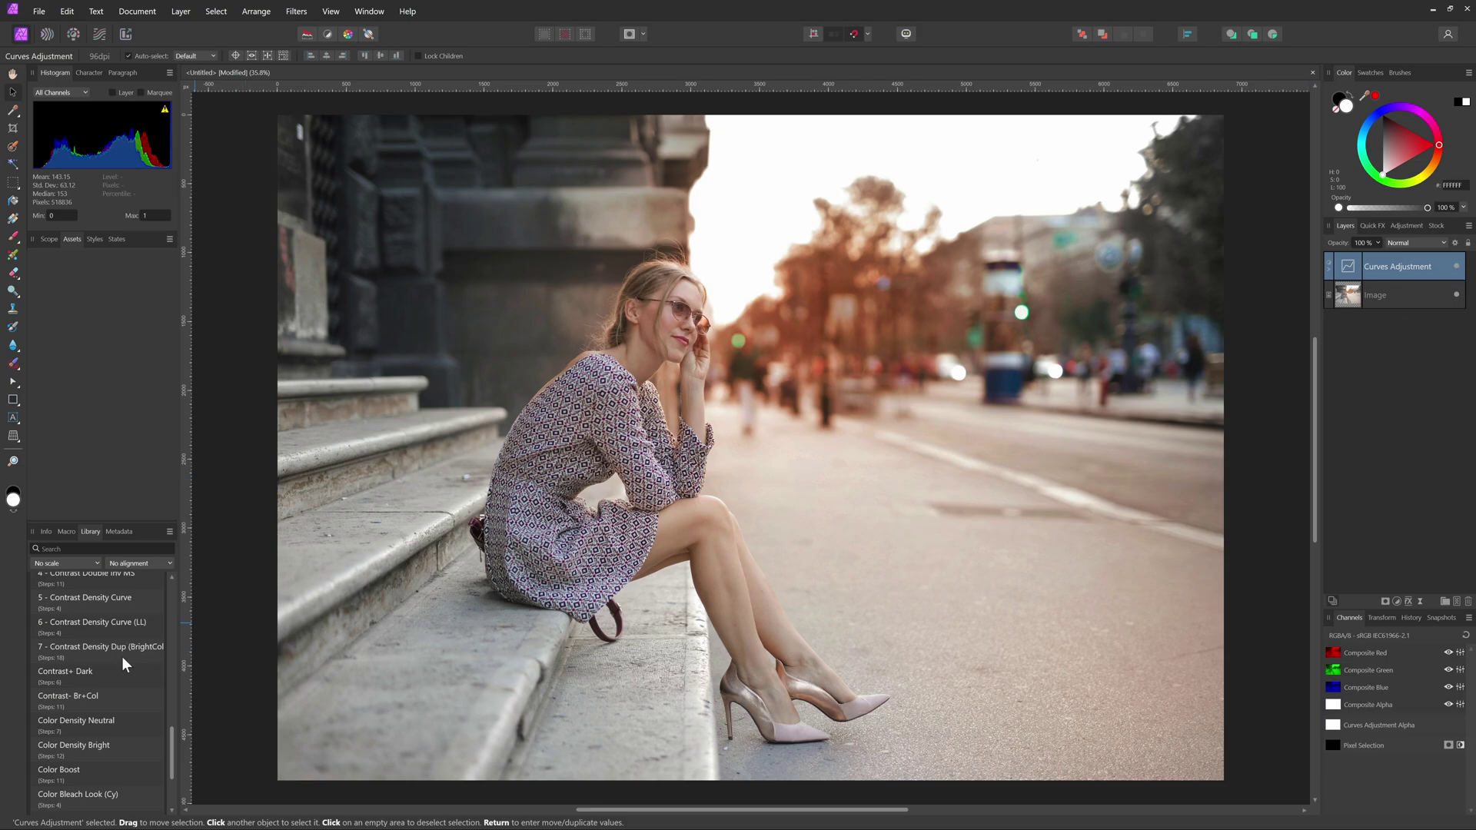
Apply the '2- Contrast Density (Gray-)' macro and move a duplicate of the Image layer to the top.
scroll(109, 646, "up", 3)
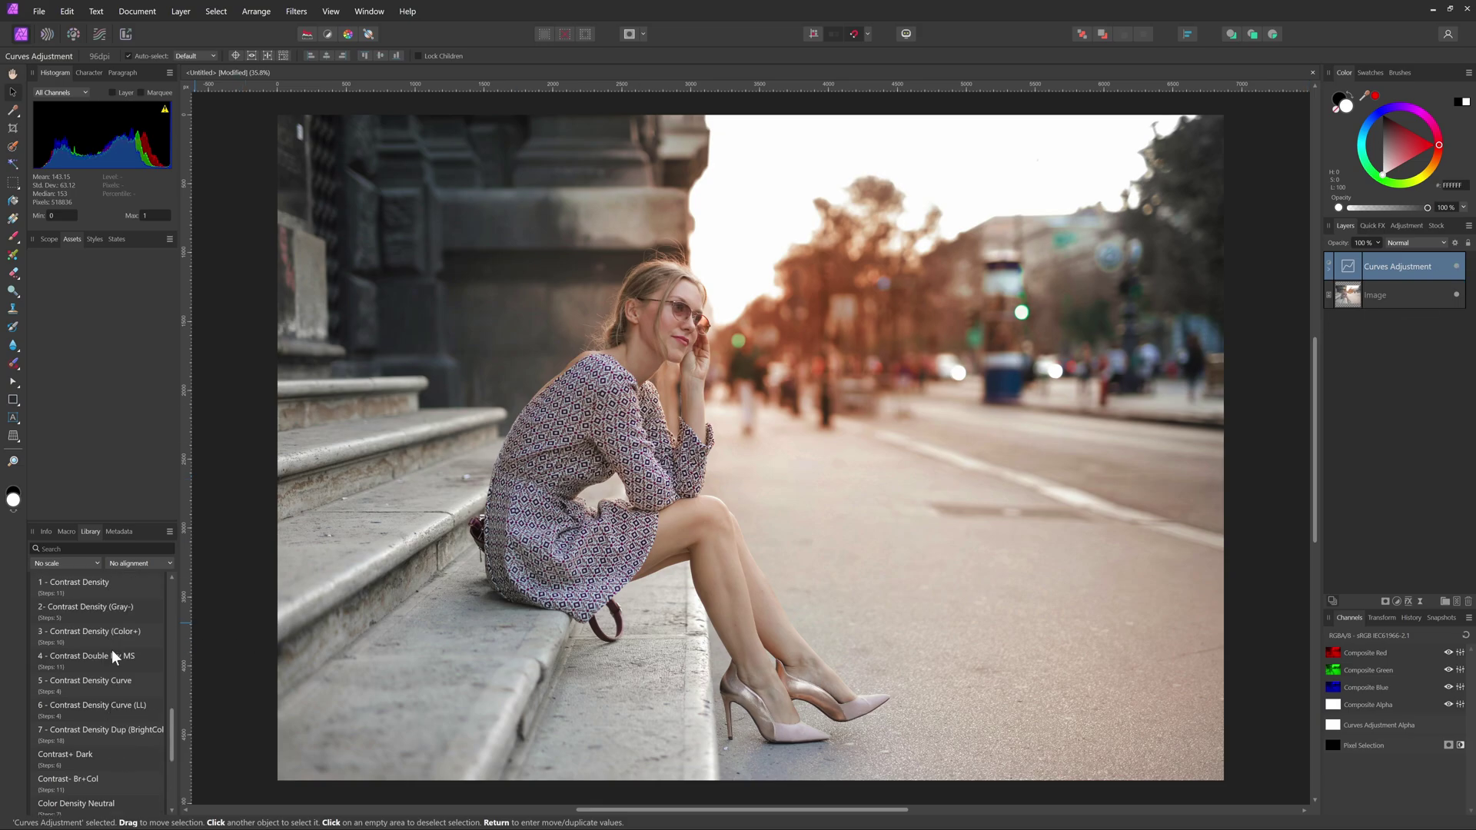
left_click(108, 611)
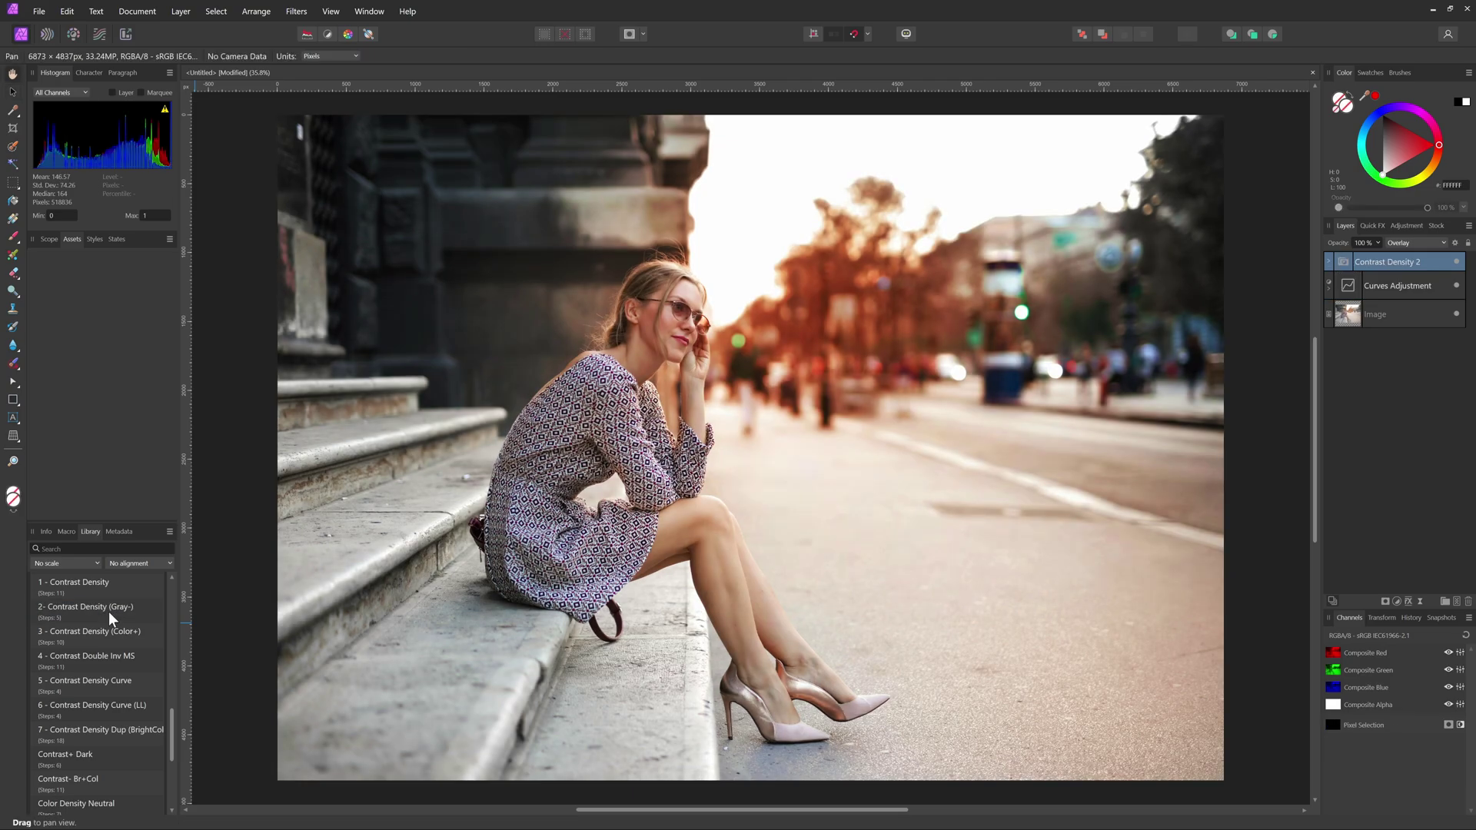
right_click(1350, 315)
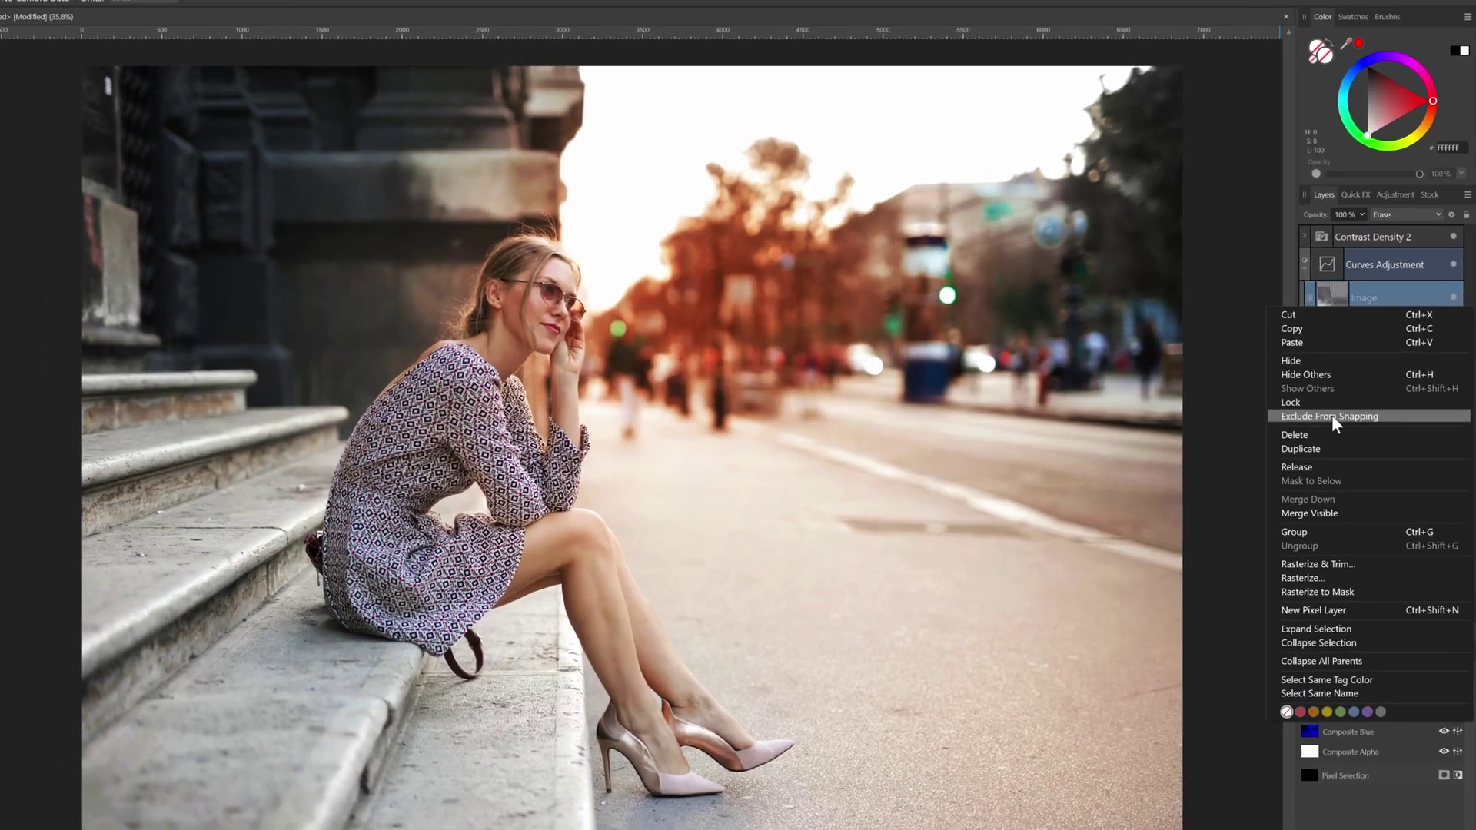
left_click(1357, 445)
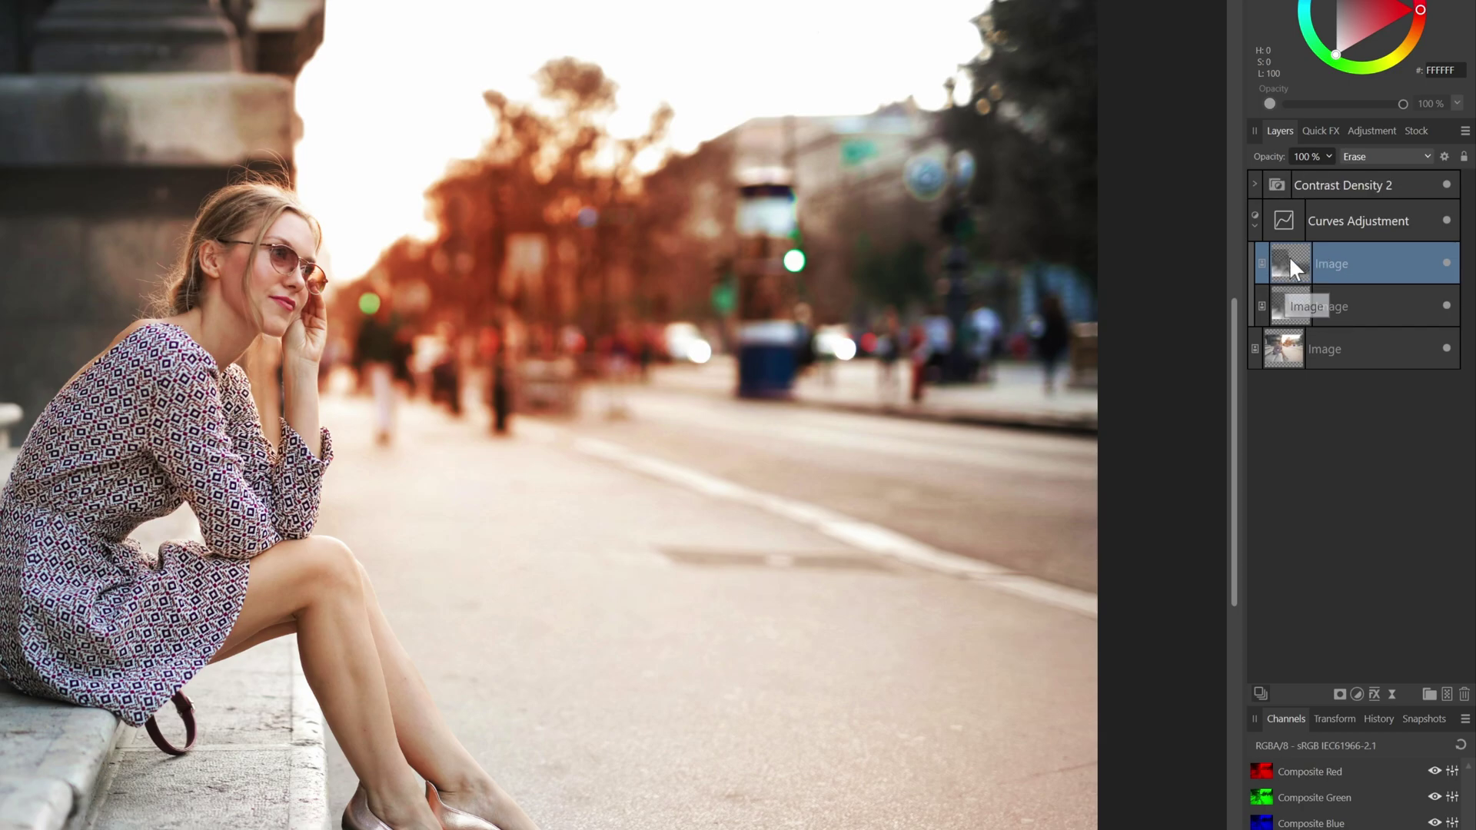
left_click_drag(1291, 260, 1321, 175)
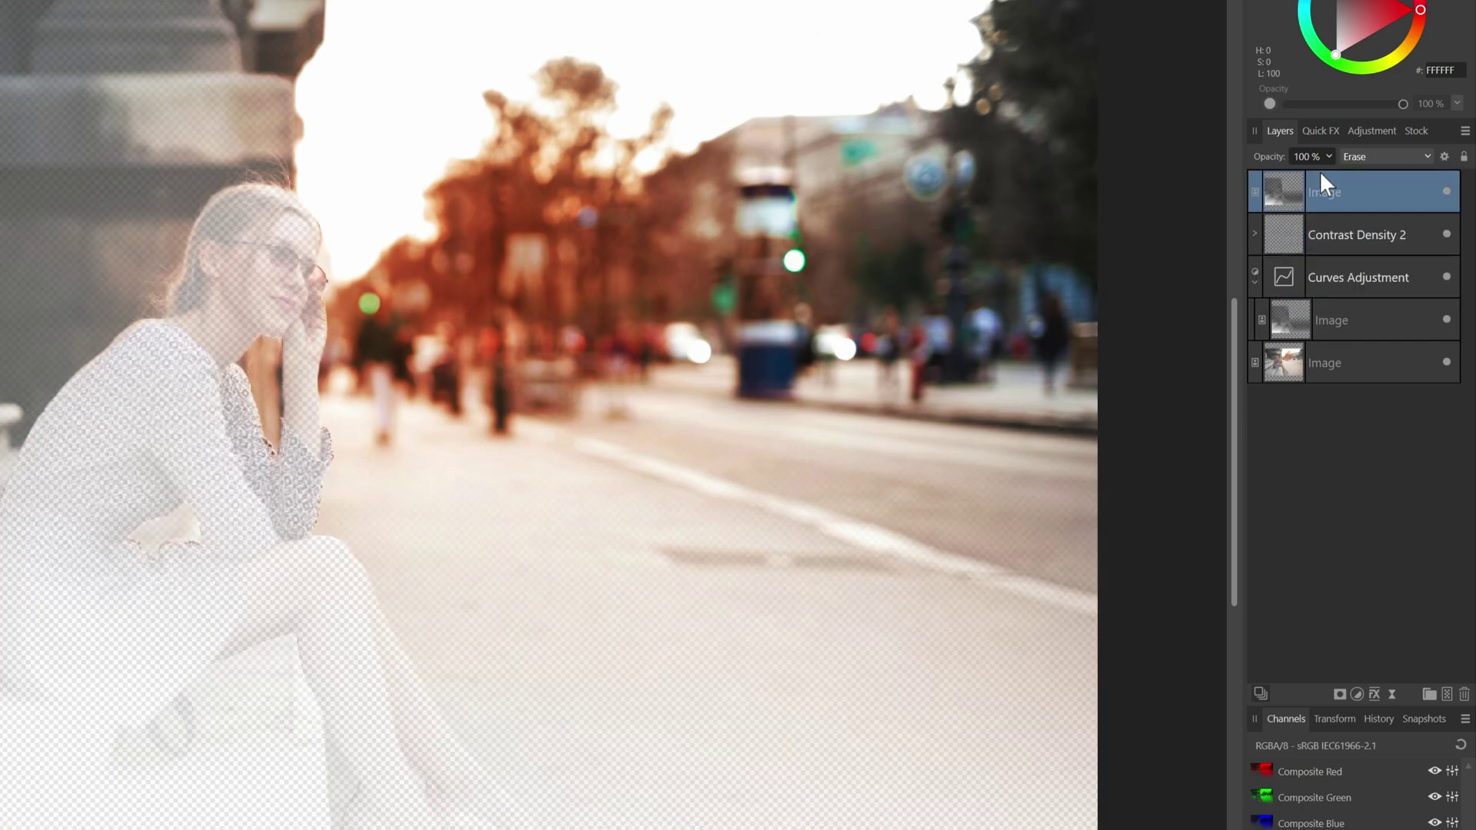
Reset the top layer's Source blend ranges and change its blend mode from Erase to Normal.
left_click(1443, 153)
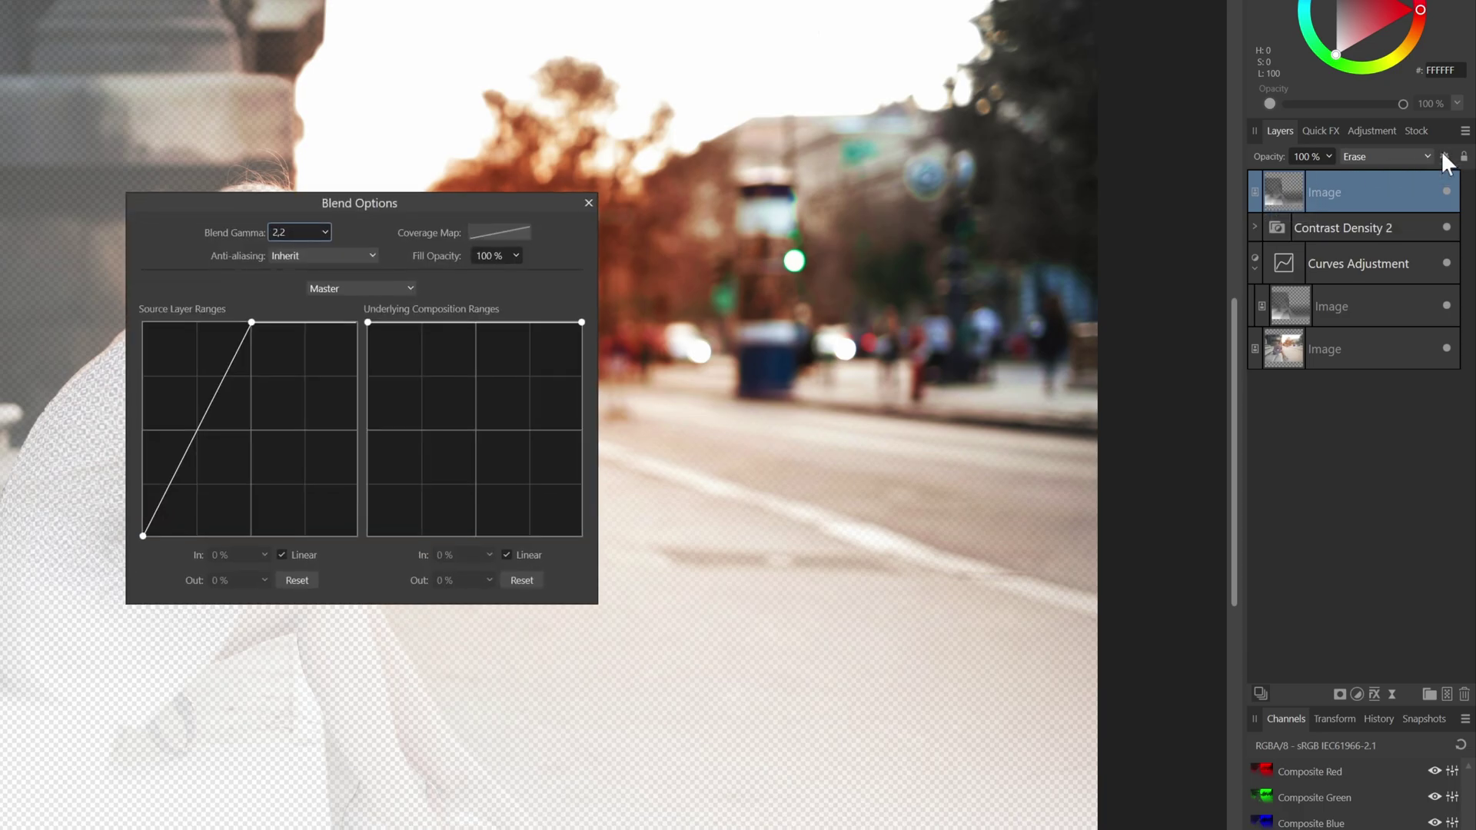
left_click(306, 578)
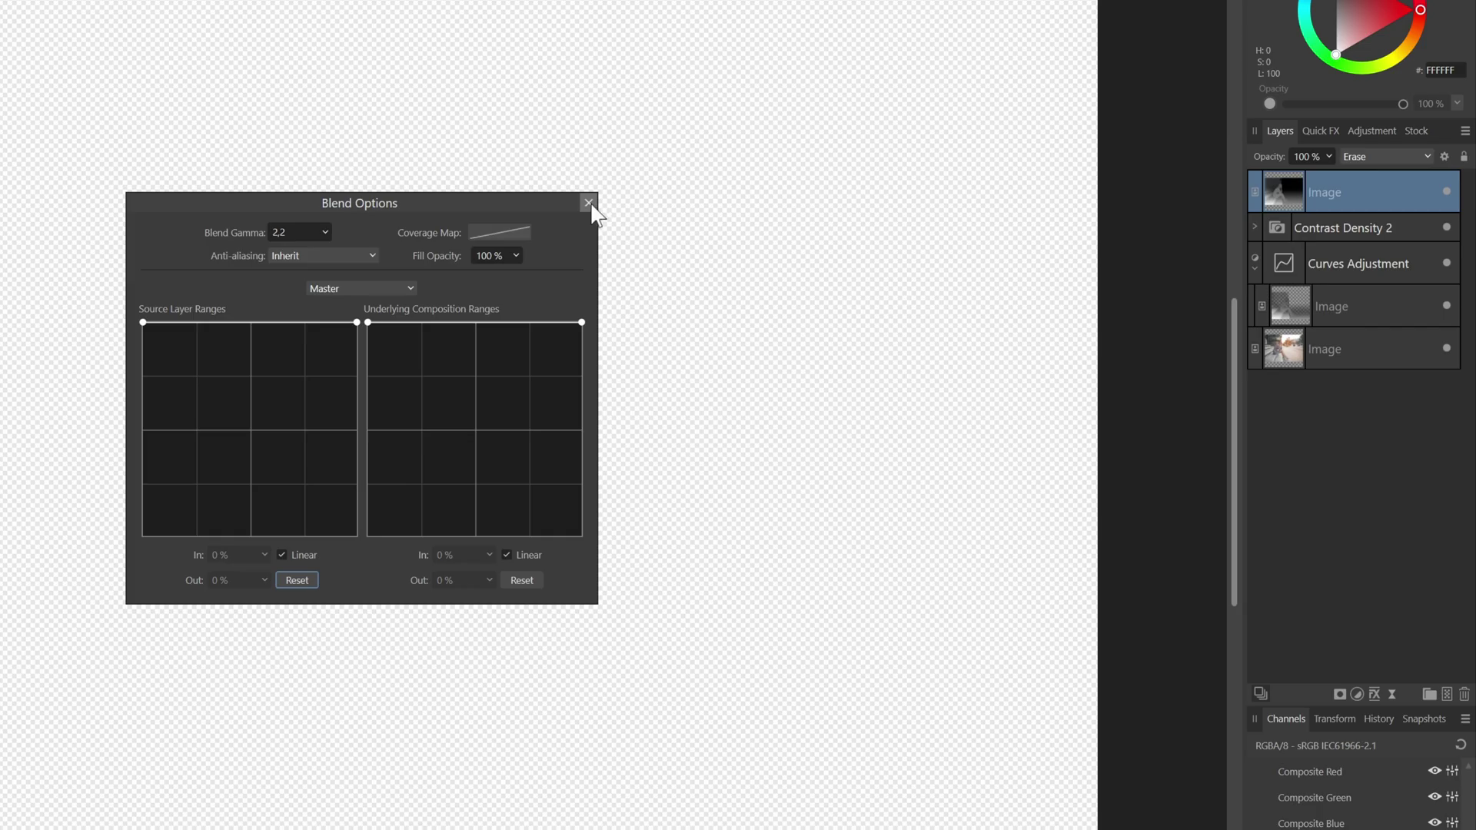
left_click(588, 203)
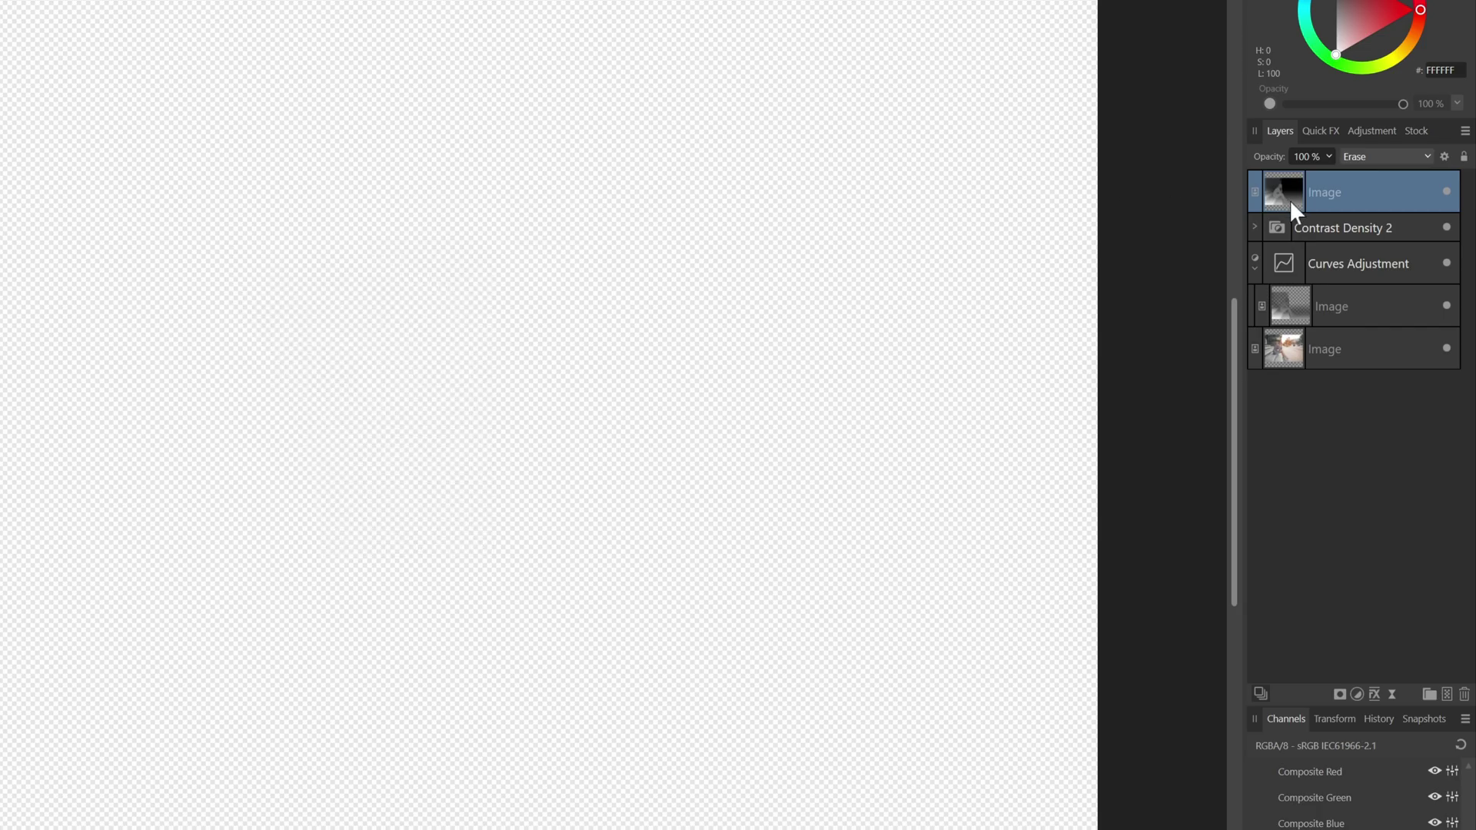
left_click(1358, 154)
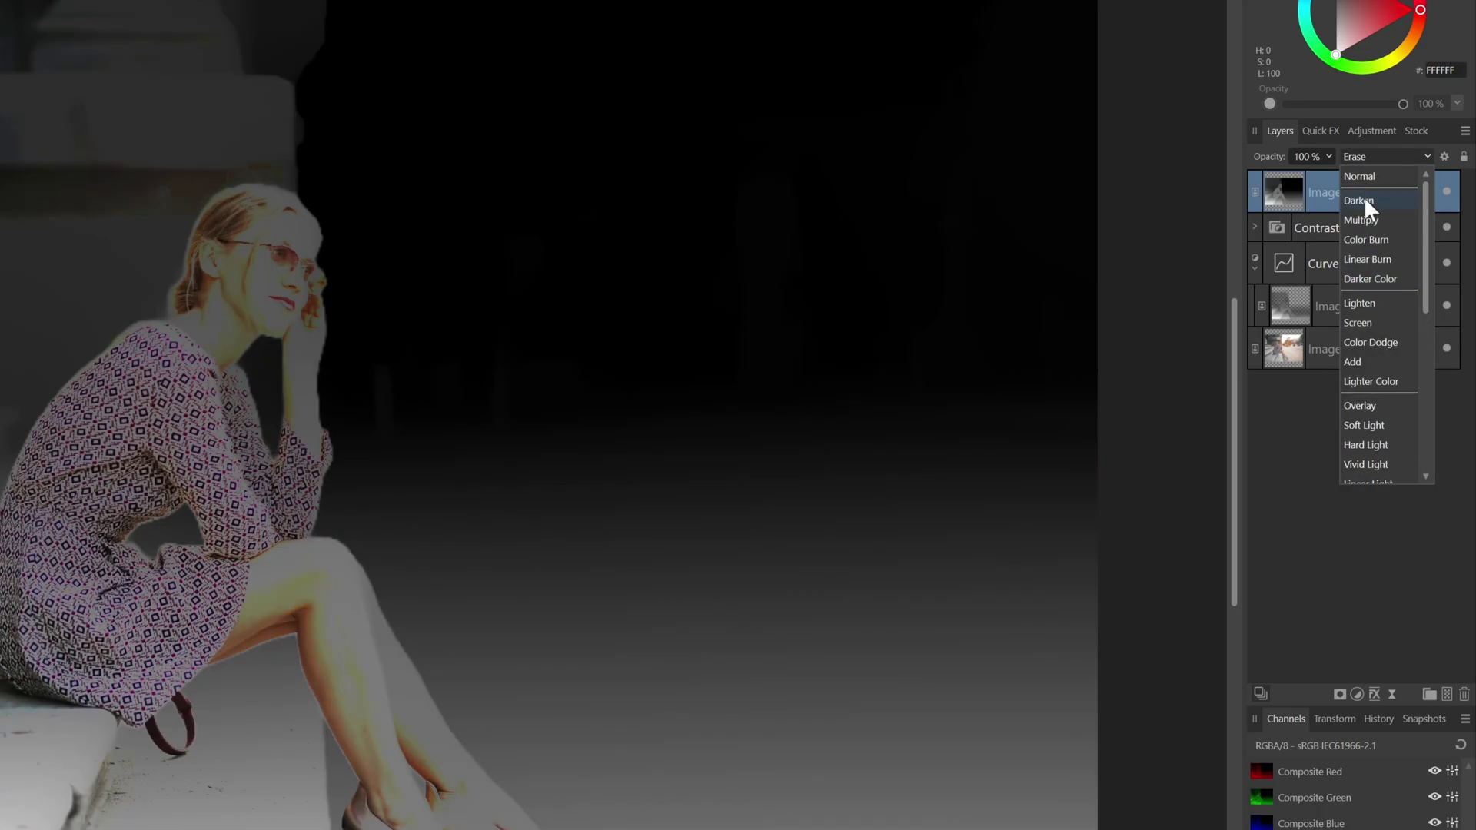
left_click(1370, 175)
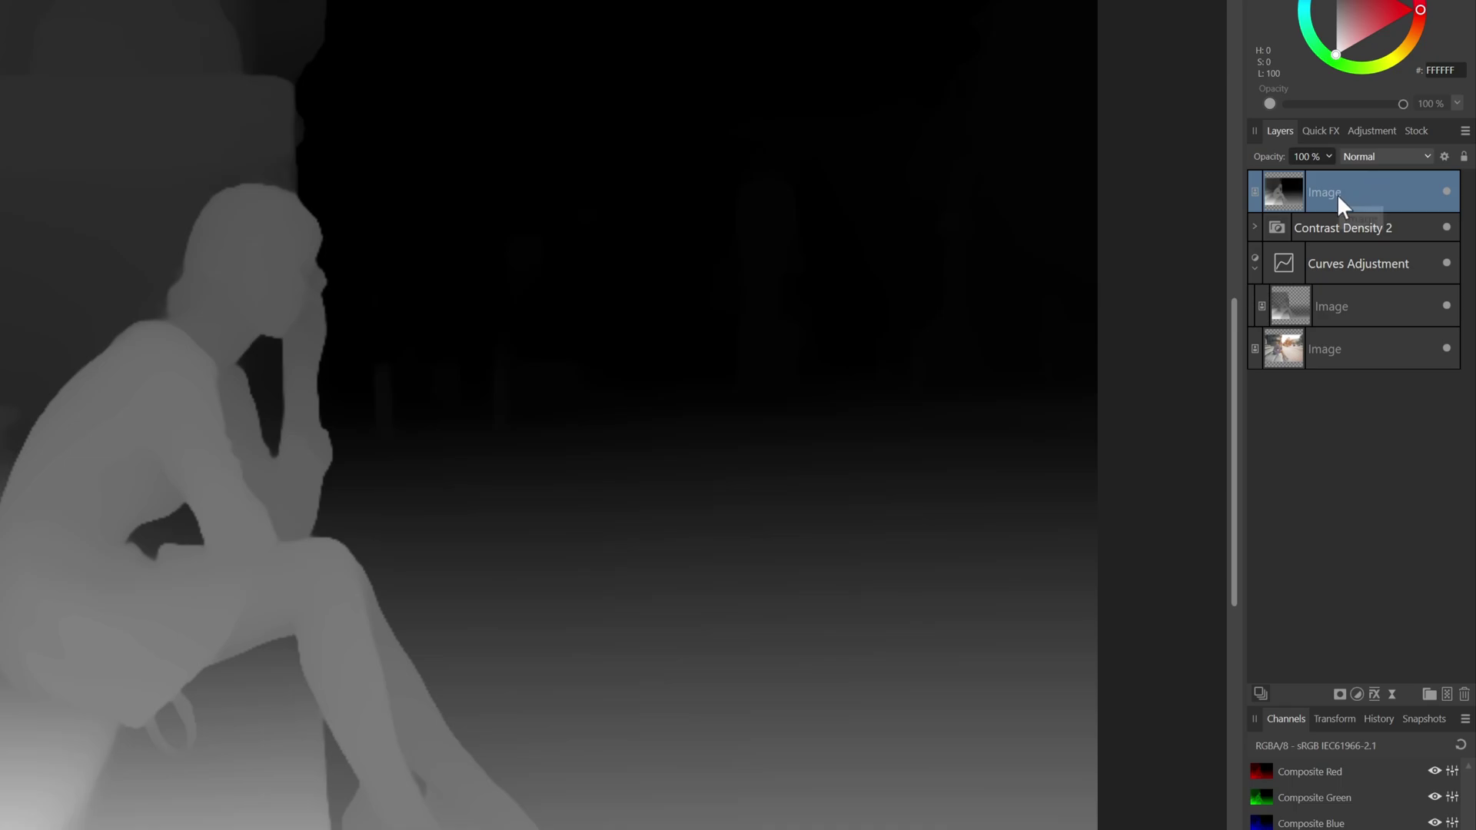
Rasterize the top depth layer to a mask and drop it onto the Contrast Density 2 group.
right_click(1286, 196)
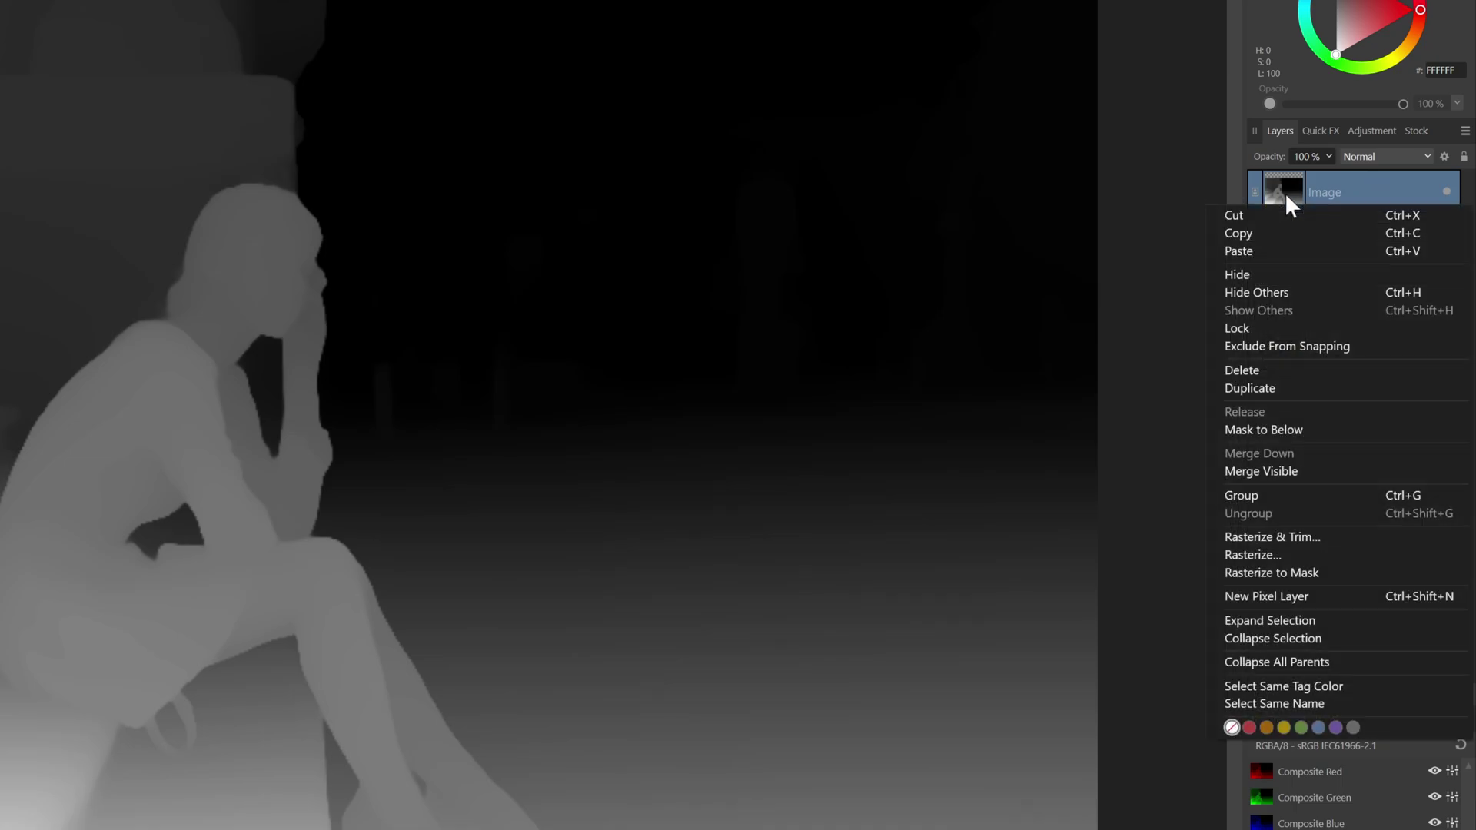
left_click(1305, 572)
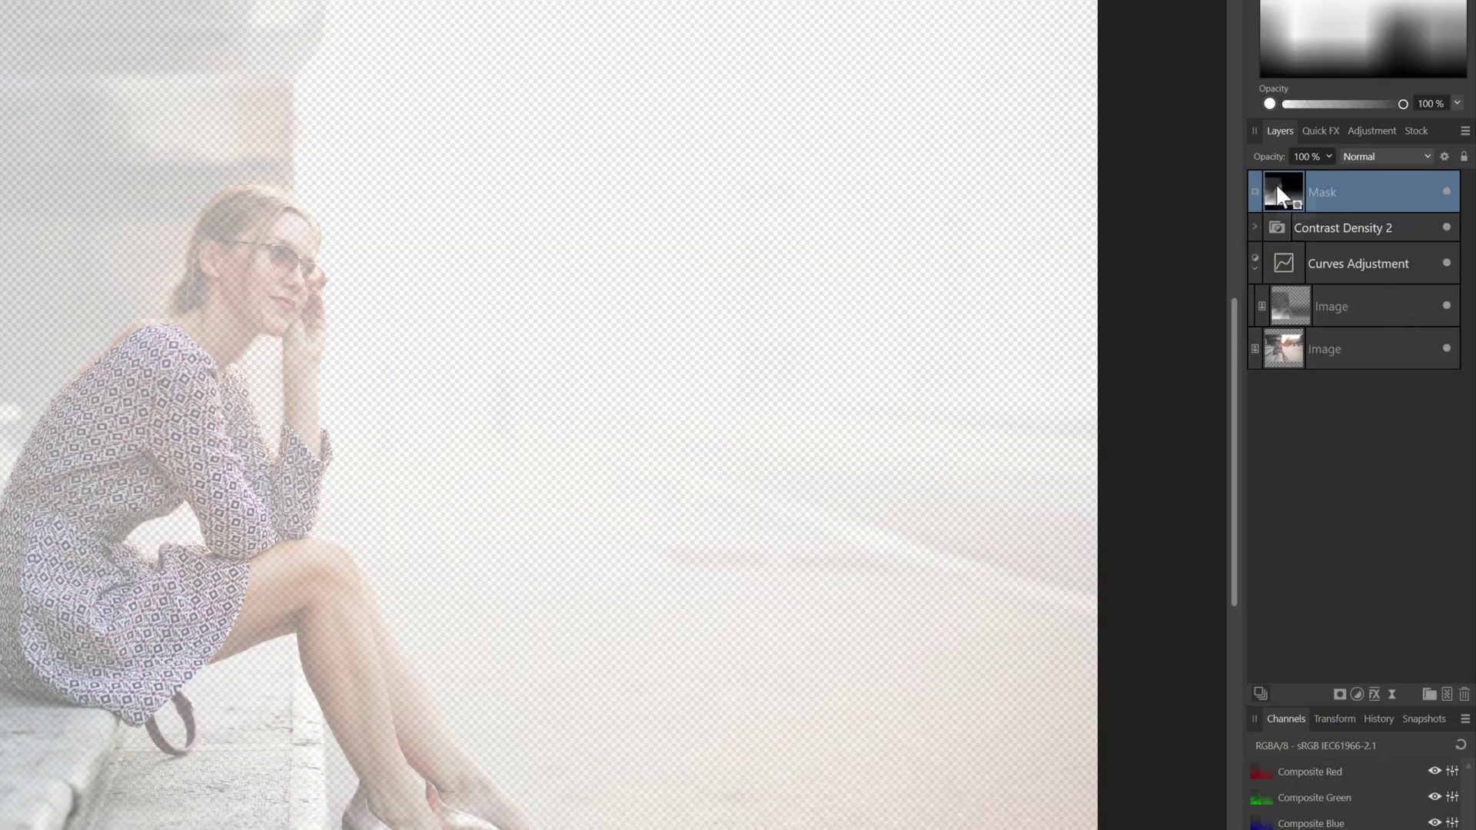
left_click_drag(1284, 189, 1274, 225)
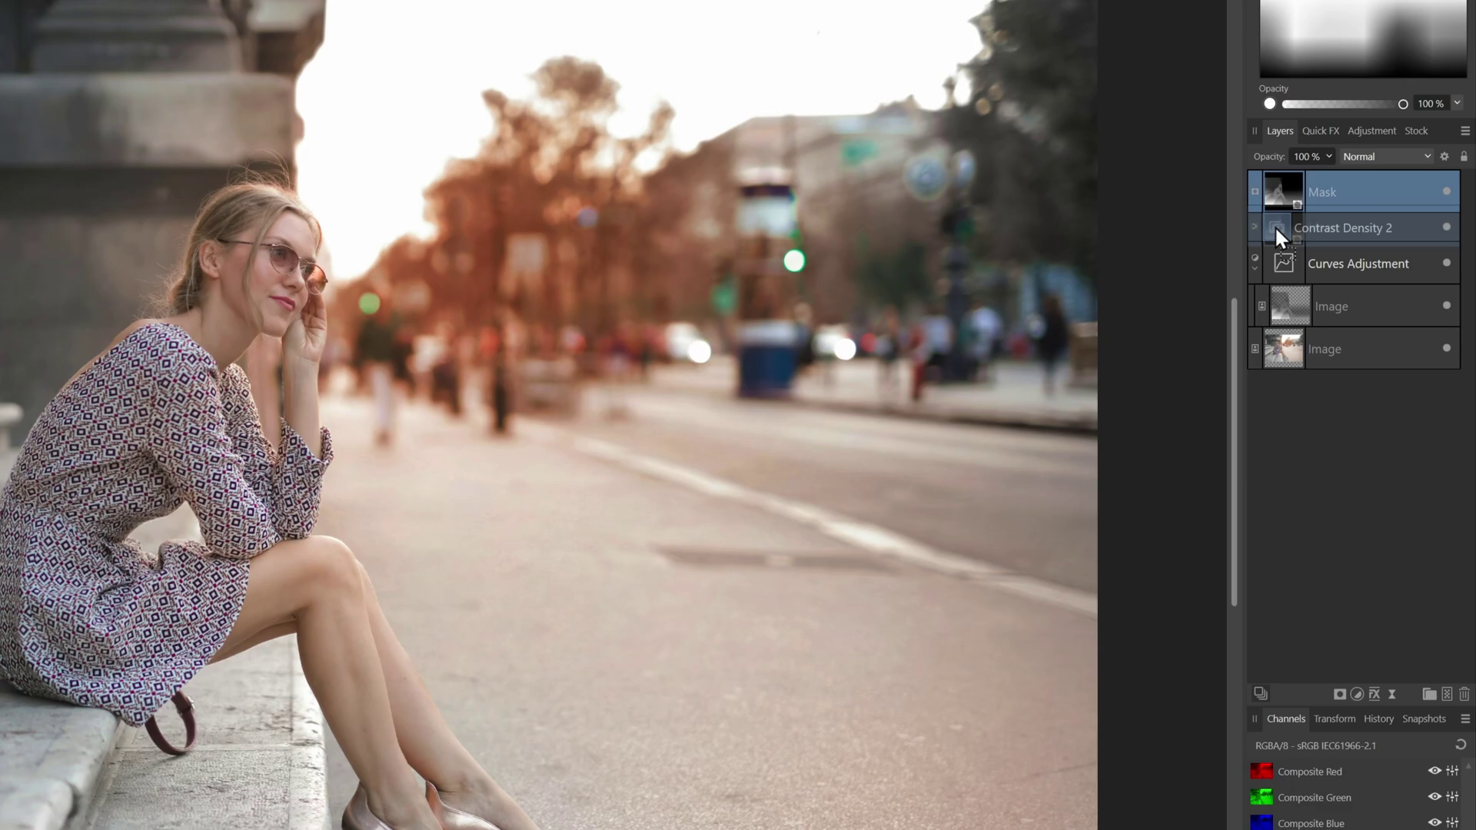
left_click_drag(1273, 224, 1271, 223)
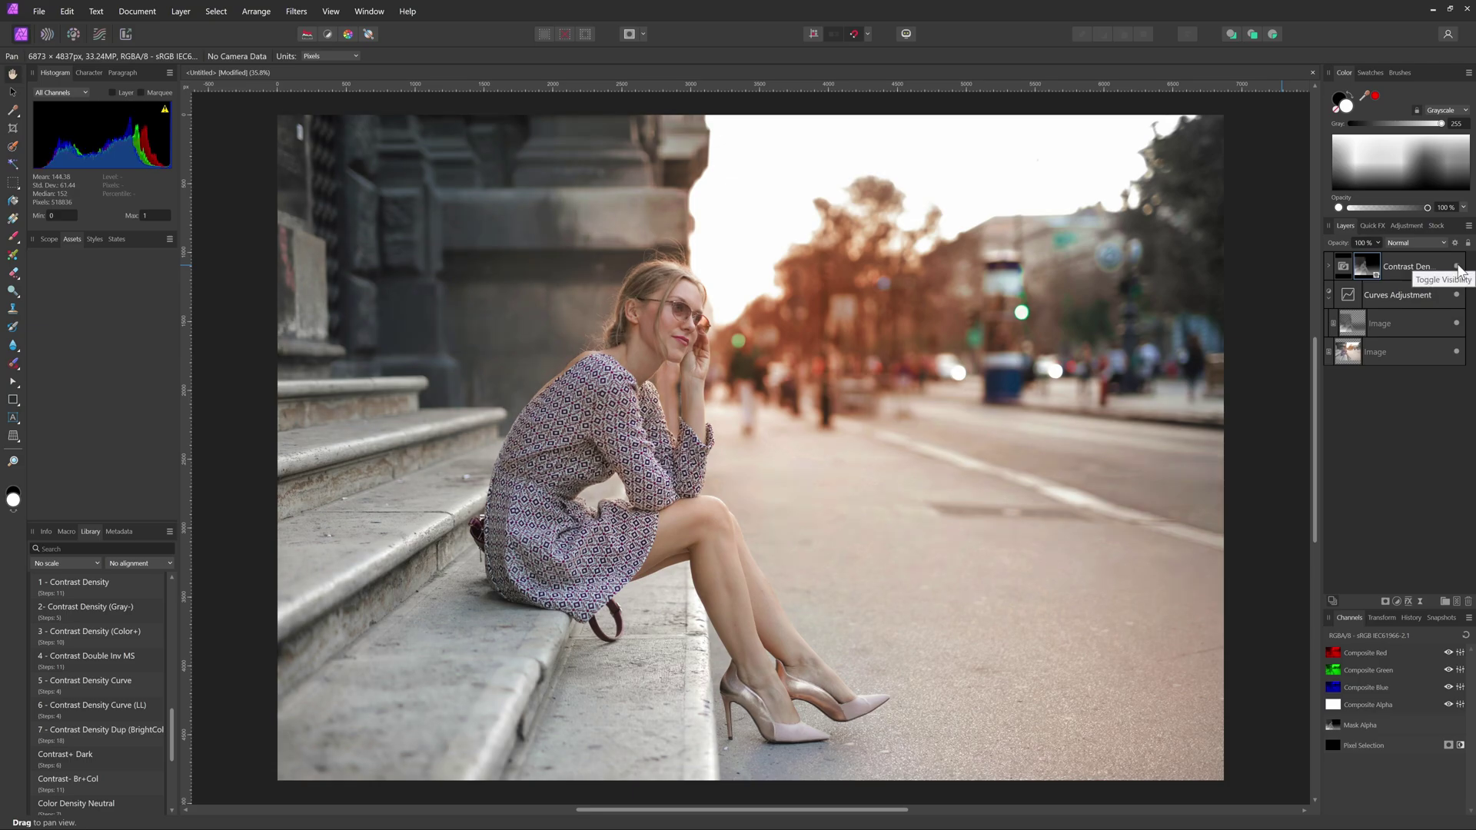
Hide and expand the Contrast Density 2 group, view its depth mask alone, then reselect the group.
left_click(1457, 267)
left_click(1330, 267)
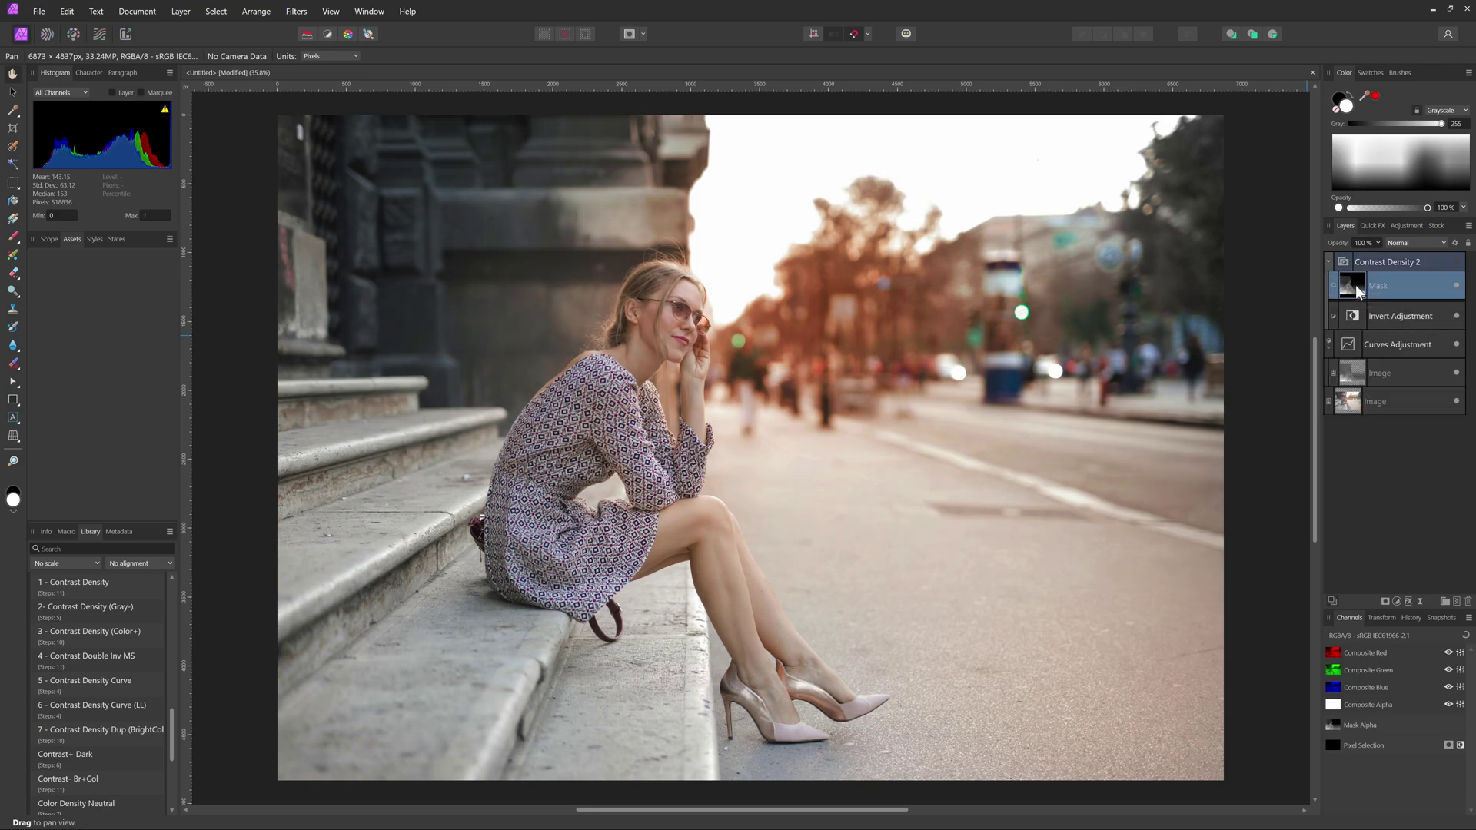
left_click(1354, 284, "alt")
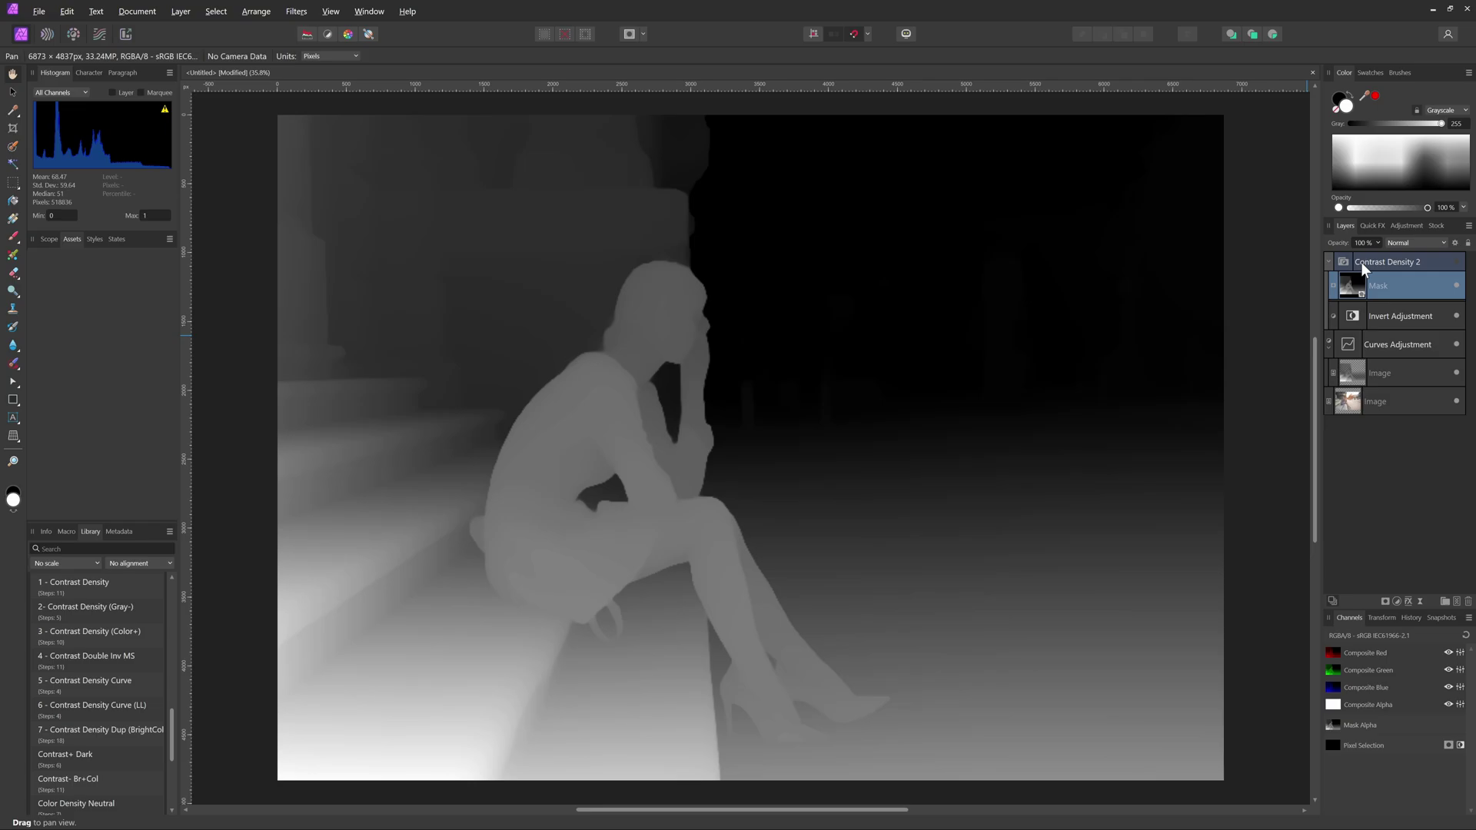
left_click(1361, 262)
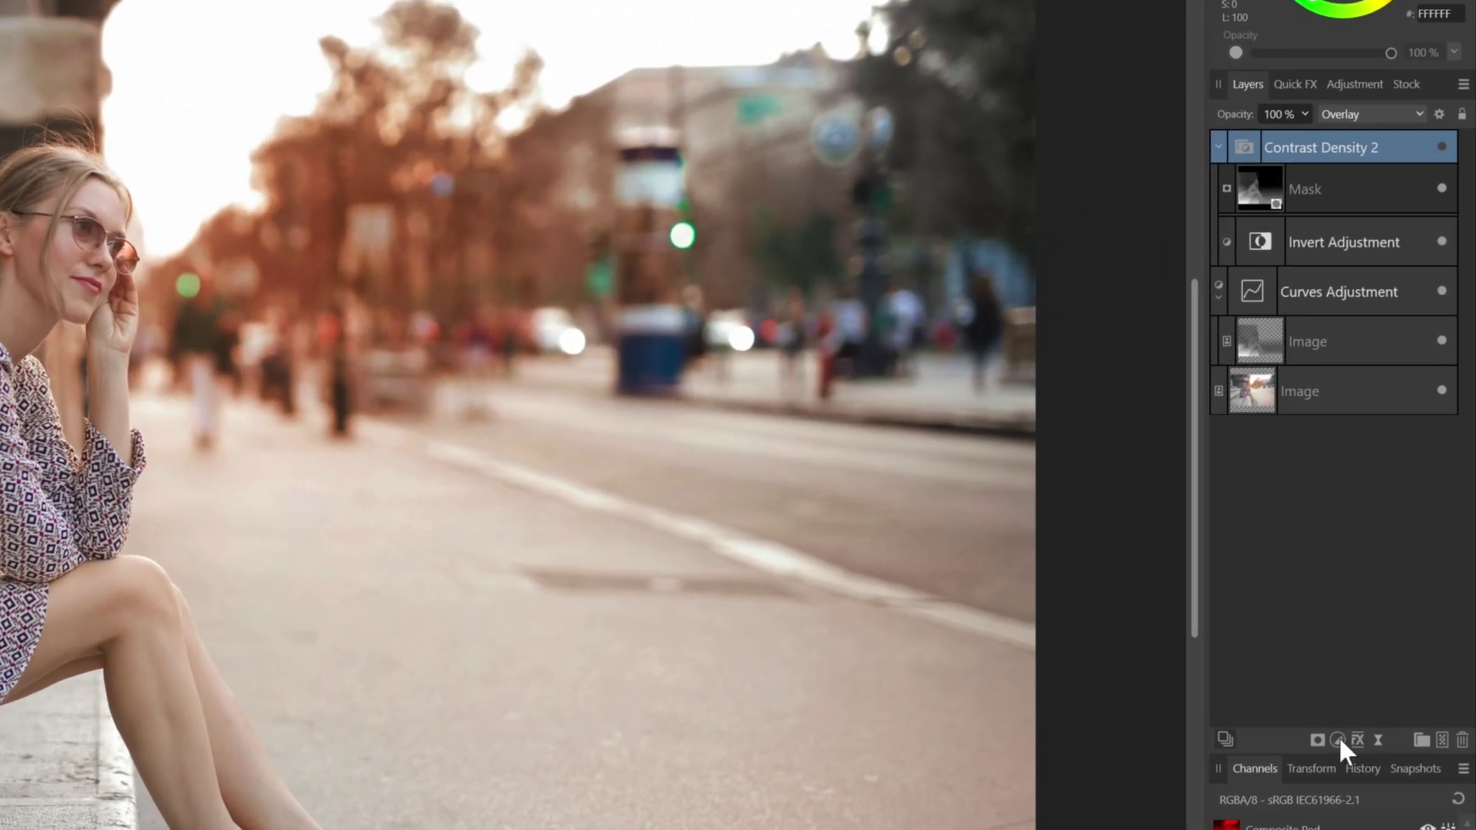
Add a new Curves adjustment and nest it onto the group's Mask.
left_click(1339, 735)
left_click(1319, 480)
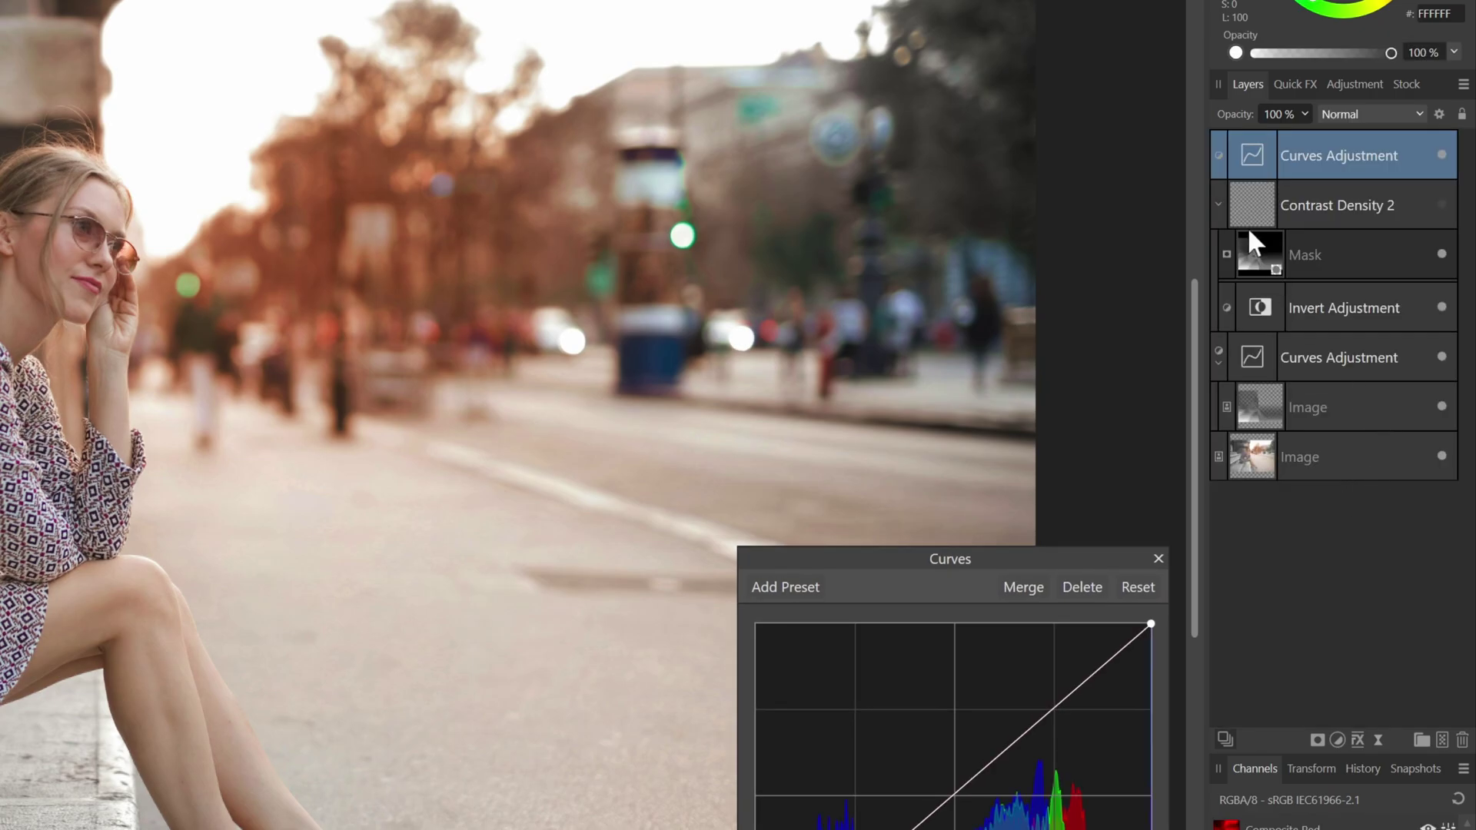
left_click_drag(1251, 153, 1246, 233)
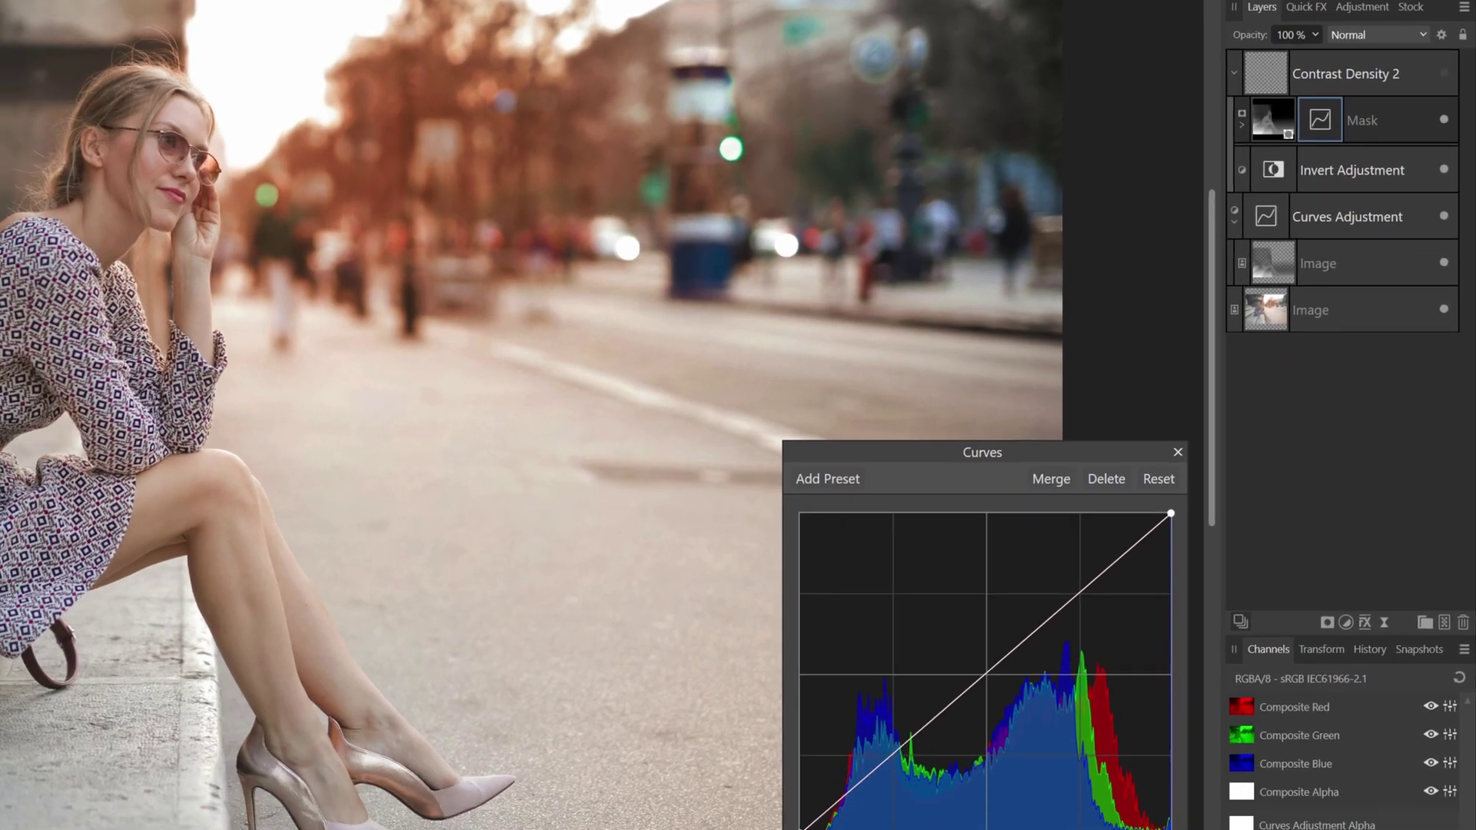
Steepen the Curves Alpha channel by pulling both endpoints inward.
left_click(1049, 704)
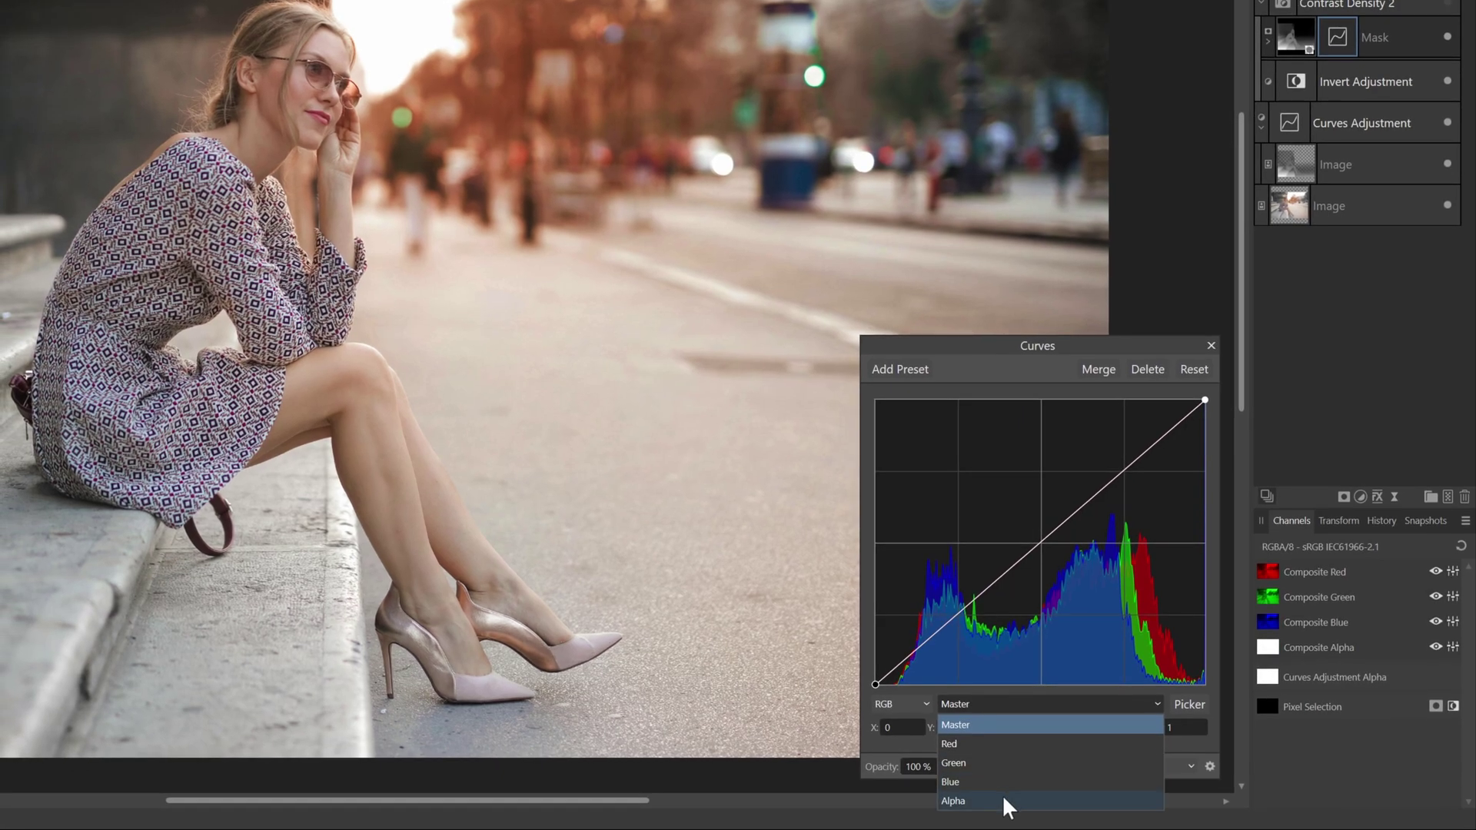
left_click(1002, 795)
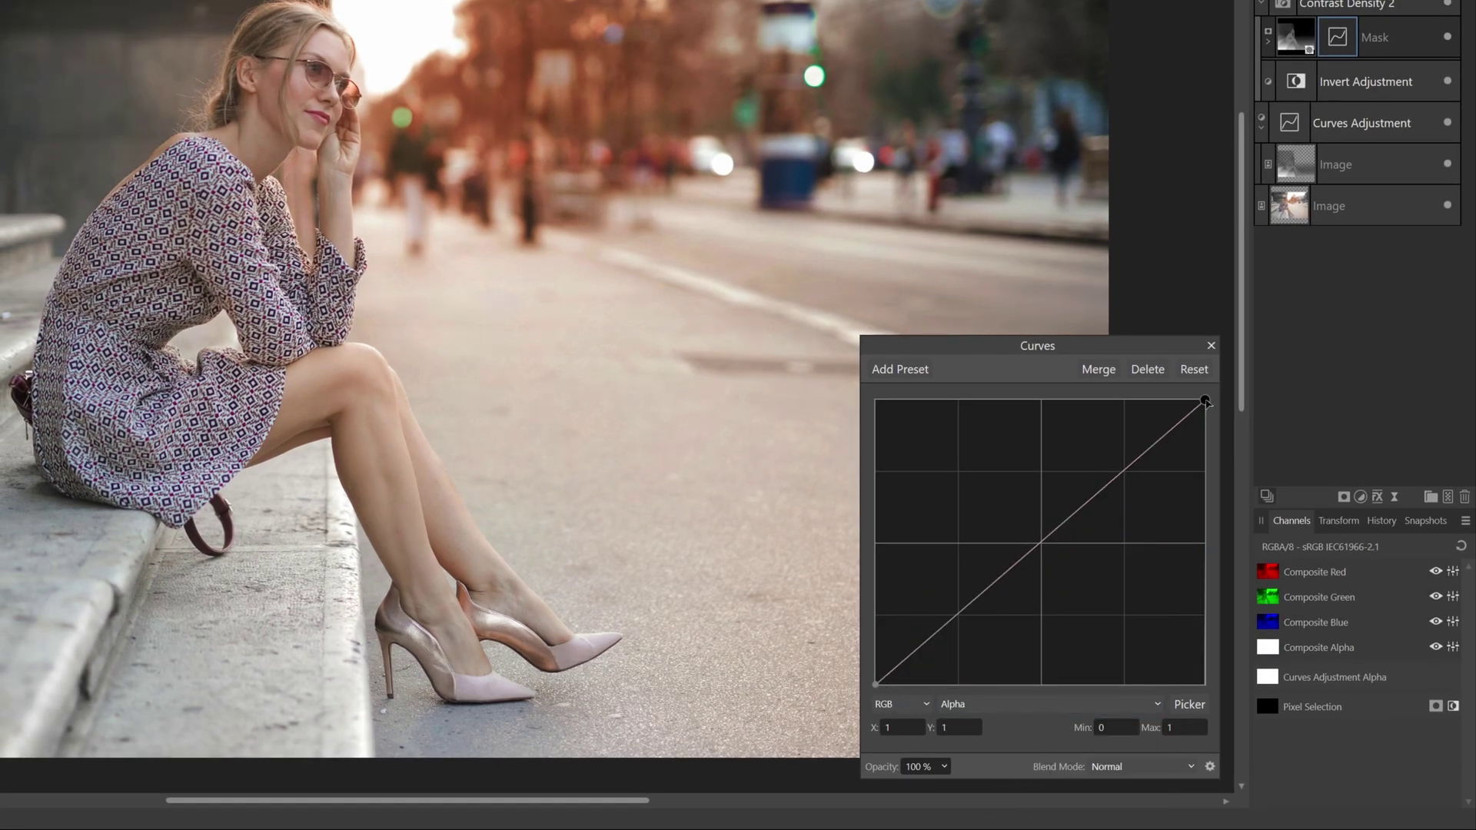
mouse_move(1204, 400)
left_mouse_down()
mouse_move(1026, 400)
mouse_move(1213, 398)
left_mouse_up()
left_click_drag(878, 686, 848, 690)
left_click_drag(1206, 399, 1039, 398)
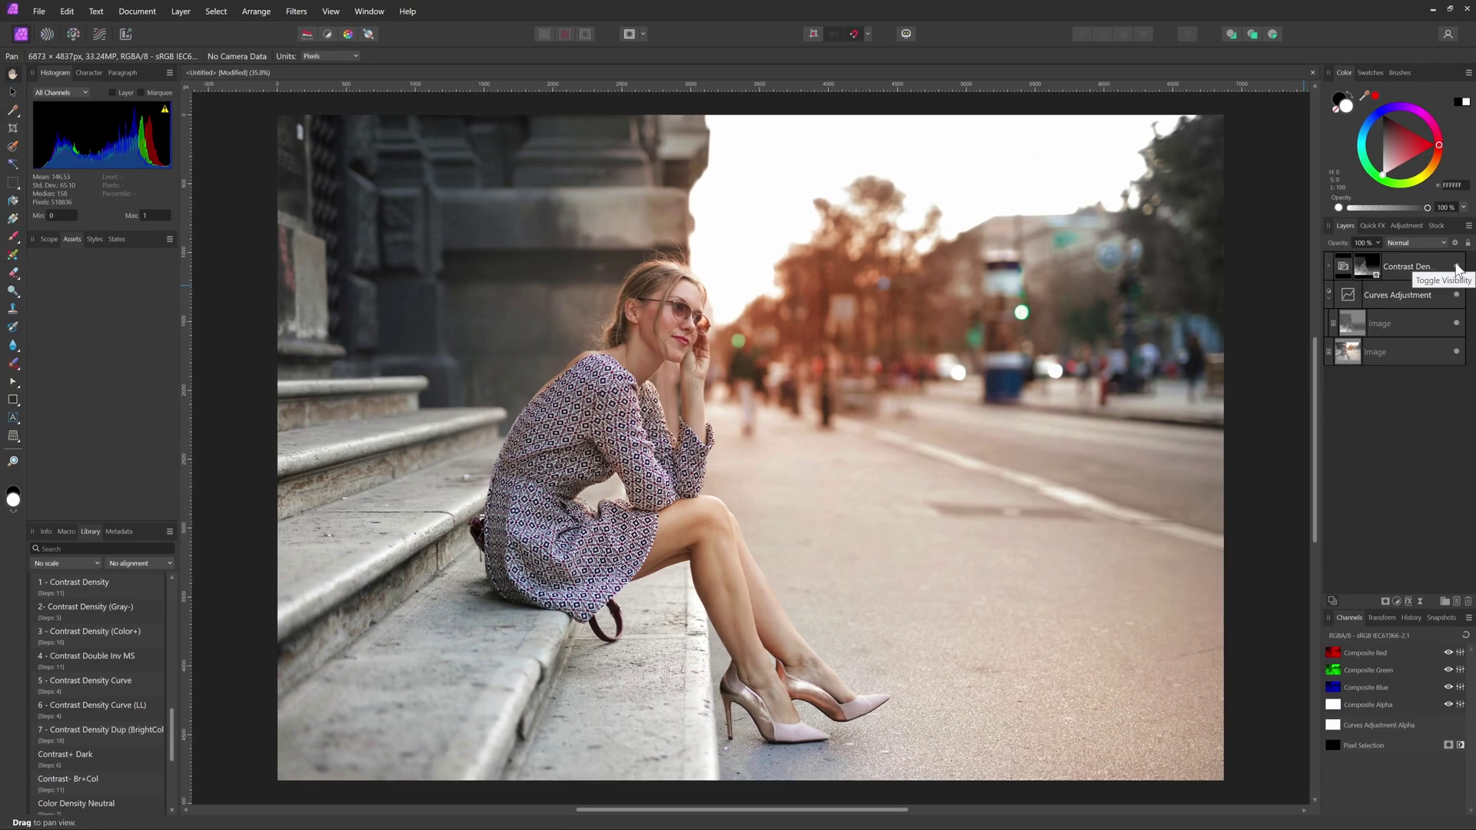
Toggle the Contrast Density group's visibility to compare the image with and without it.
left_click(1459, 268)
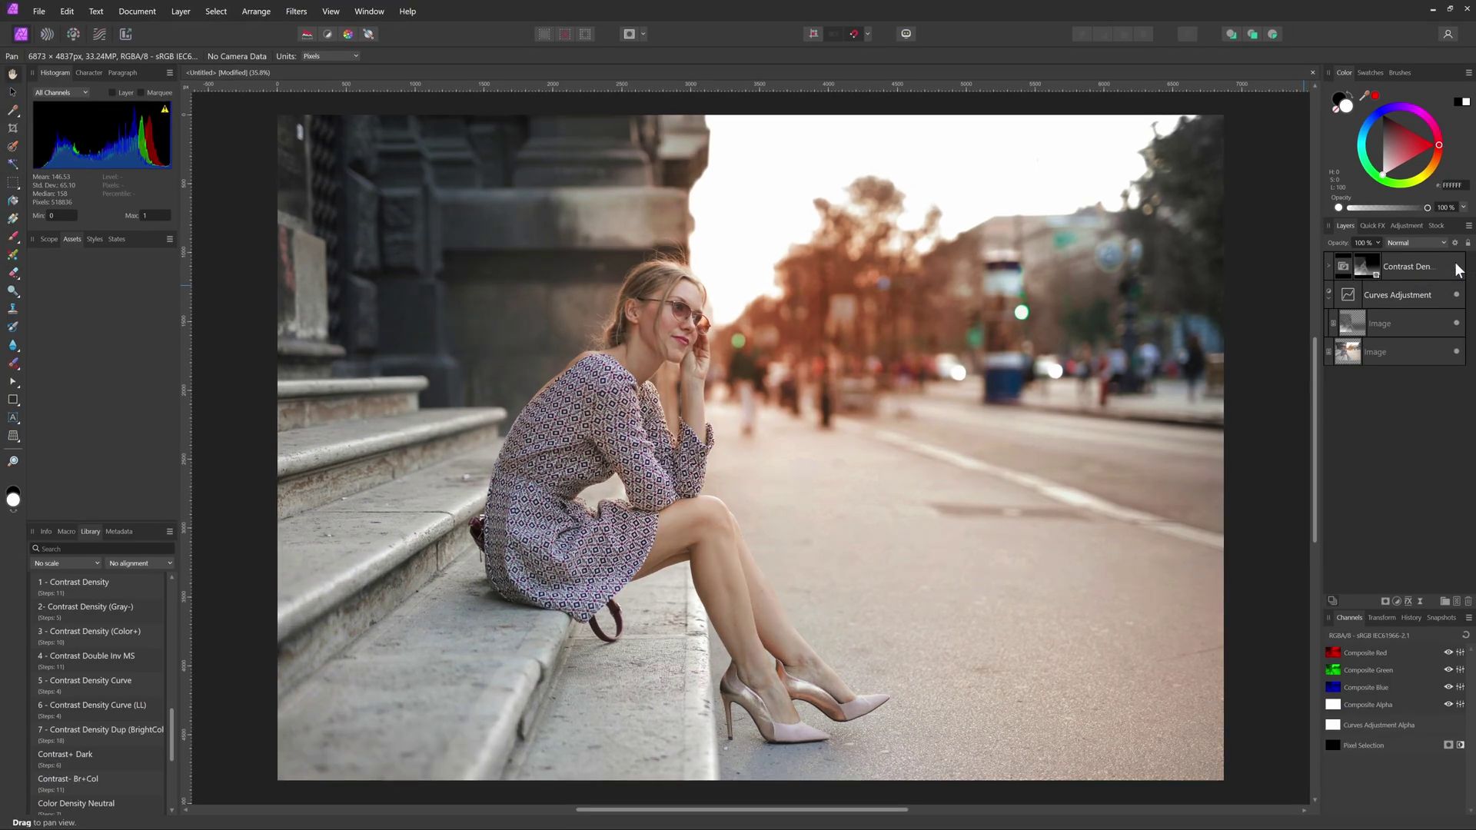
left_click(1459, 268)
left_click(1458, 268)
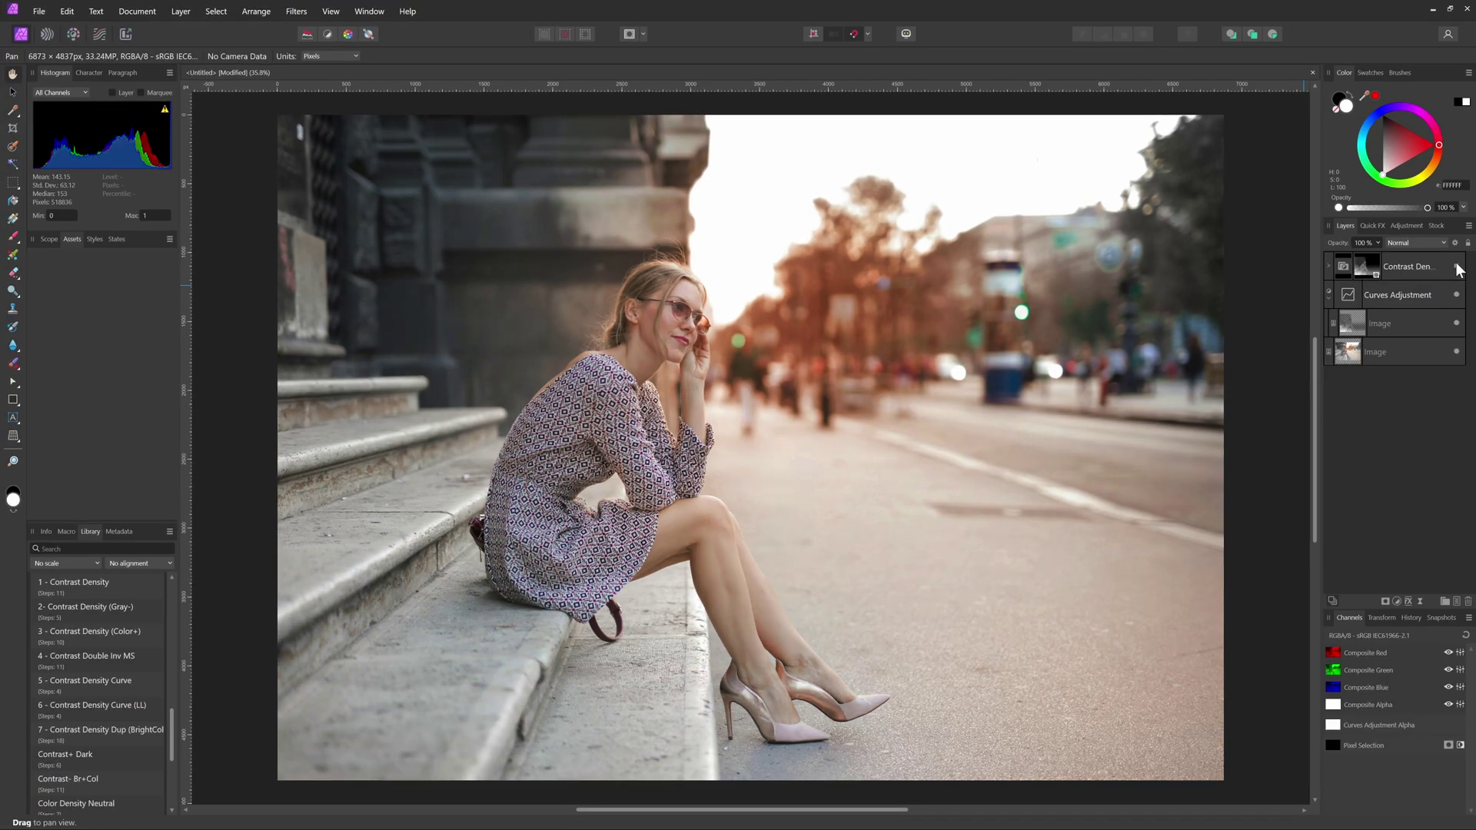
left_click(1458, 267)
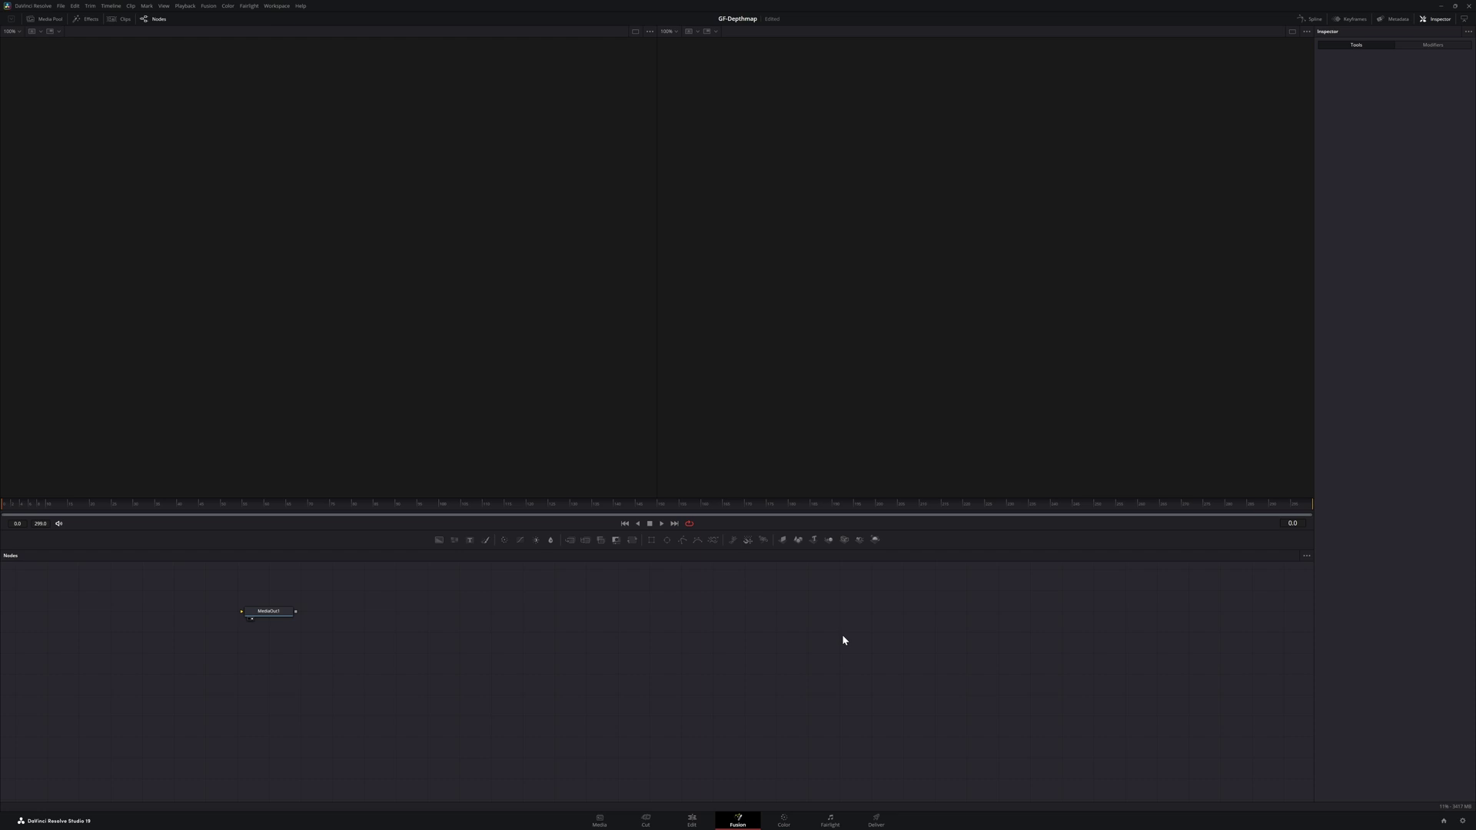
Import the street photo from Explorer into the Fusion node graph and show it in the left viewer.
key("alt+Tab")
left_click_drag(986, 473, 356, 629)
key("1")
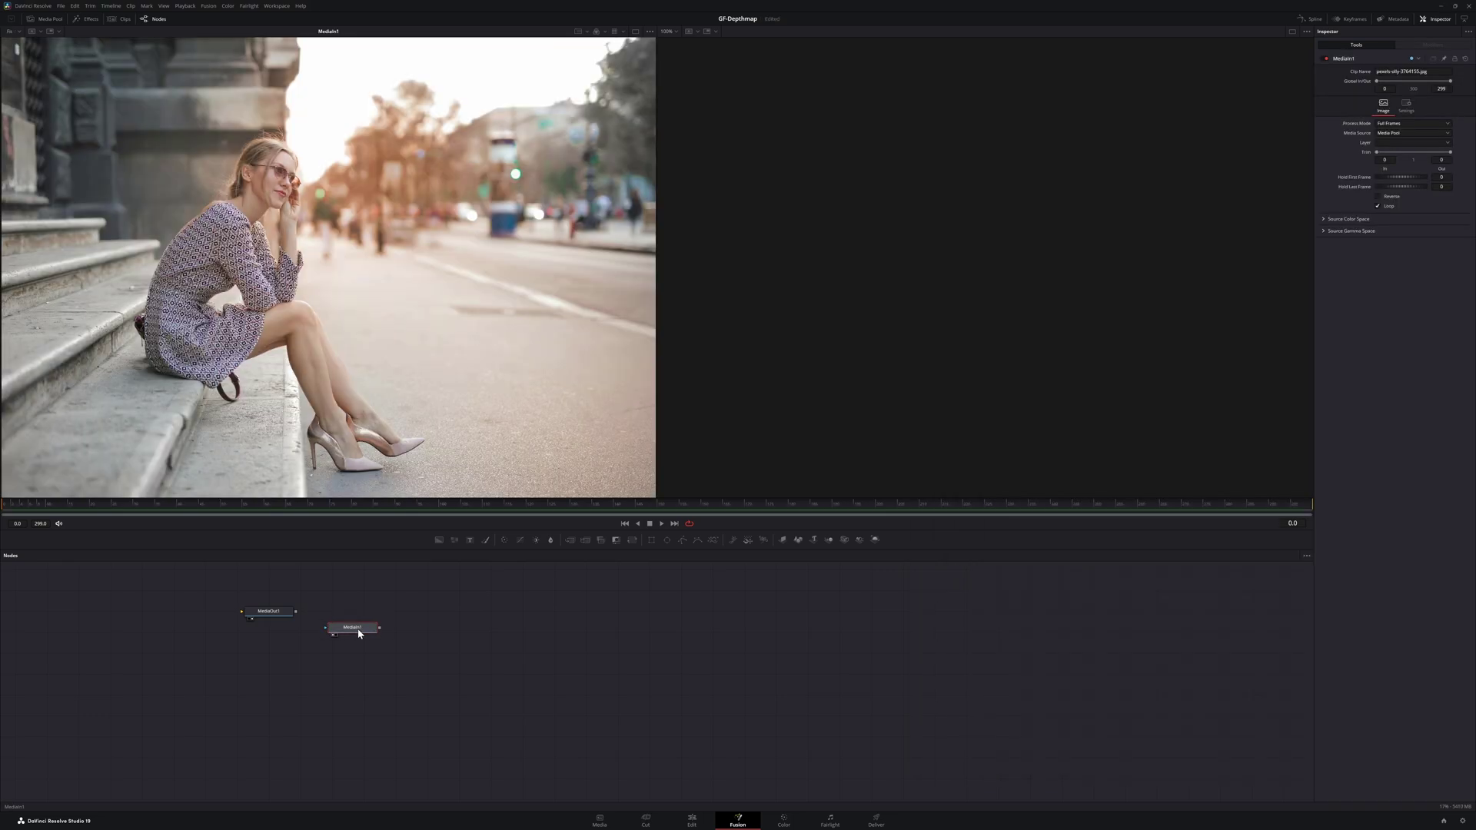
Add a Depth Map node after the photo via the 'dep' quick search.
key("shift+space")
type("dep")
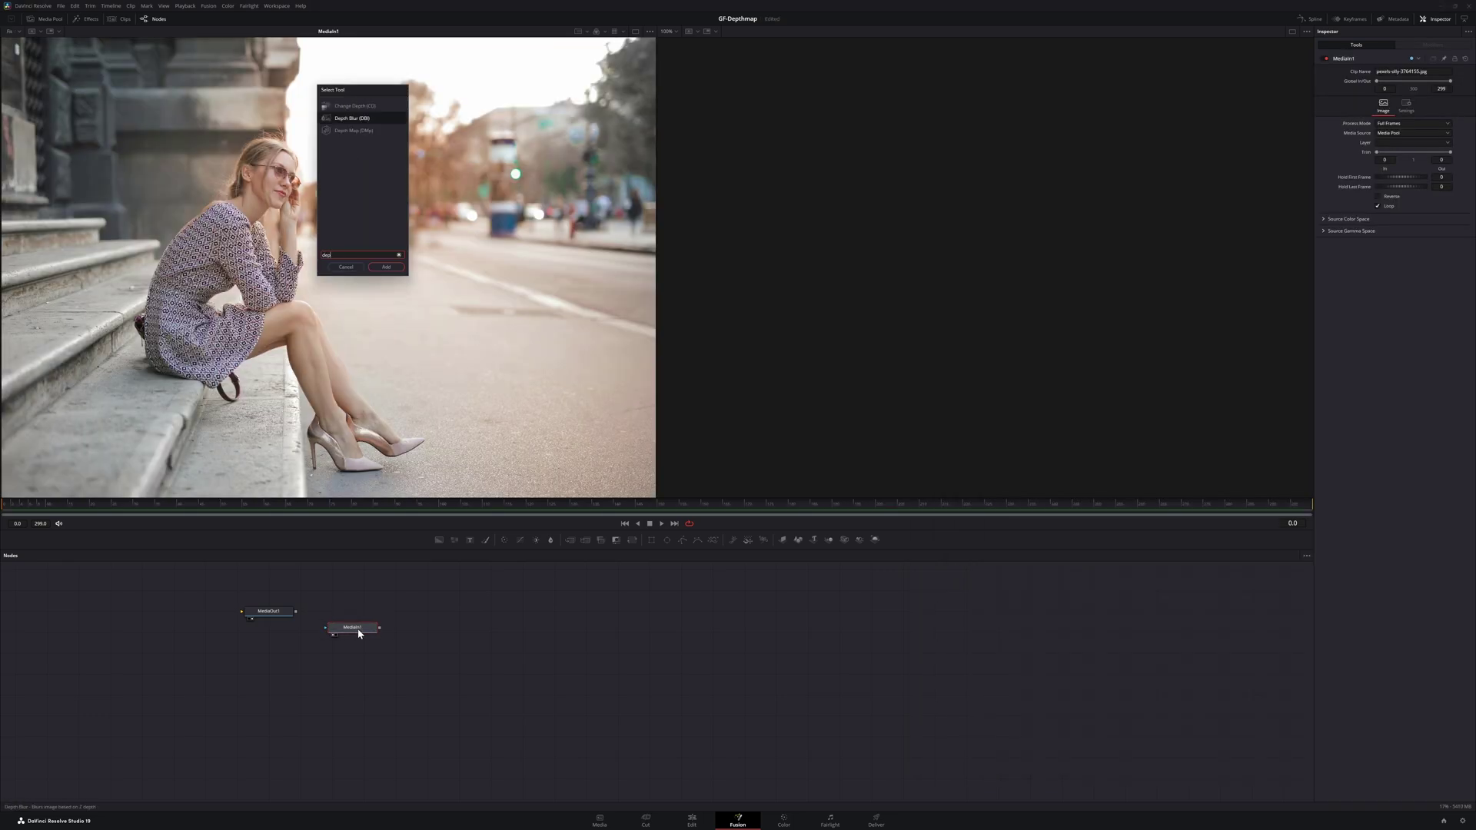
key("Down")
key("Return")
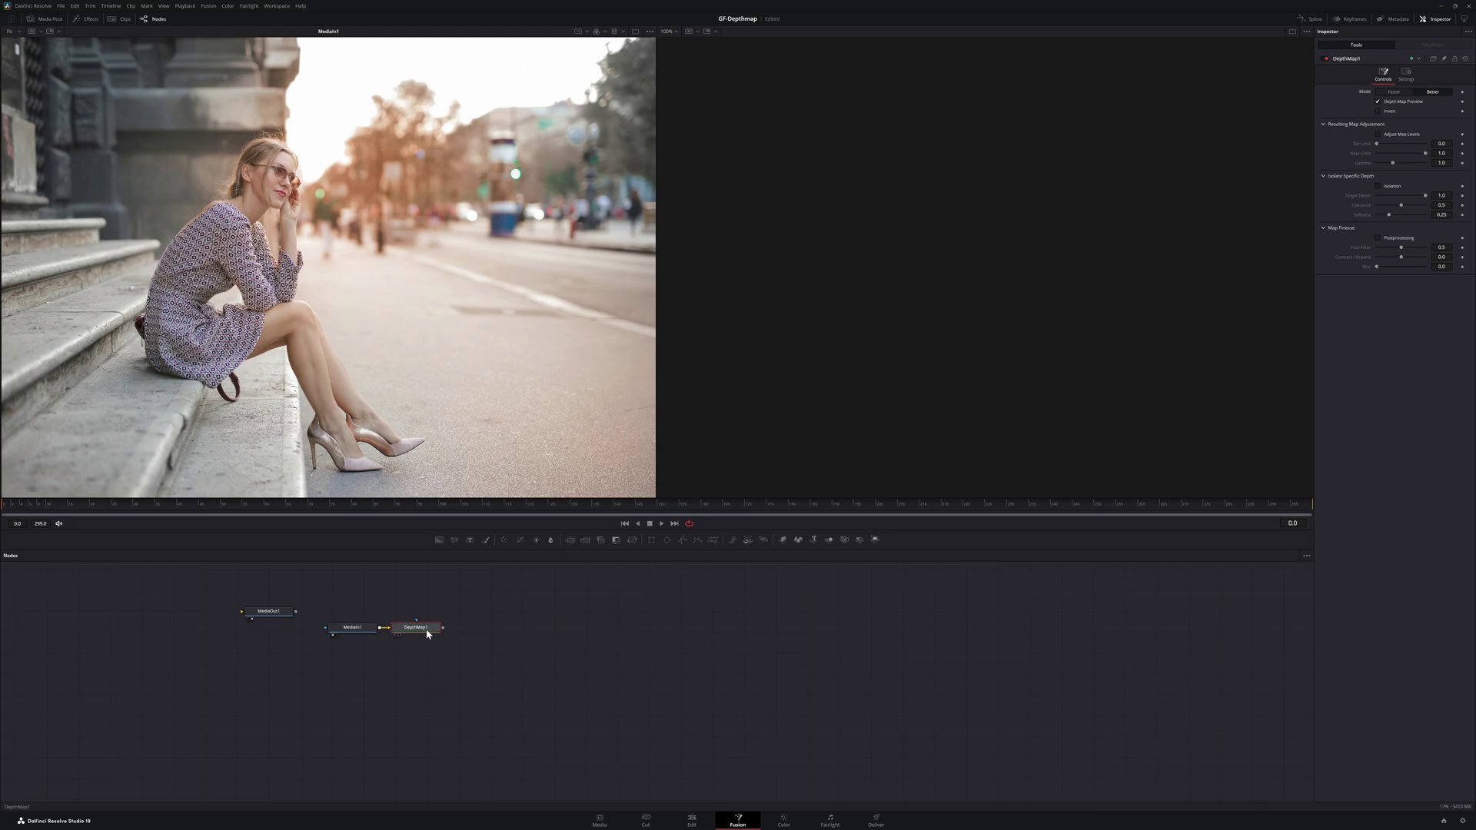
Enable Adjust Map Levels on DepthMap1 and raise its gamma to 1.646.
left_click_drag(428, 633, 490, 633)
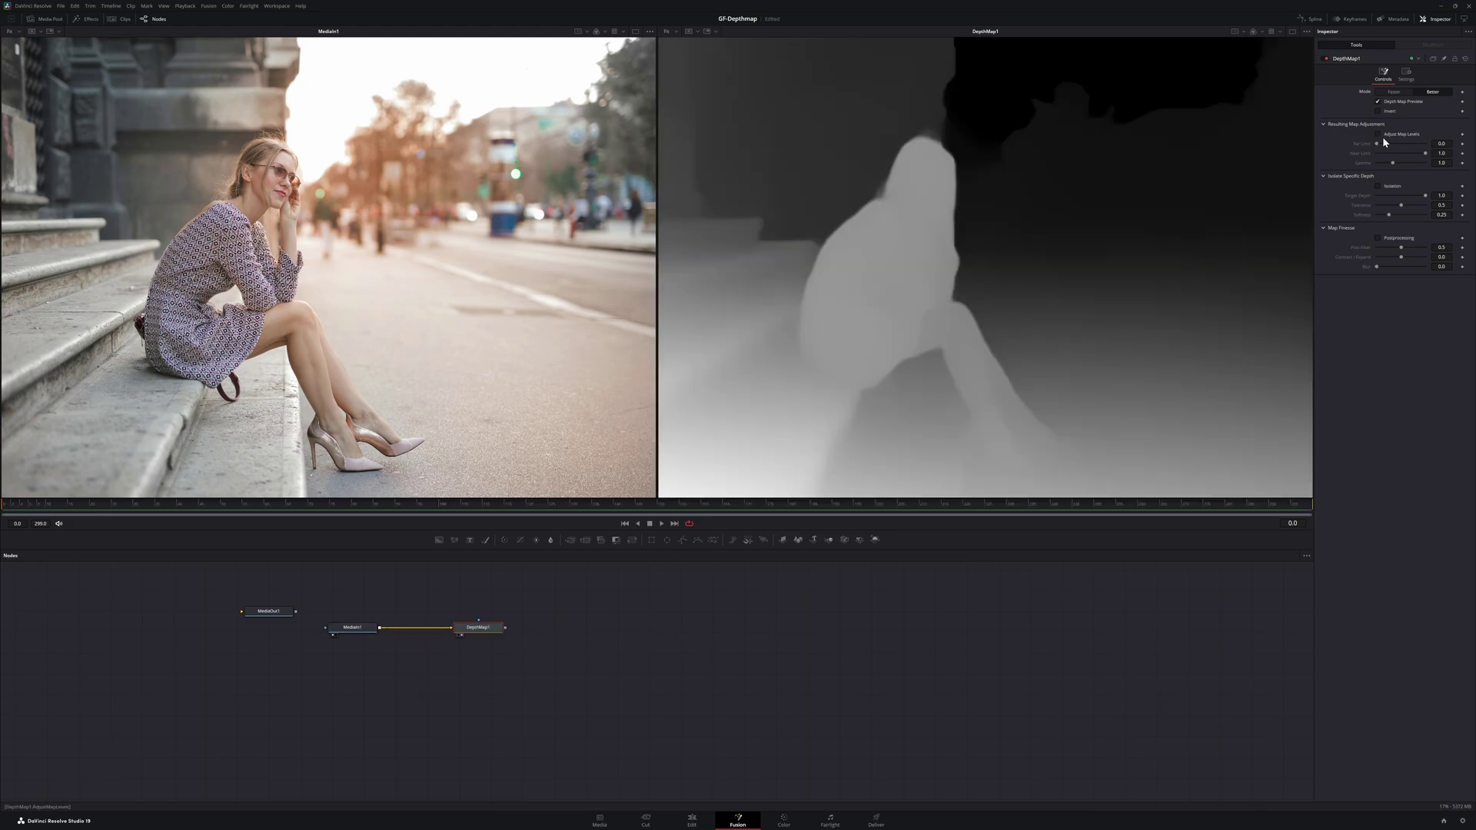
left_click(1379, 135)
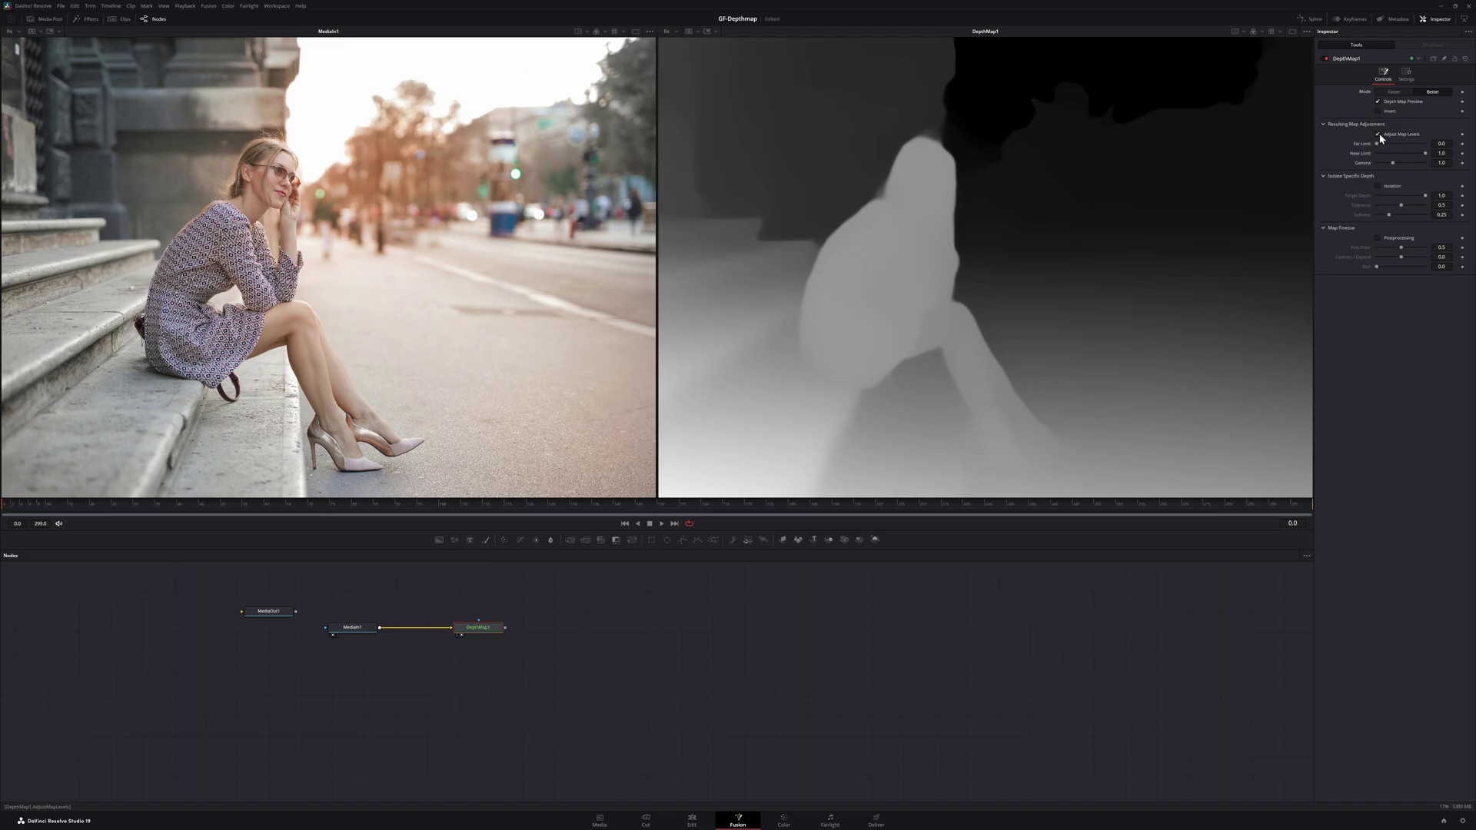
mouse_move(1377, 145)
left_mouse_down()
mouse_move(1410, 148)
mouse_move(1377, 150)
left_mouse_up()
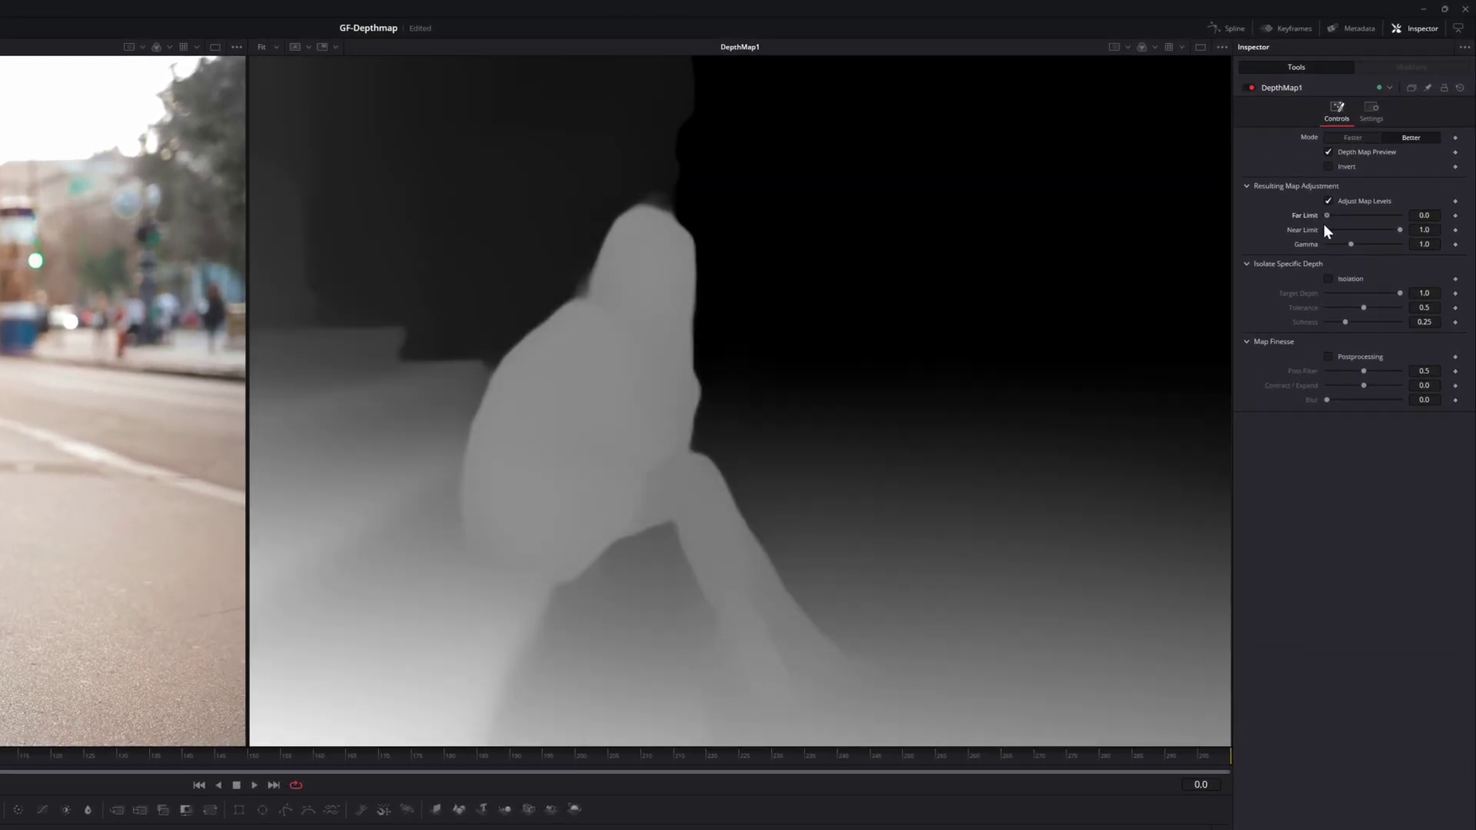
mouse_move(1351, 243)
left_mouse_down()
mouse_move(1407, 240)
mouse_move(1330, 246)
mouse_move(1377, 246)
left_mouse_up()
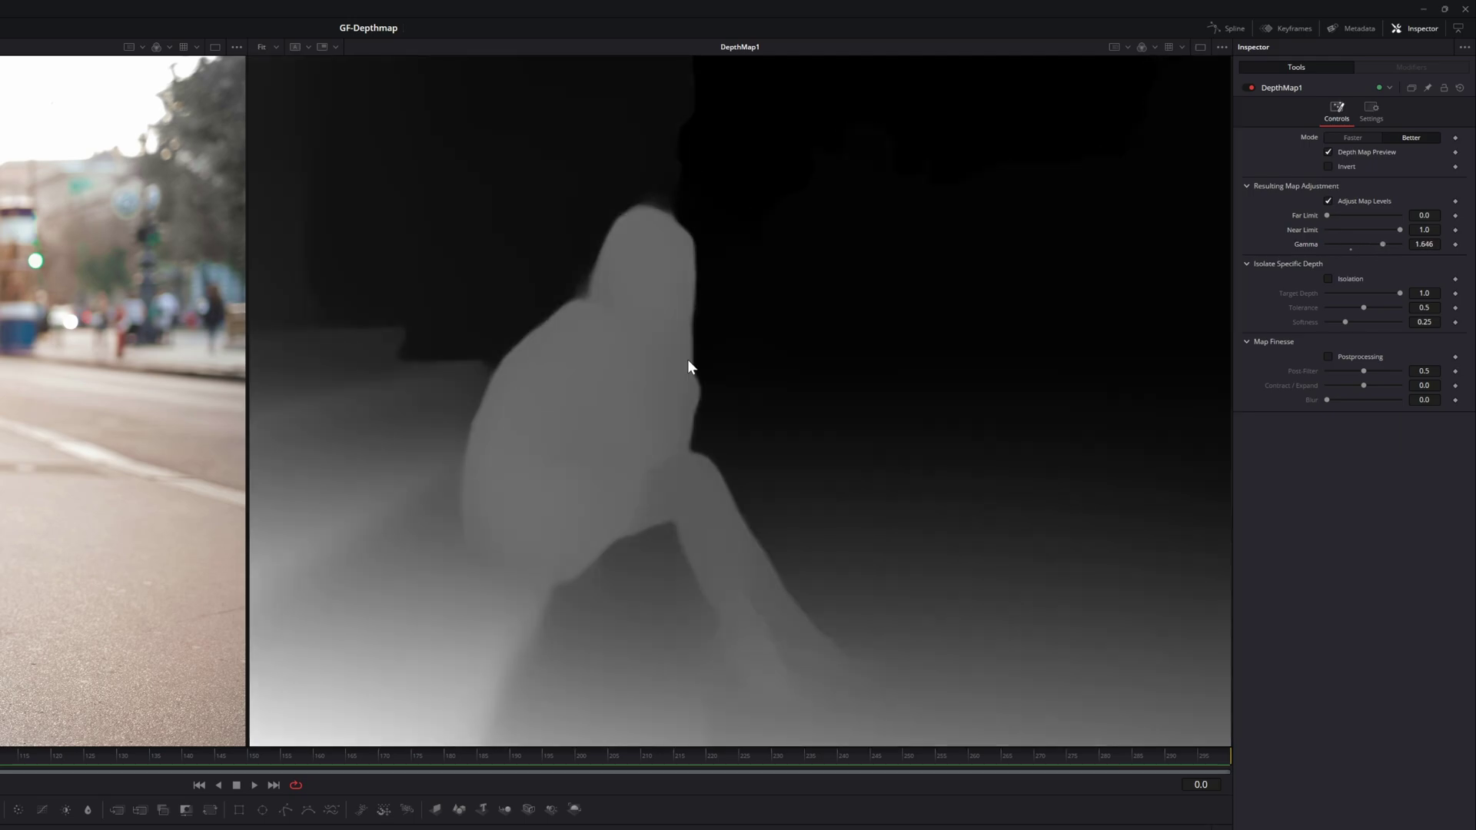
Save the viewer's depth map image as depth.png in PNG format.
right_click(688, 367)
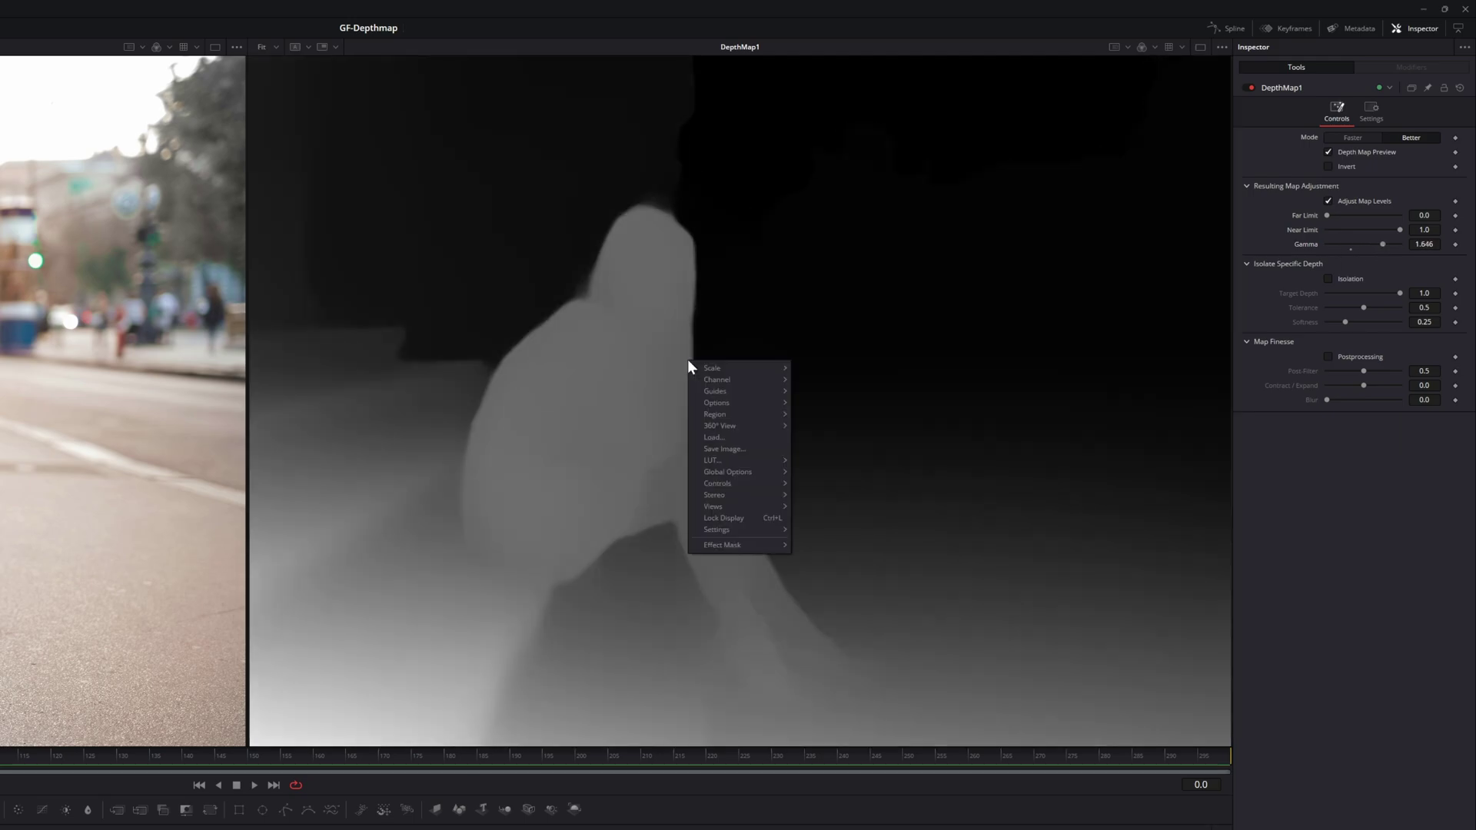
left_click(739, 449)
left_click(264, 349)
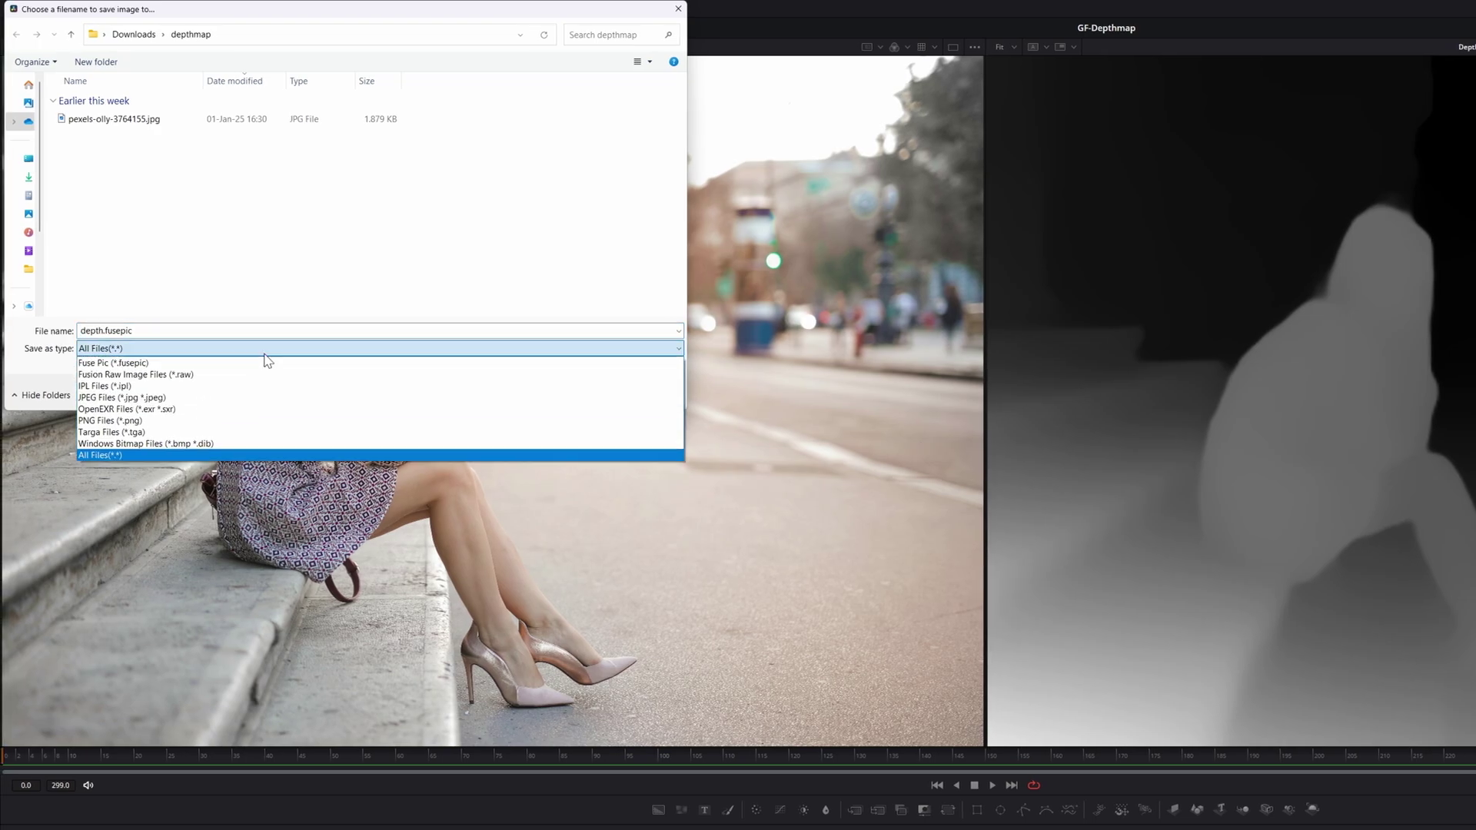
left_click(241, 421)
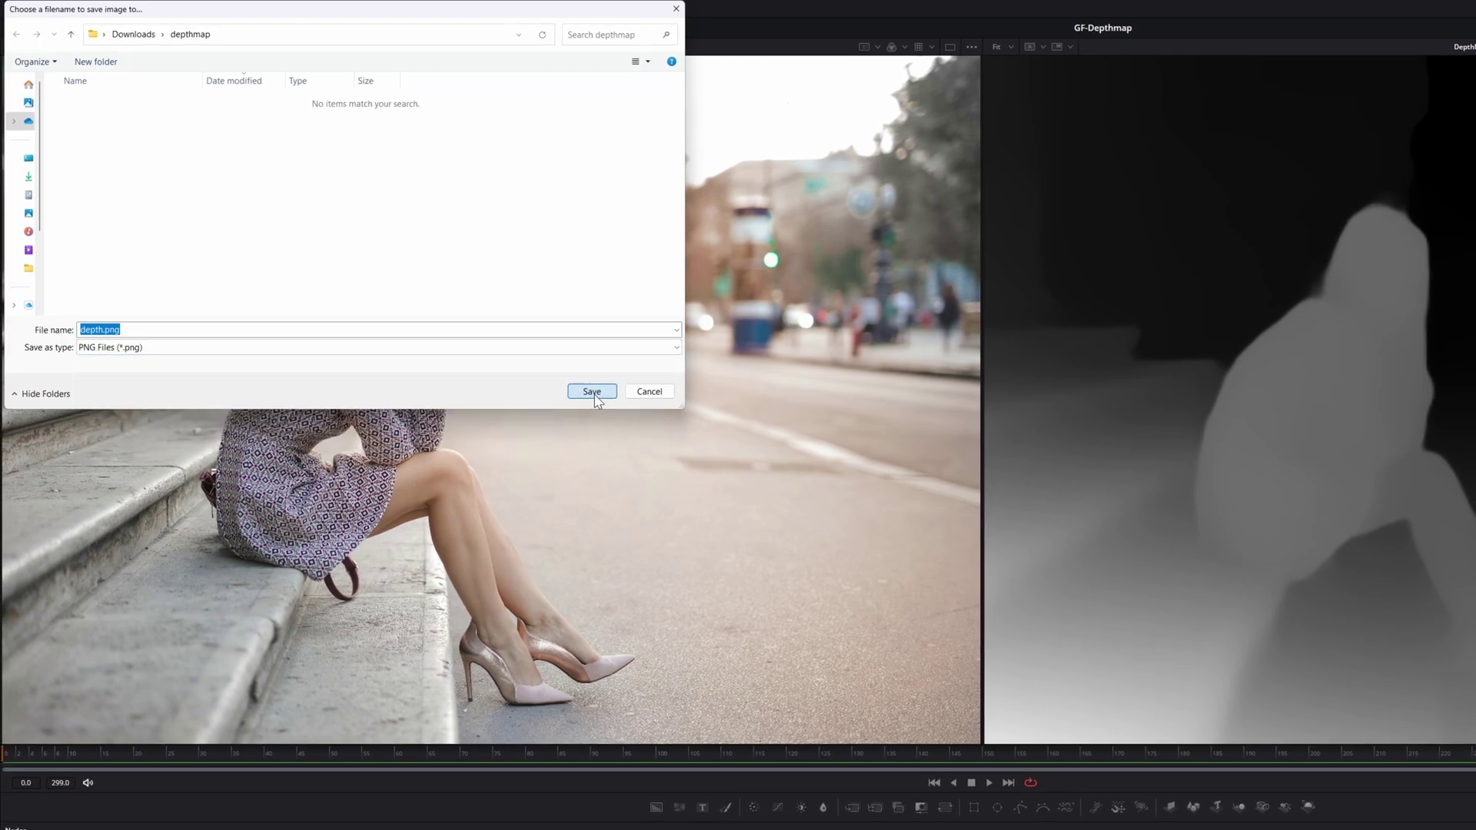
left_click(592, 392)
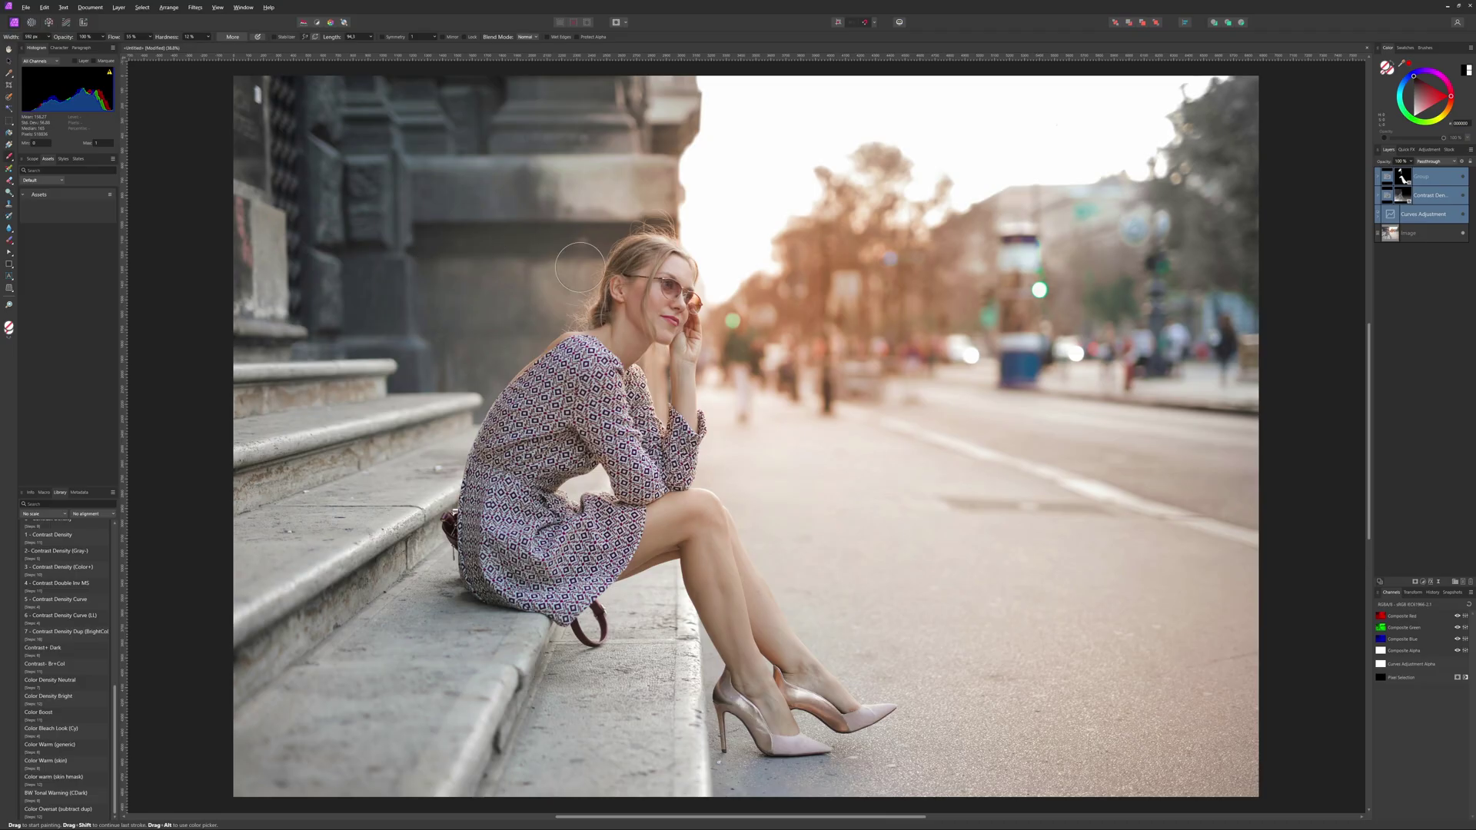
Place depth.png in the document and align it to fill the canvas edges.
key("alt+Tab")
left_click_drag(991, 476, 815, 427)
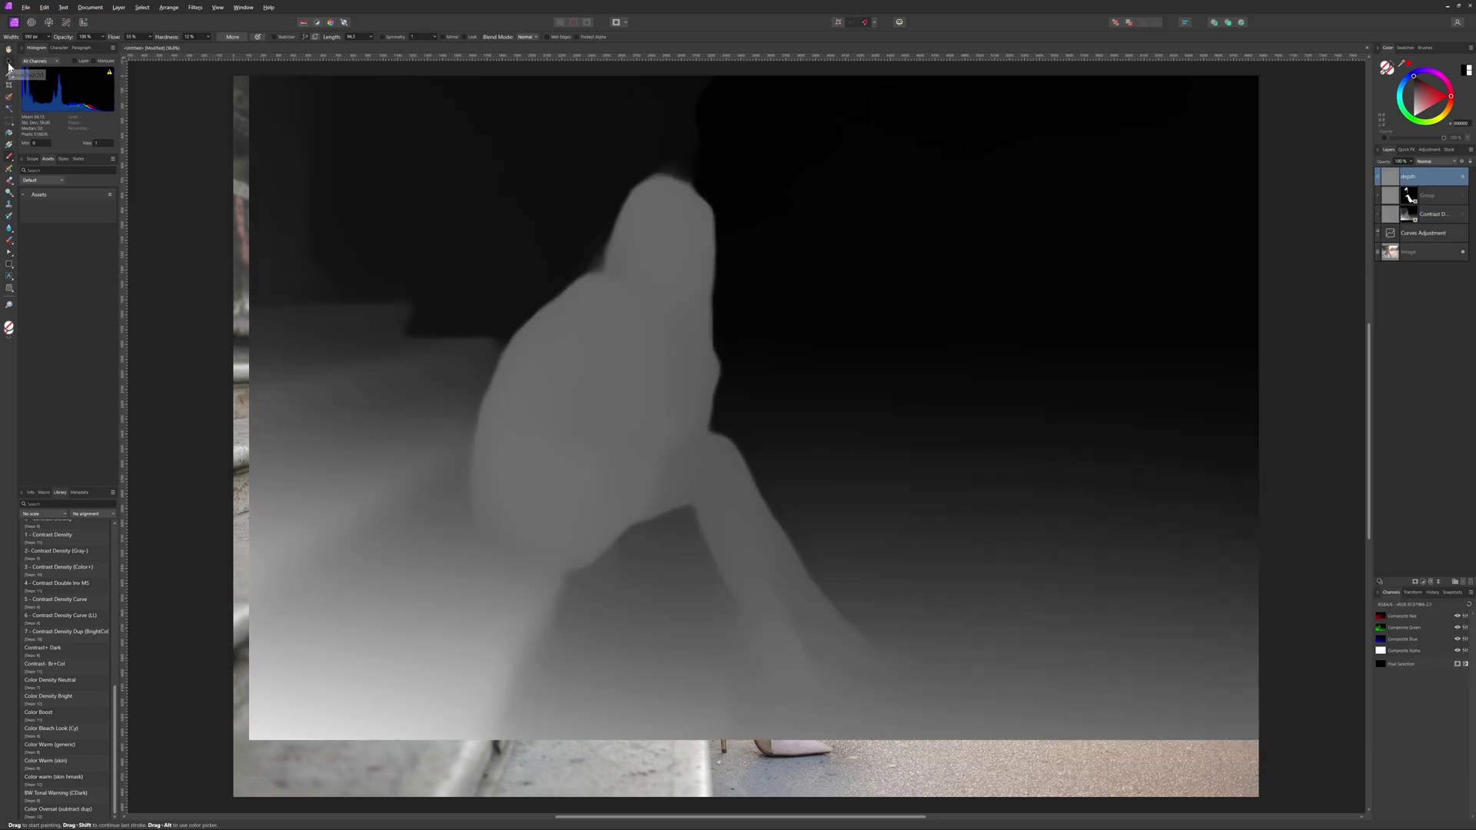
left_click(9, 63)
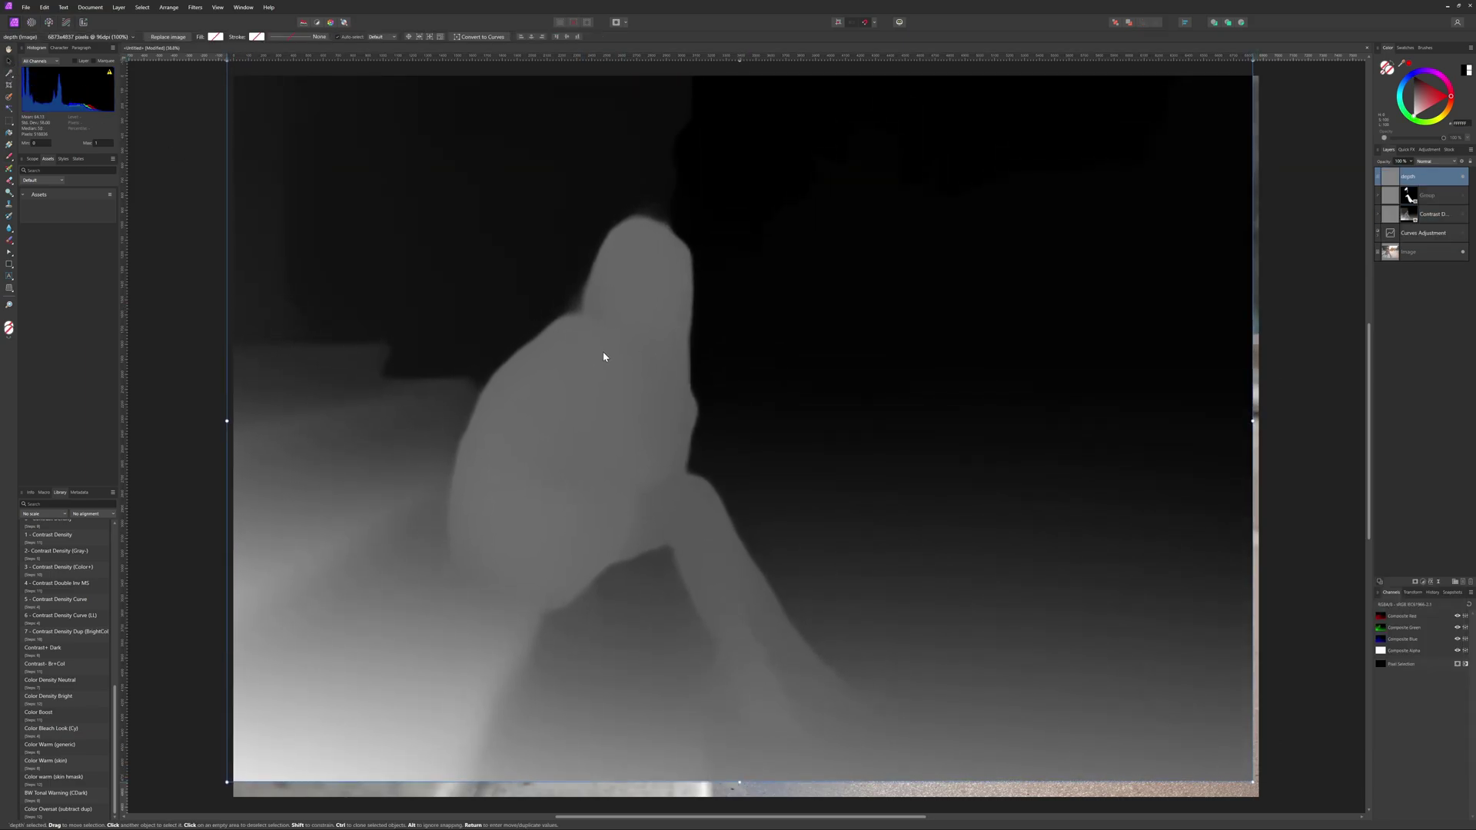
left_click_drag(603, 356, 610, 372)
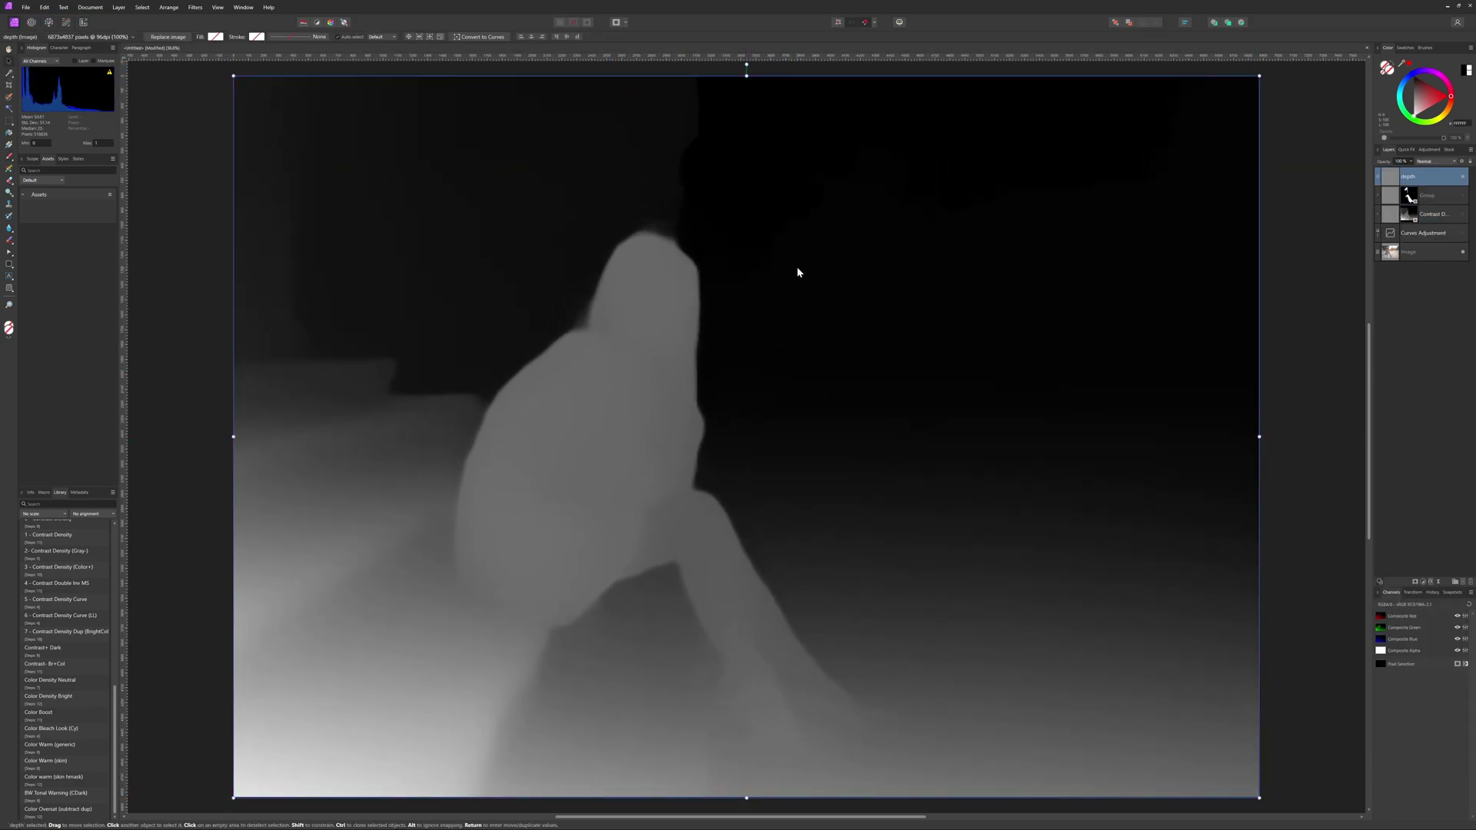
Rasterize the depth layer to a mask and add a Curves adjustment.
right_click(1390, 175)
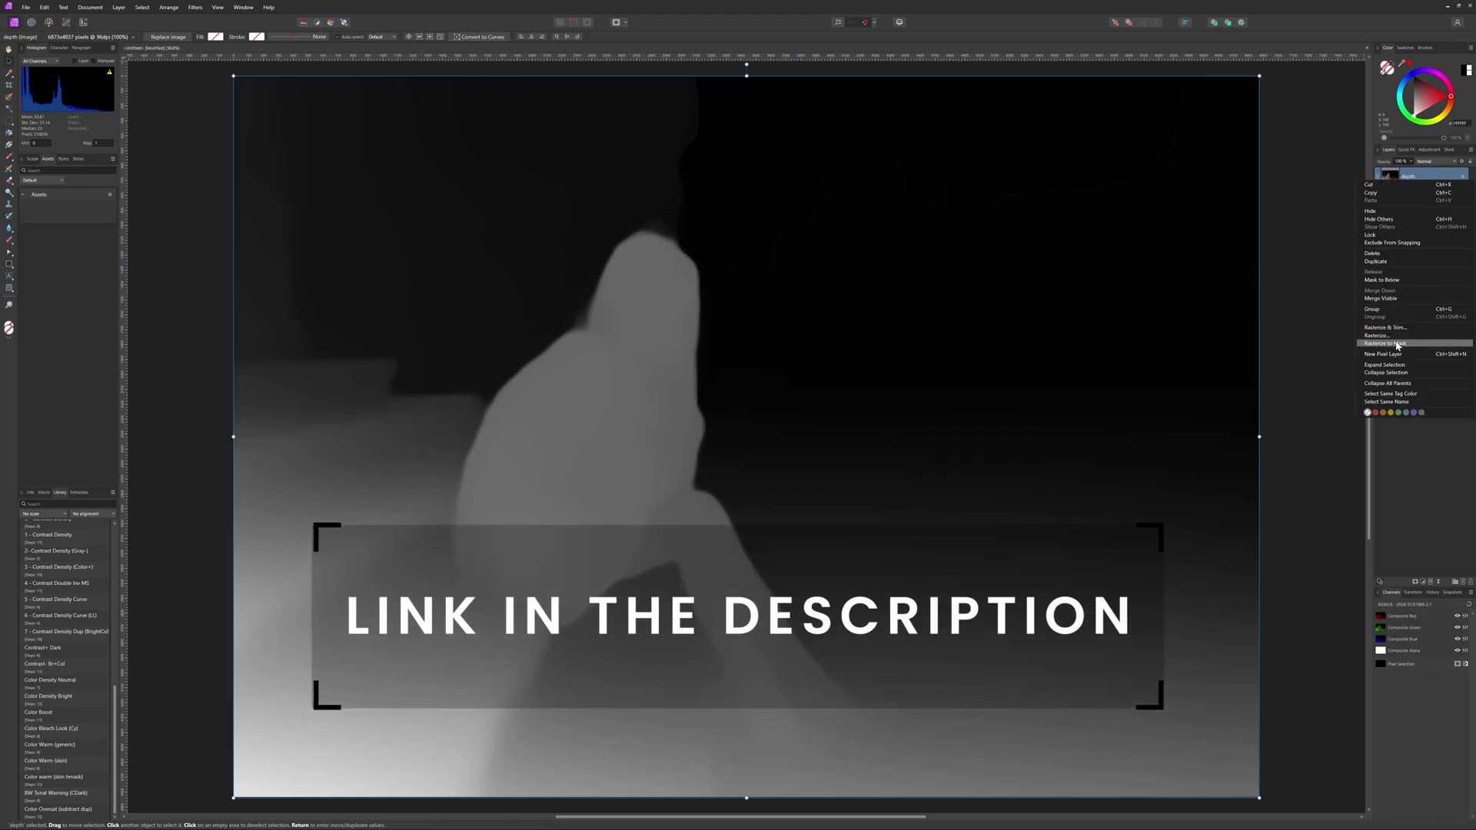
left_click(1388, 343)
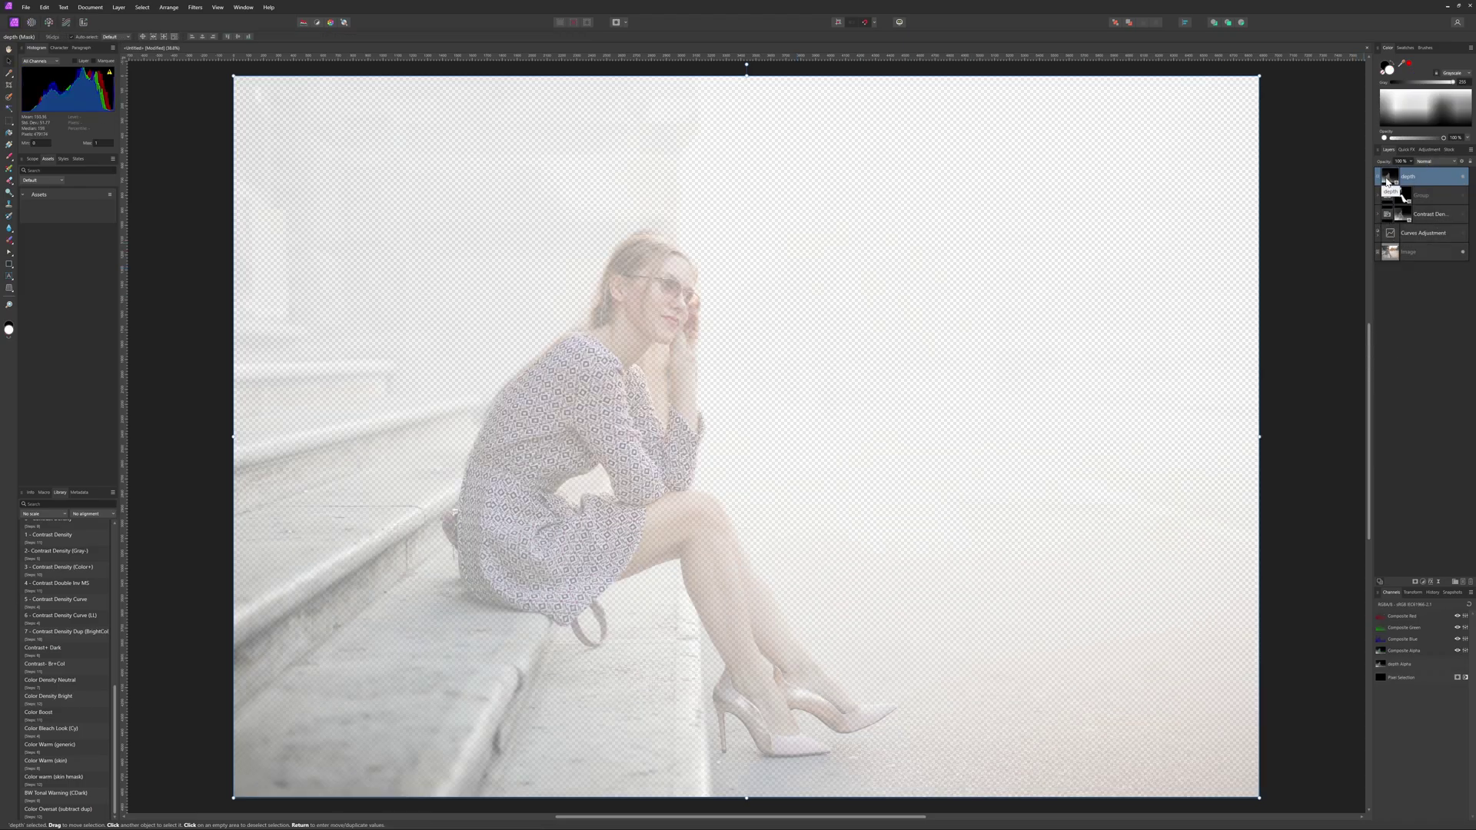
left_click(1423, 582)
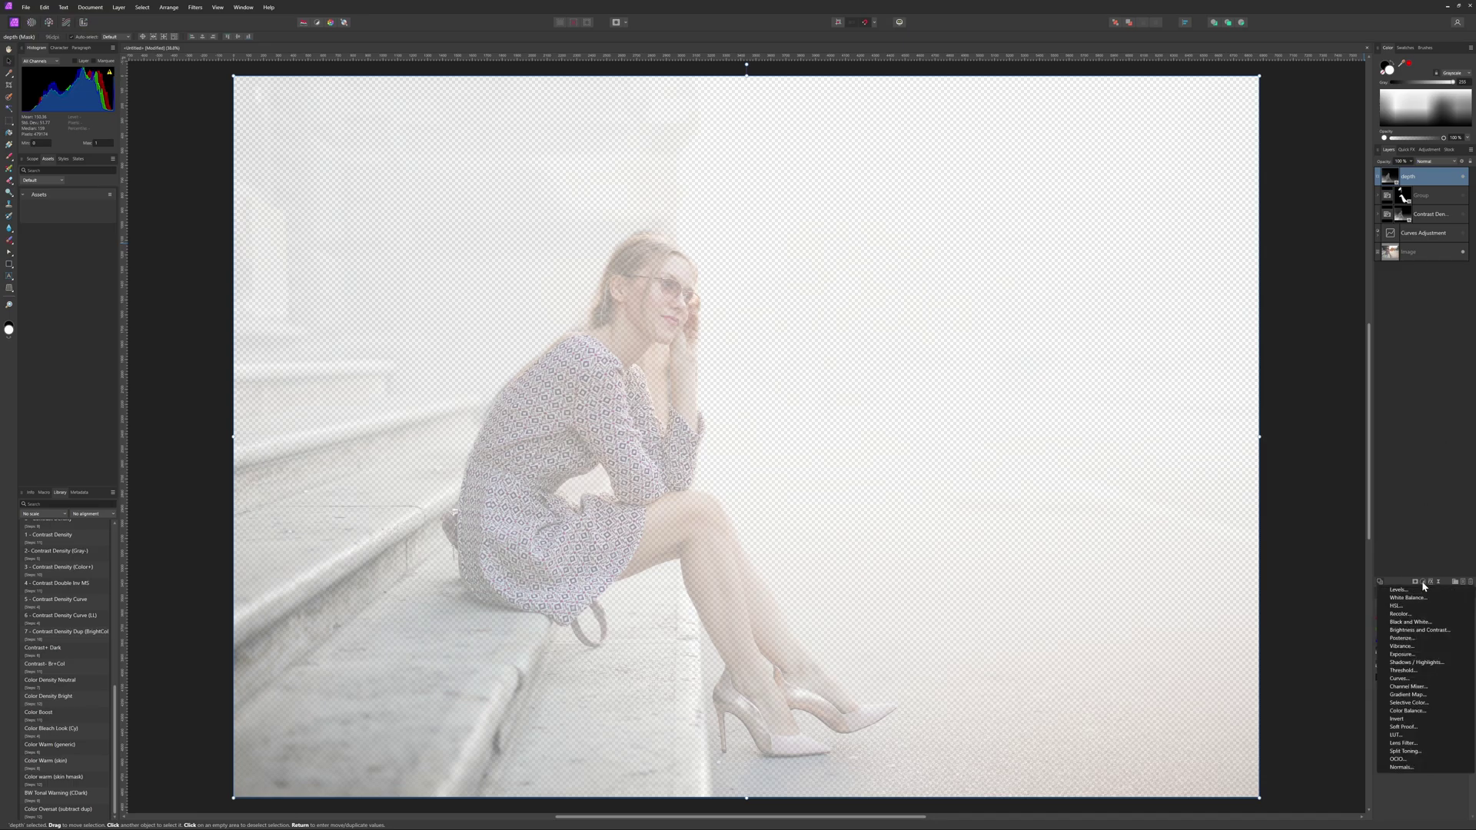
left_click(1410, 676)
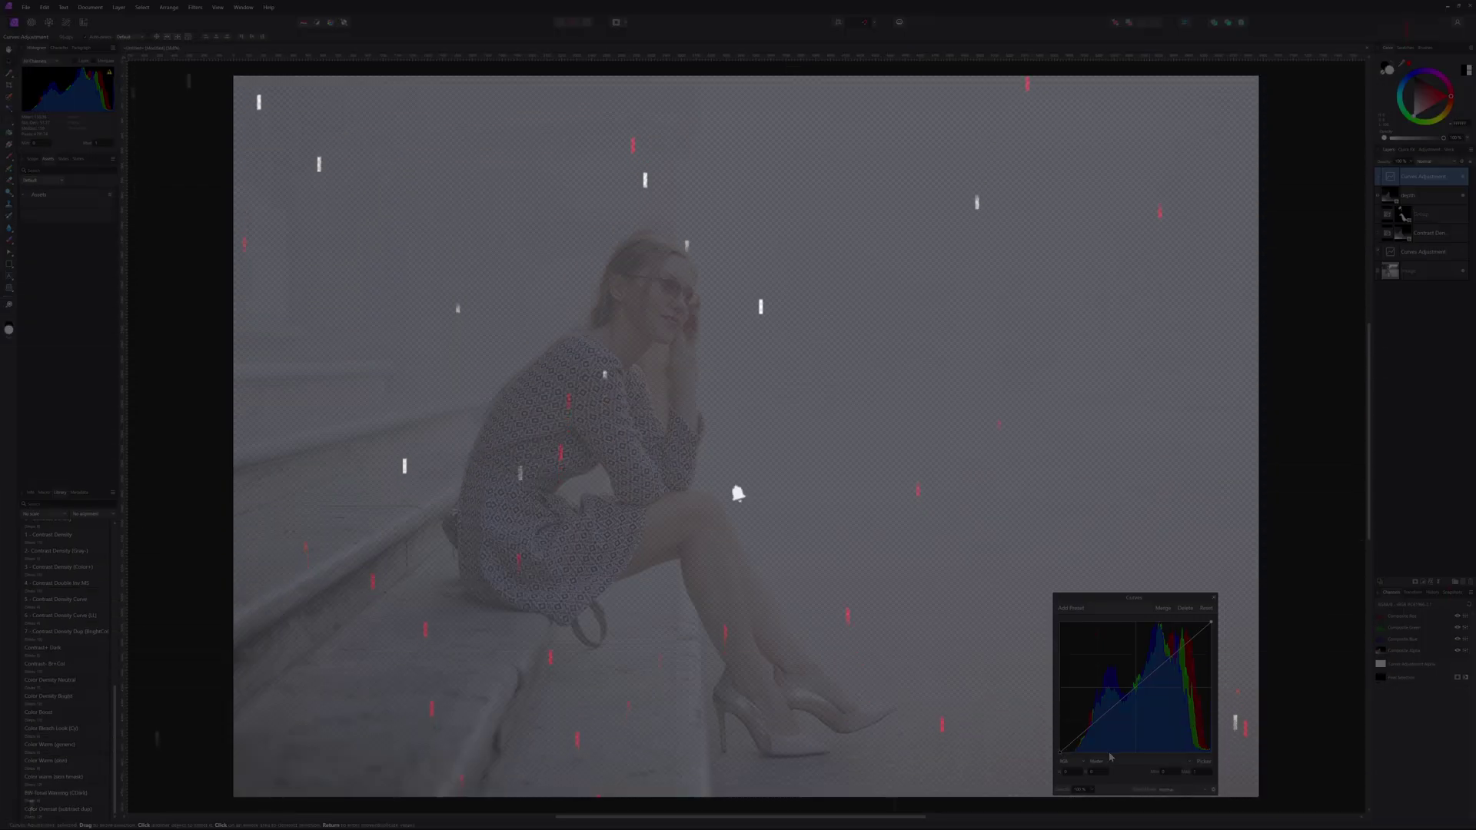
Switch the Curves adjustment to Alpha and reshape the curve to darken the washed-out portrait.
left_click(1110, 761)
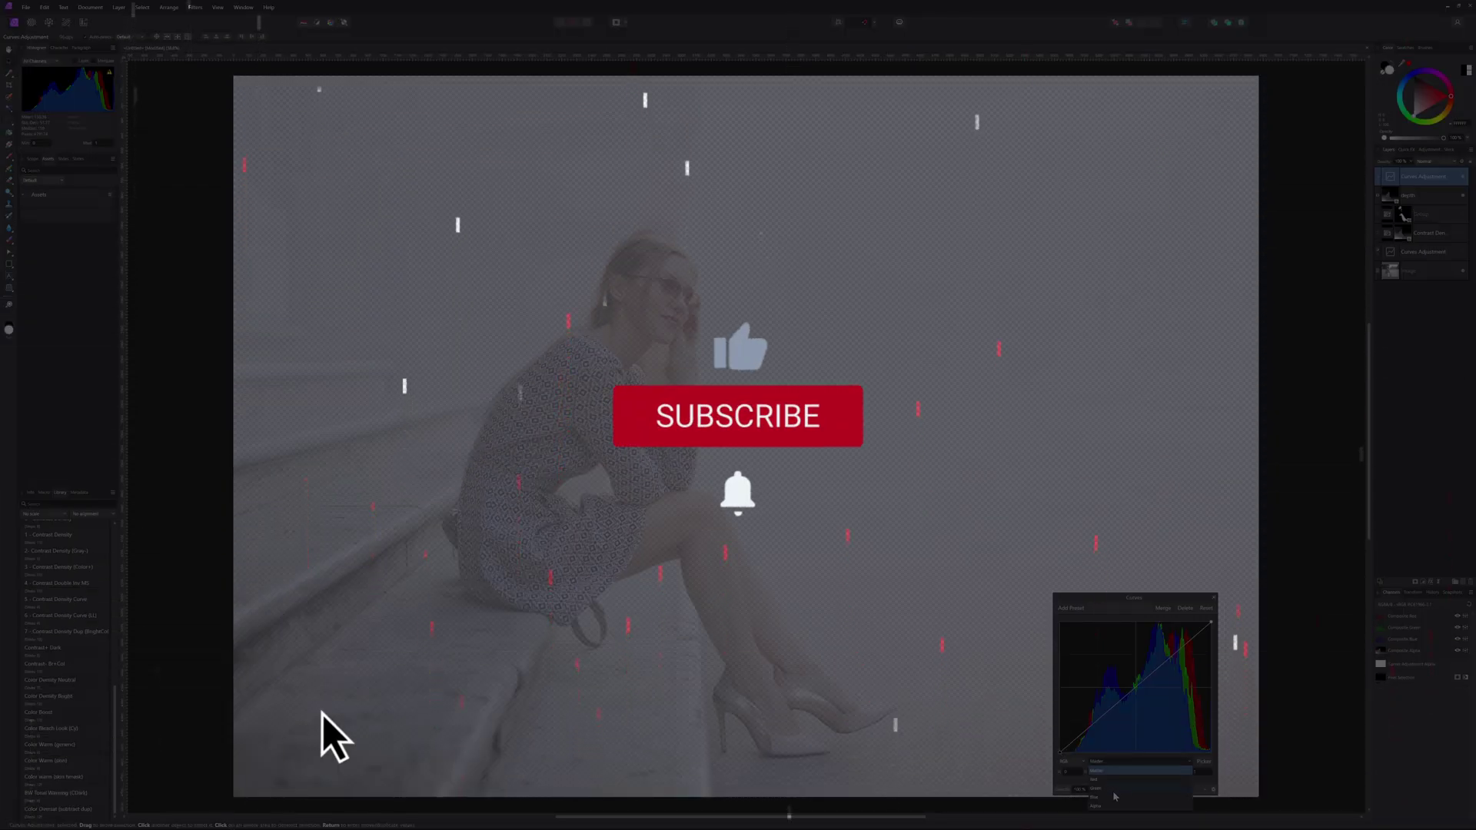
left_click(1111, 802)
left_click_drag(1114, 706, 1114, 624)
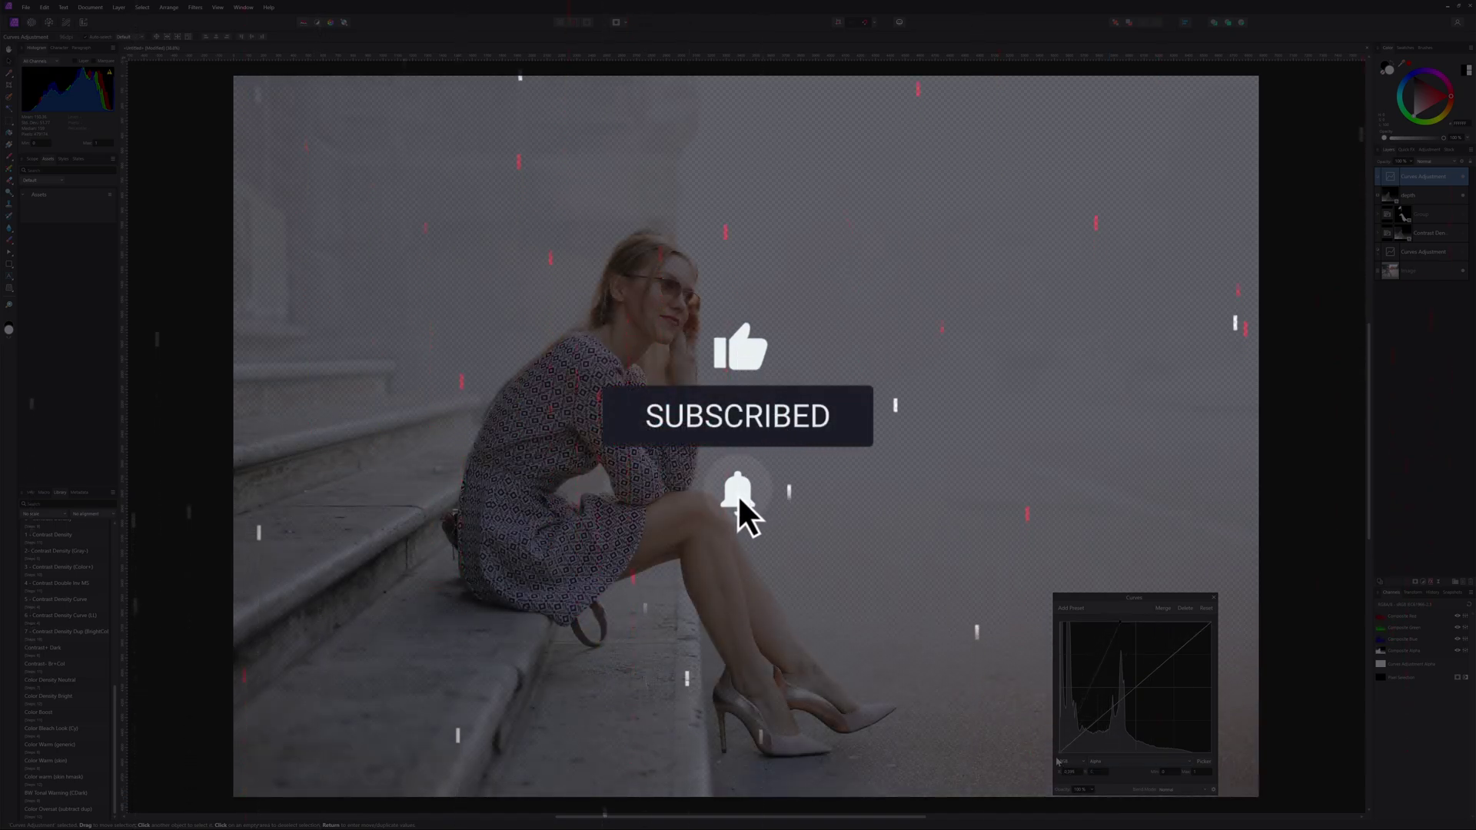
left_click_drag(1114, 625, 1082, 761)
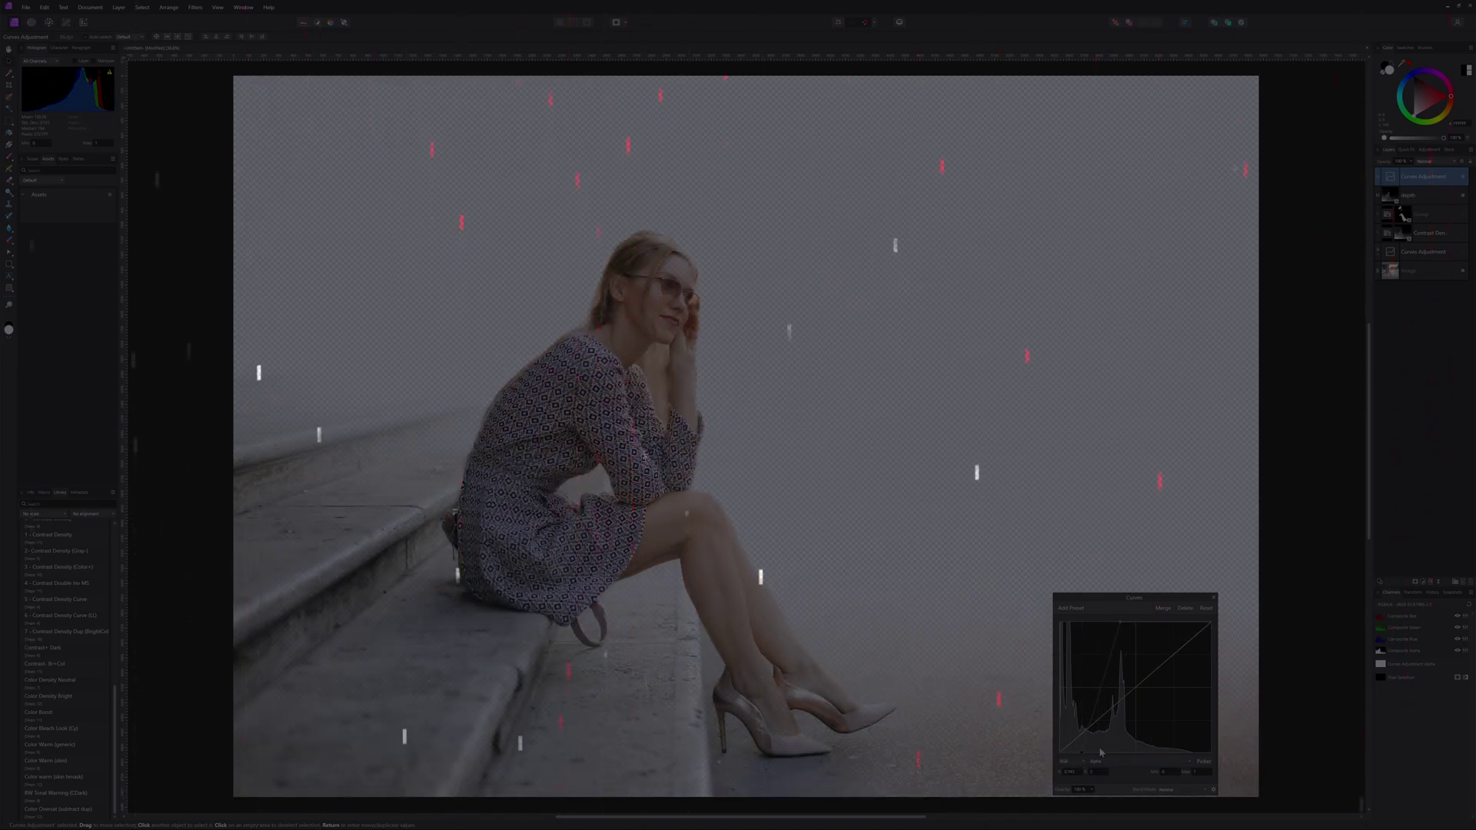
left_click(1215, 599)
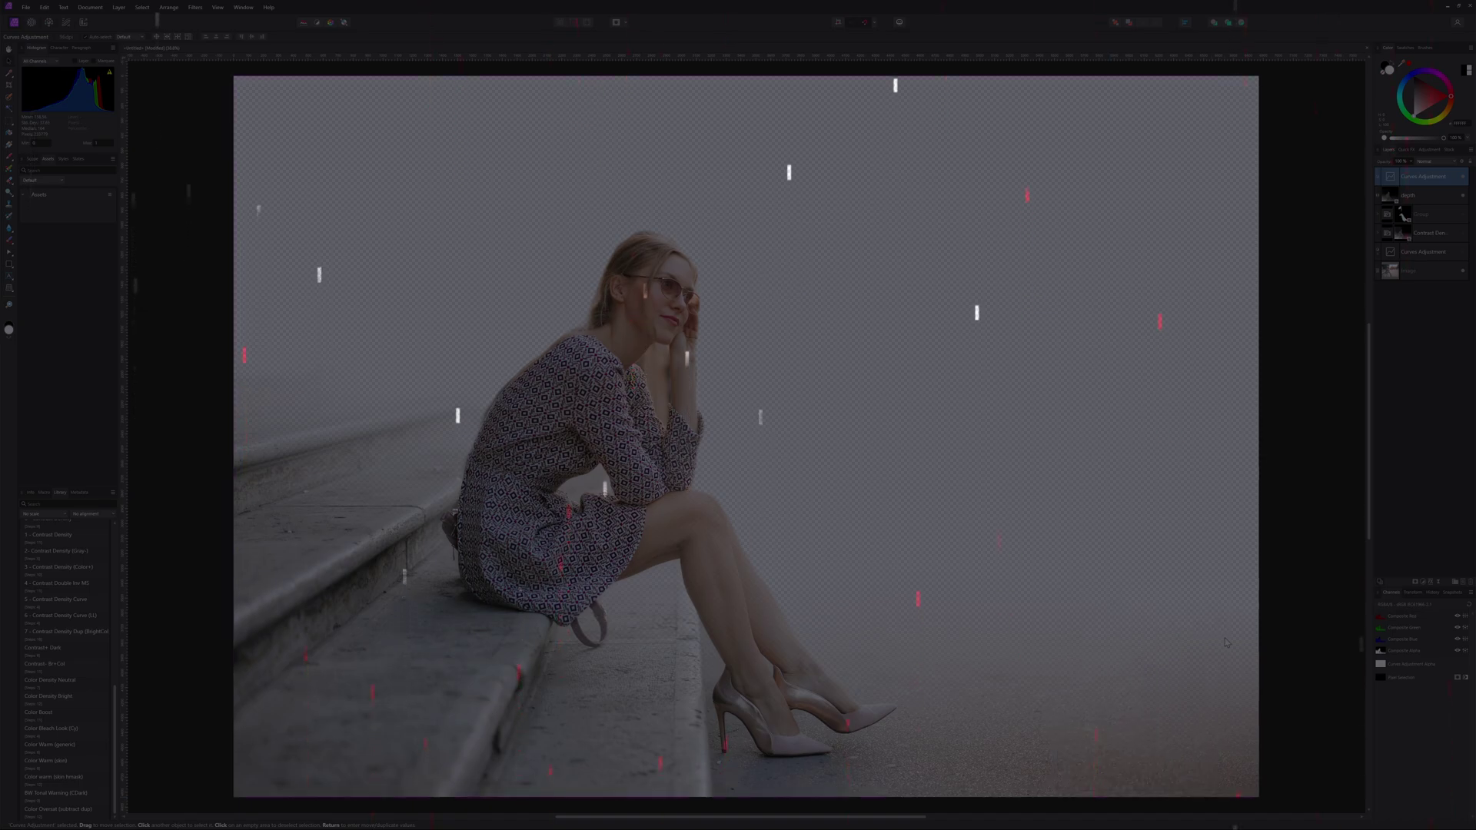